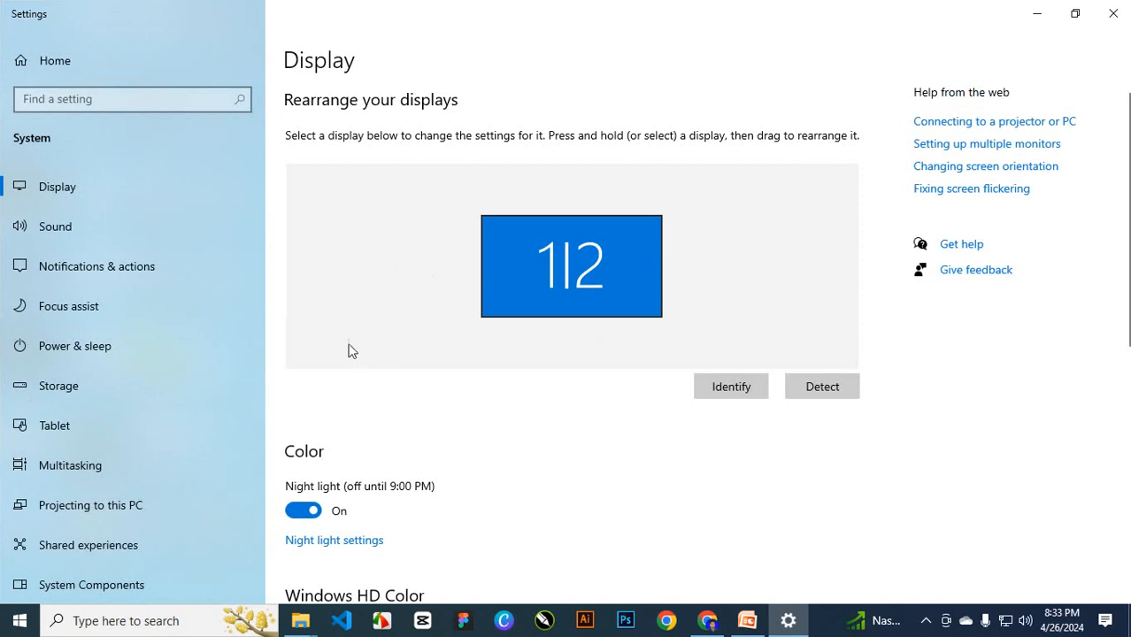
Open the night light settings and slightly reduce the night light strength.
scroll(348, 348, "down", 1)
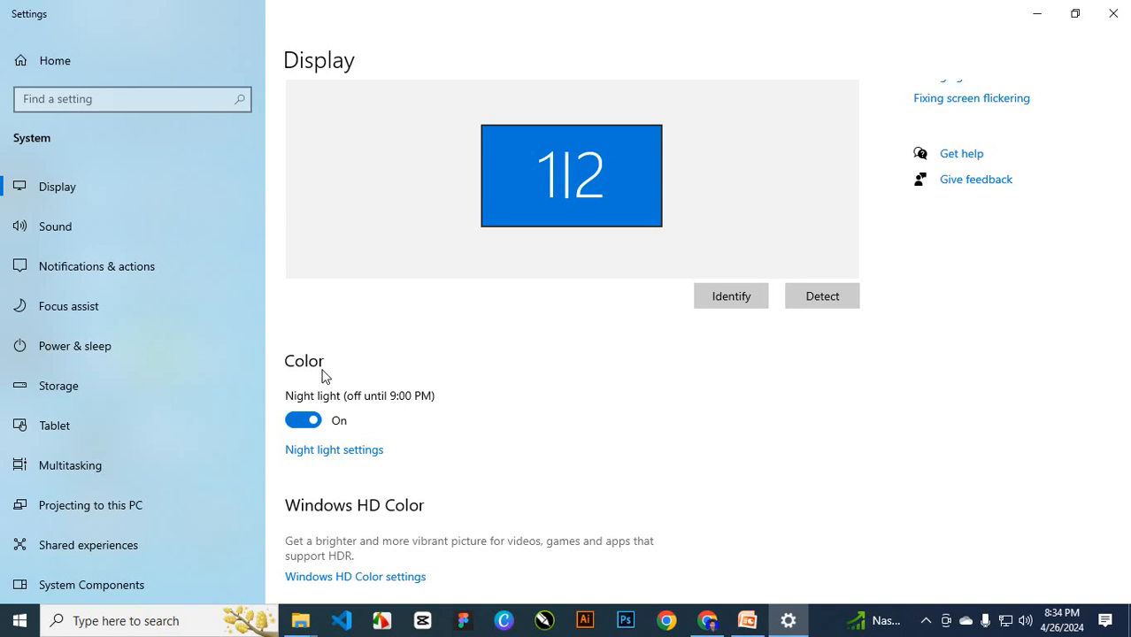
left_click(347, 450)
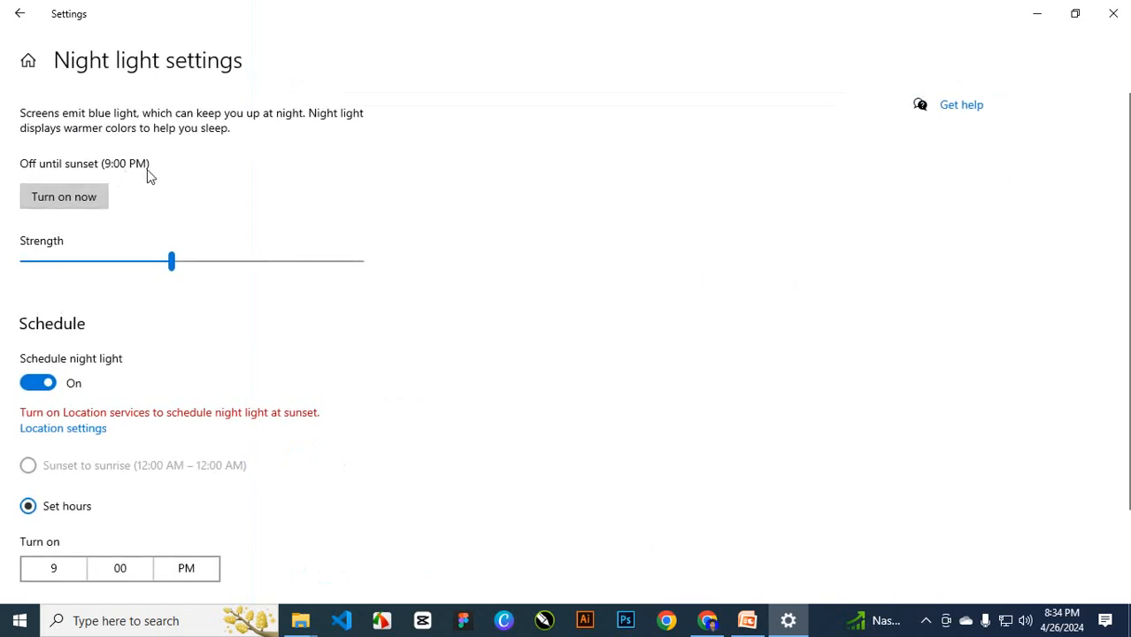
left_click(170, 262)
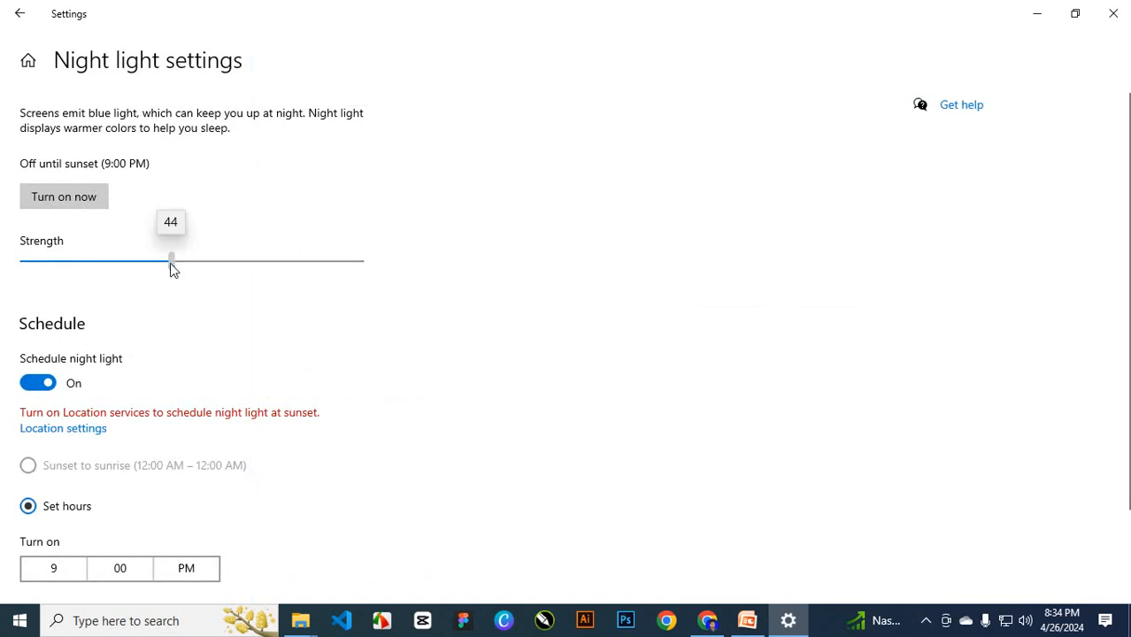
mouse_move(171, 264)
left_mouse_down()
mouse_move(10, 273)
mouse_move(364, 272)
mouse_move(77, 265)
mouse_move(165, 259)
left_mouse_up()
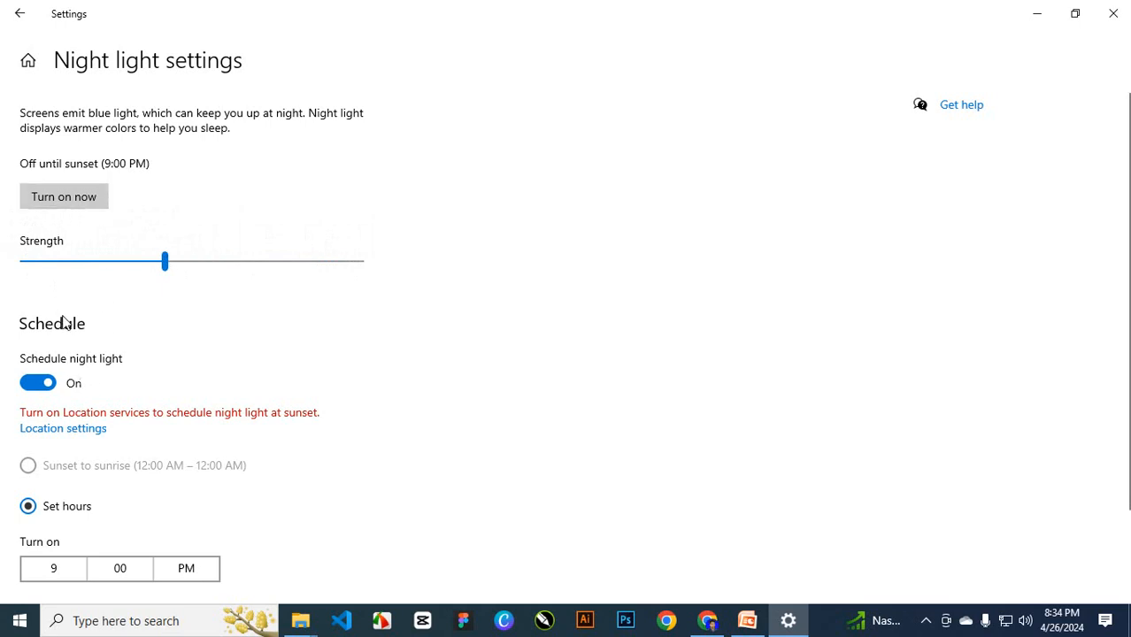
Turn the night light schedule off and back on.
left_click(50, 389)
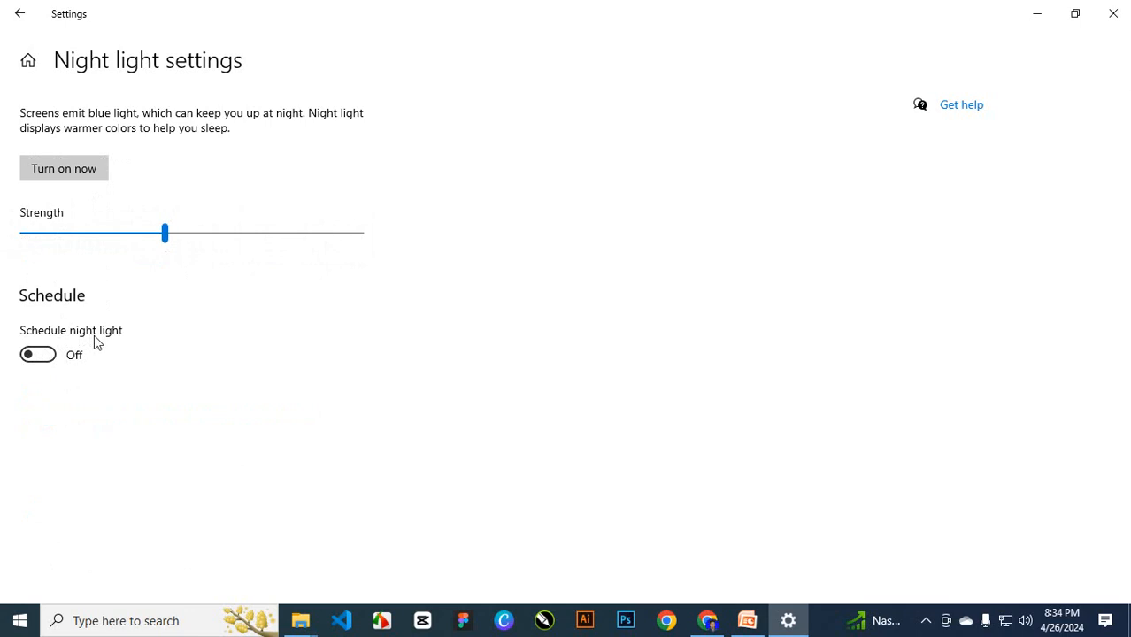
left_click(46, 355)
scroll(111, 376, "down", 1)
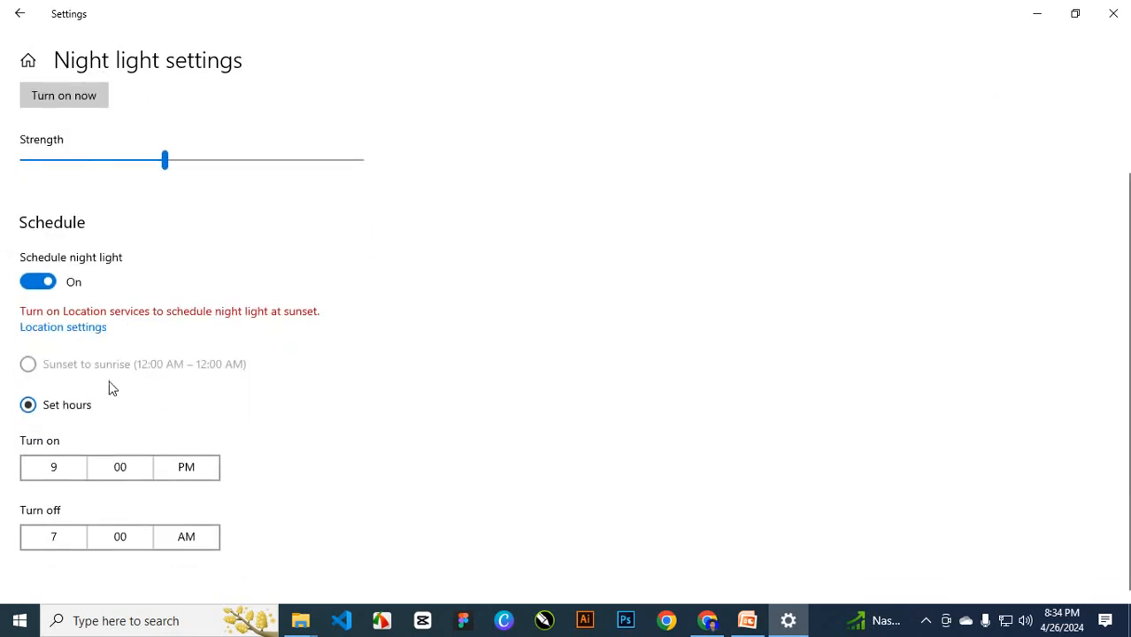
Look through the night light schedule's turn-on time choices and dismiss them without choosing a new time.
left_click(55, 468)
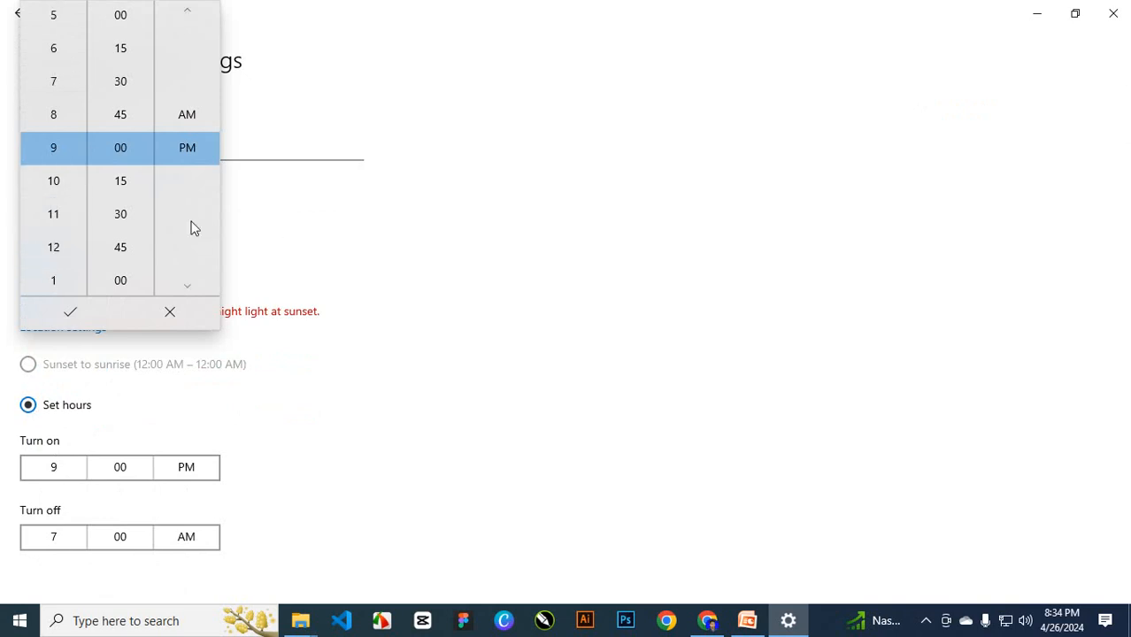
left_click(302, 188)
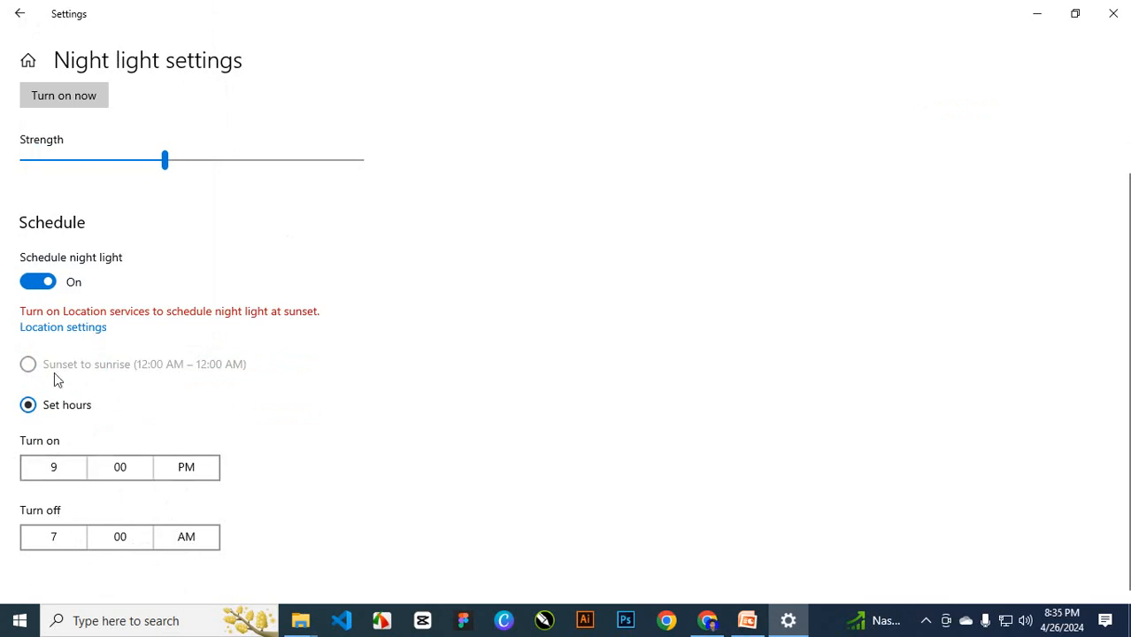
scroll(62, 372, "up", 2)
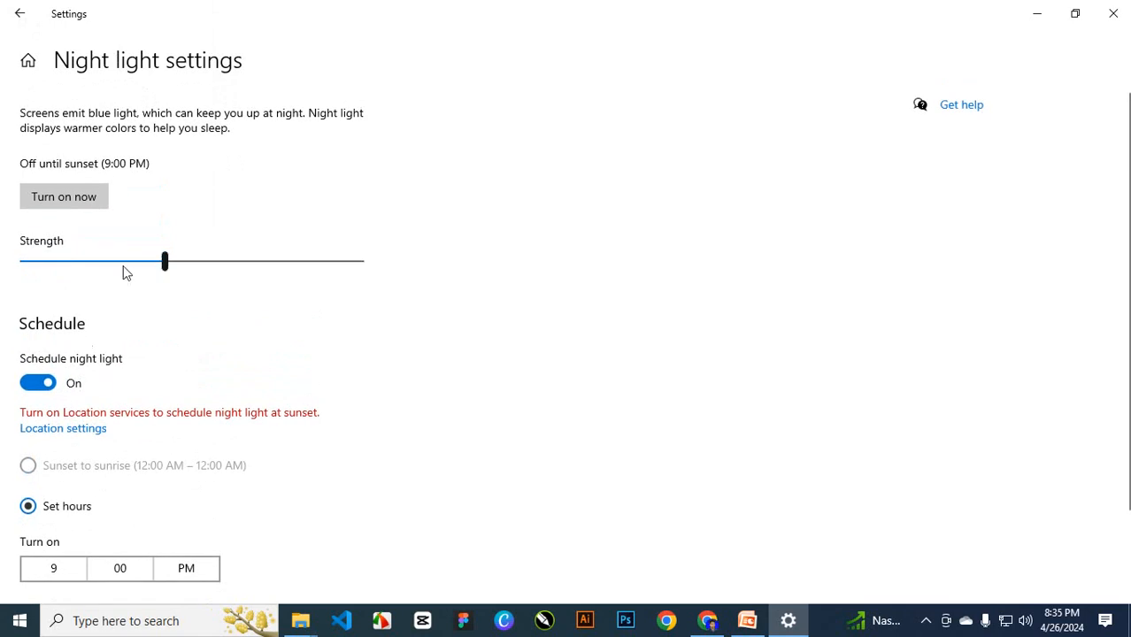
Return to the main display settings and switch night light off.
left_click(18, 19)
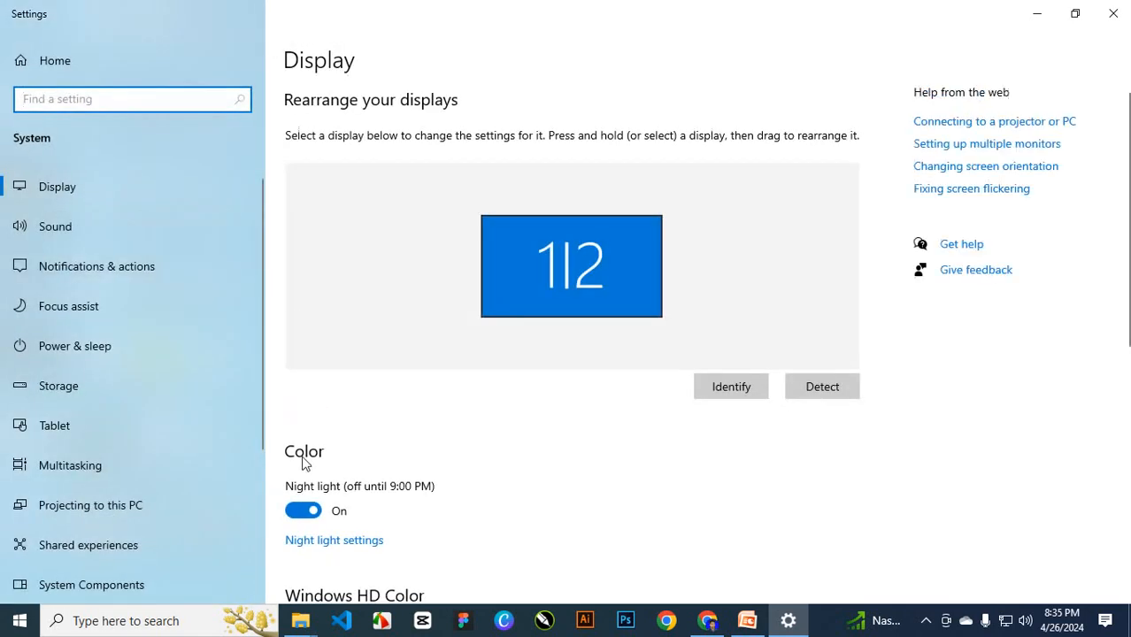
scroll(310, 433, "down", 3)
left_click(302, 330)
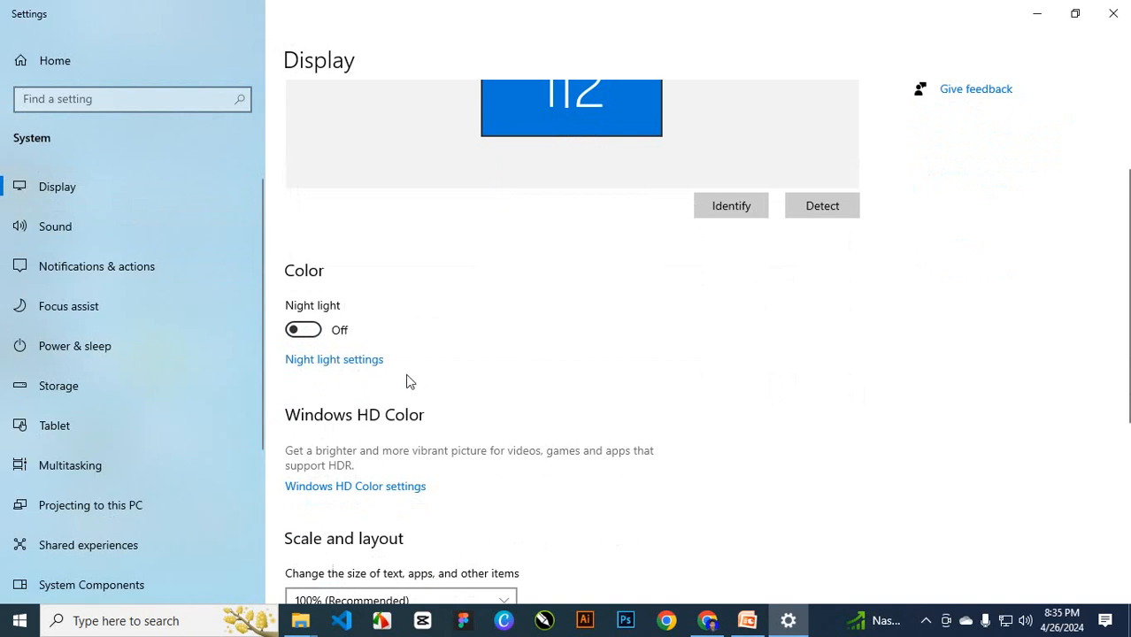
Set the size of text, apps, and other items to 125%.
scroll(379, 407, "down", 2)
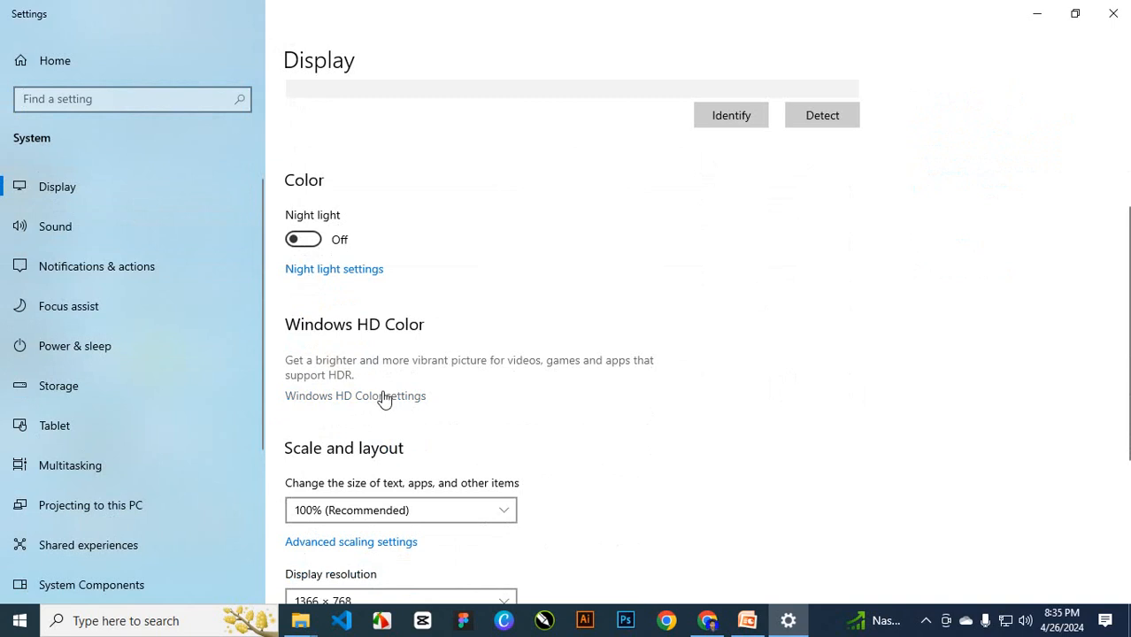
scroll(371, 390, "down", 2)
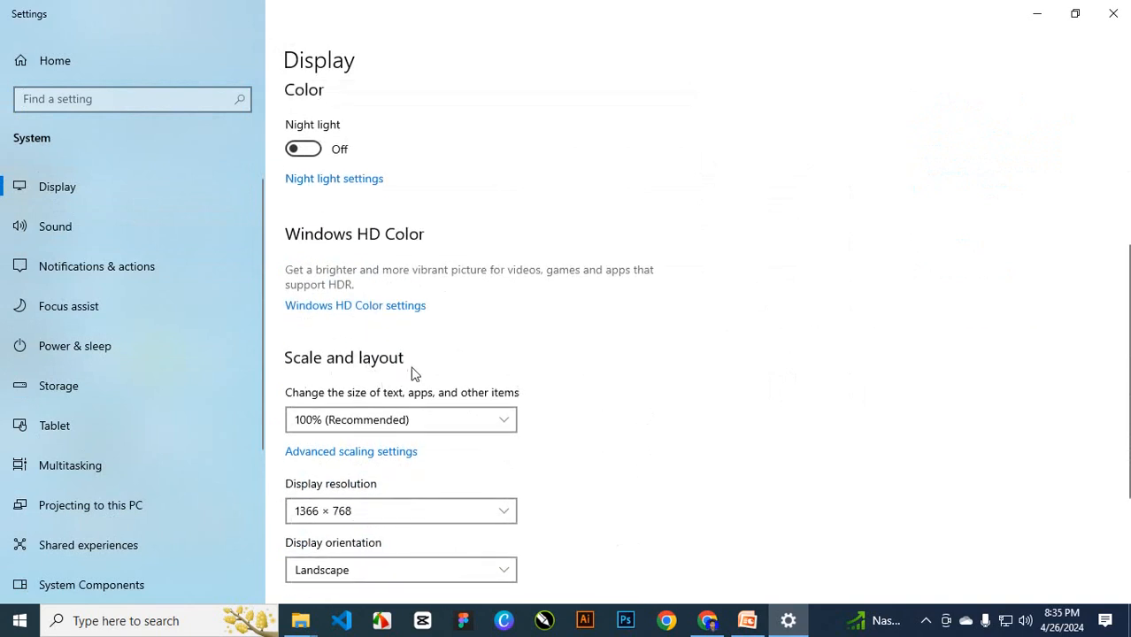
scroll(411, 372, "down", 4)
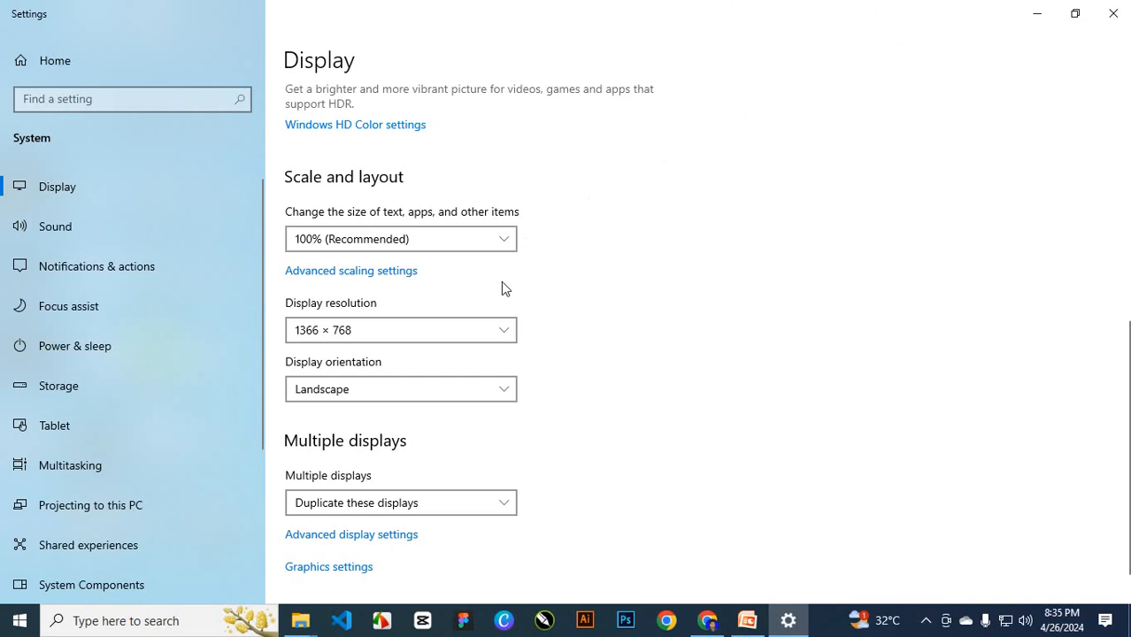
left_click(455, 240)
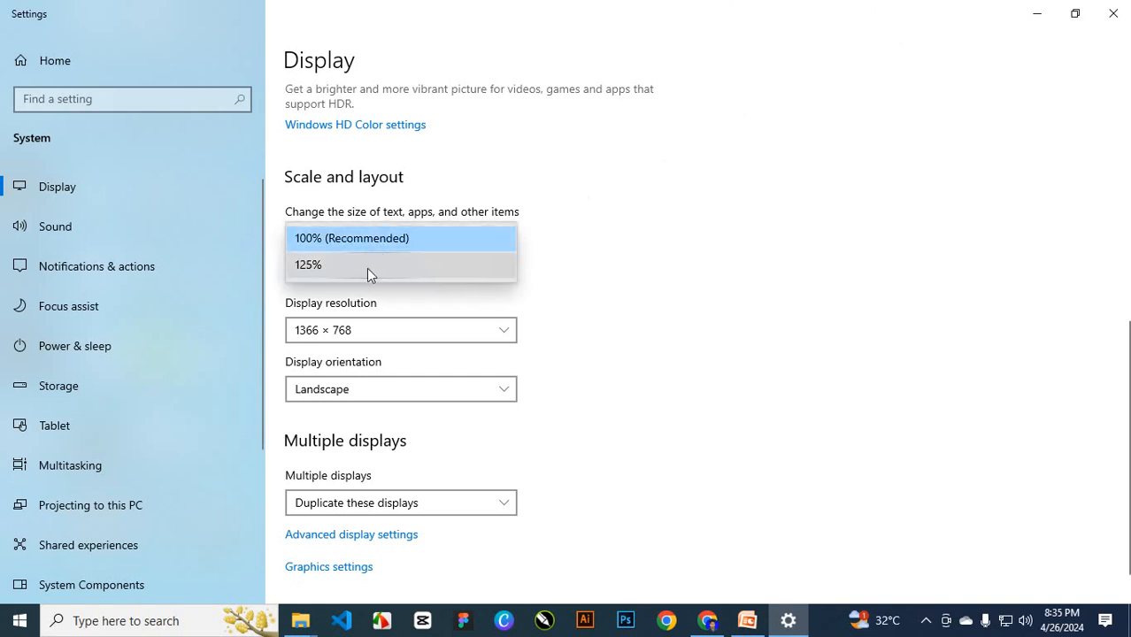
left_click(366, 268)
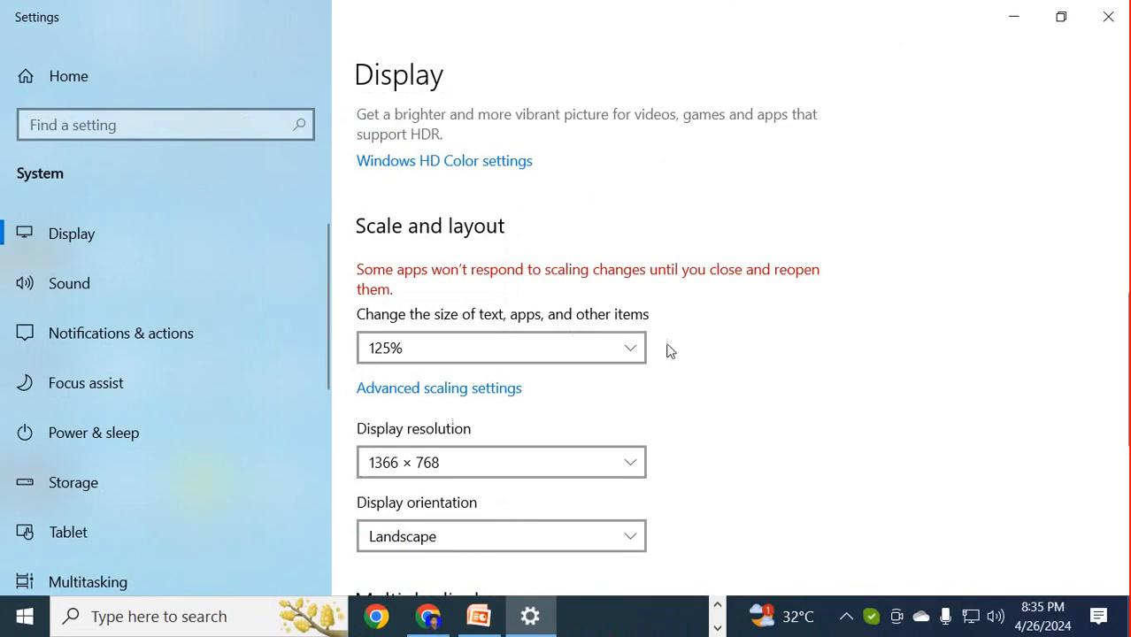
Restore the size of text, apps, and other items to 100% (Recommended).
scroll(734, 451, "down", 2)
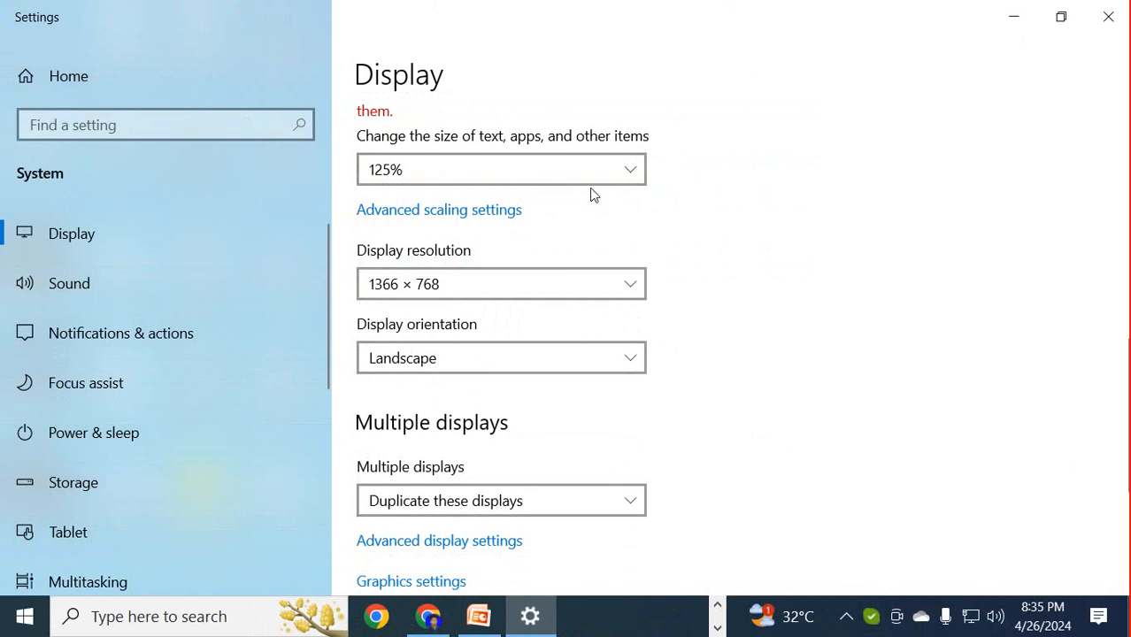
left_click(636, 181)
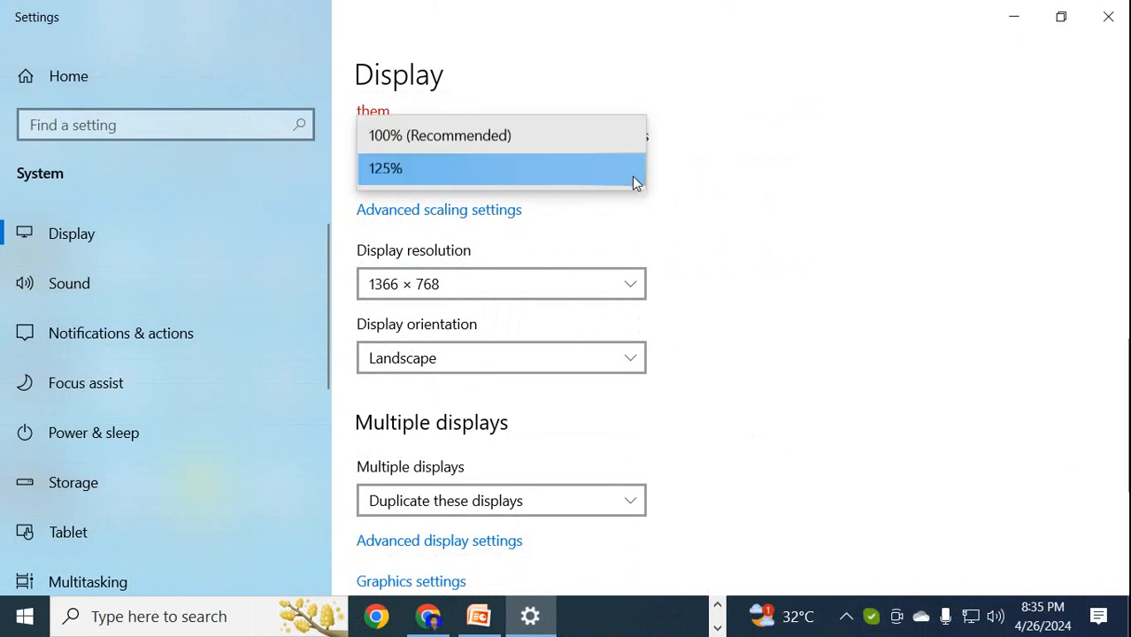
left_click(518, 138)
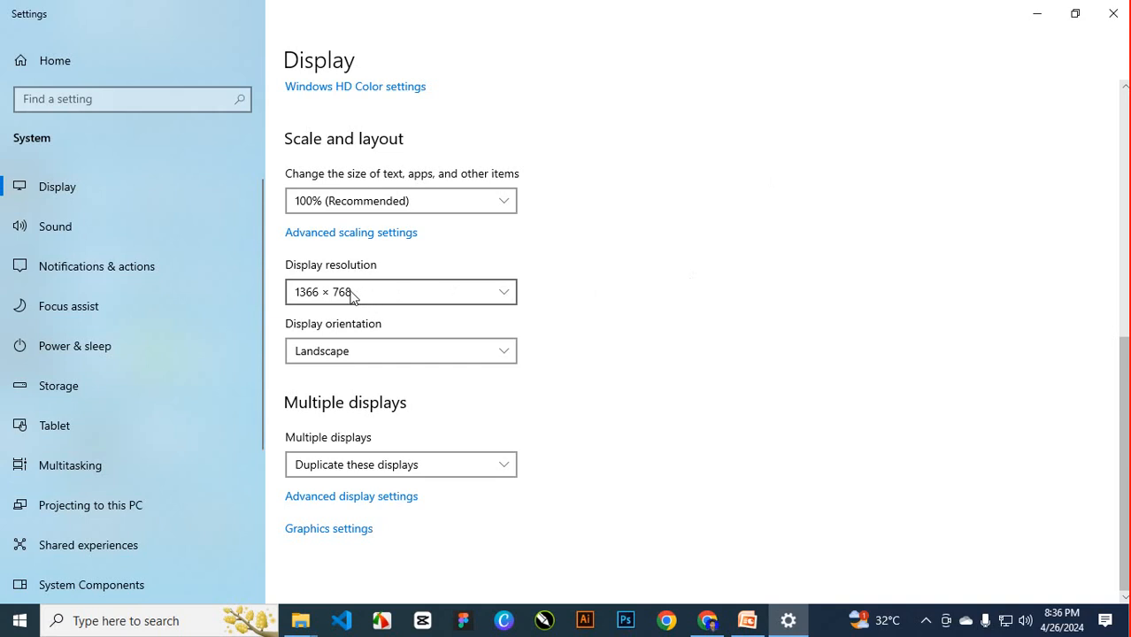
Set the display resolution to 1360 × 768, keep the change, and check the desktop before returning to the display settings.
left_click(404, 299)
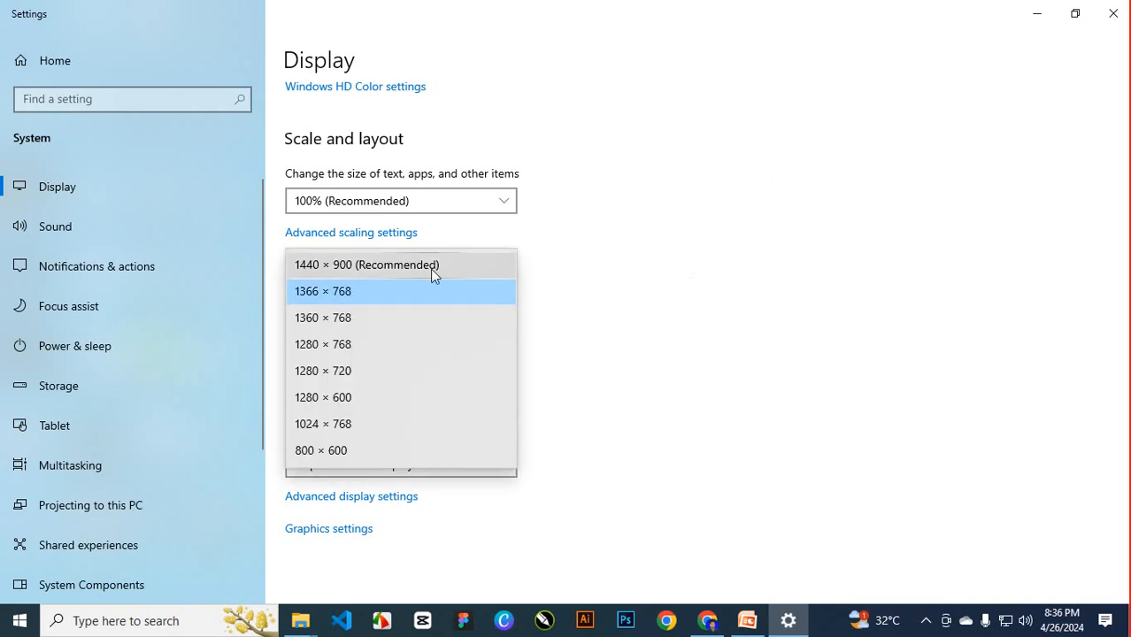
left_click(392, 324)
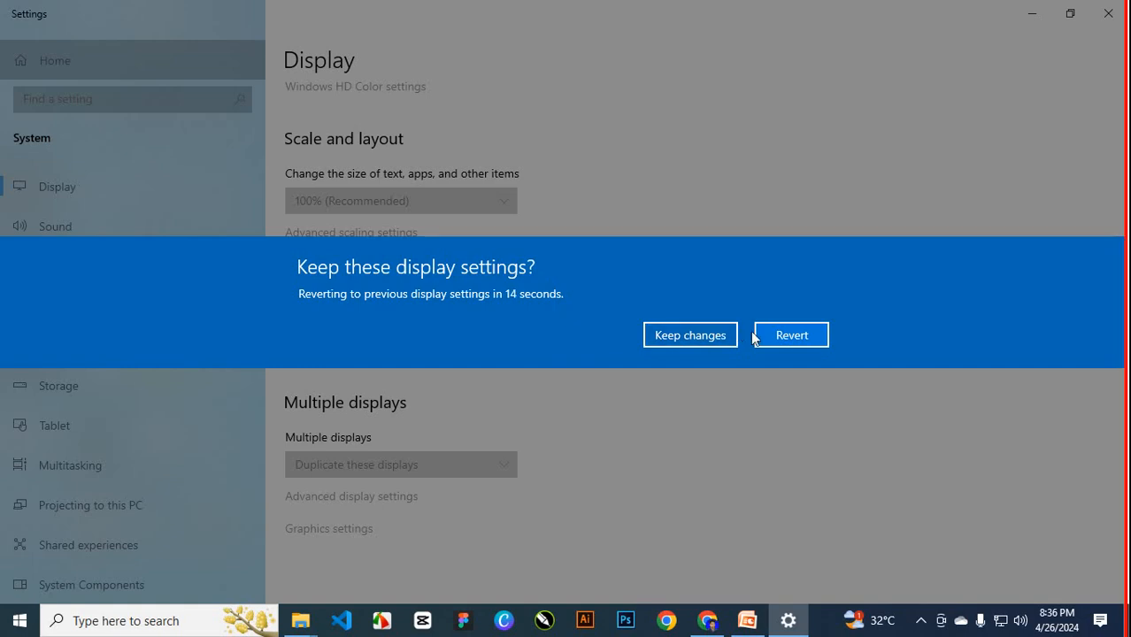
left_click(682, 336)
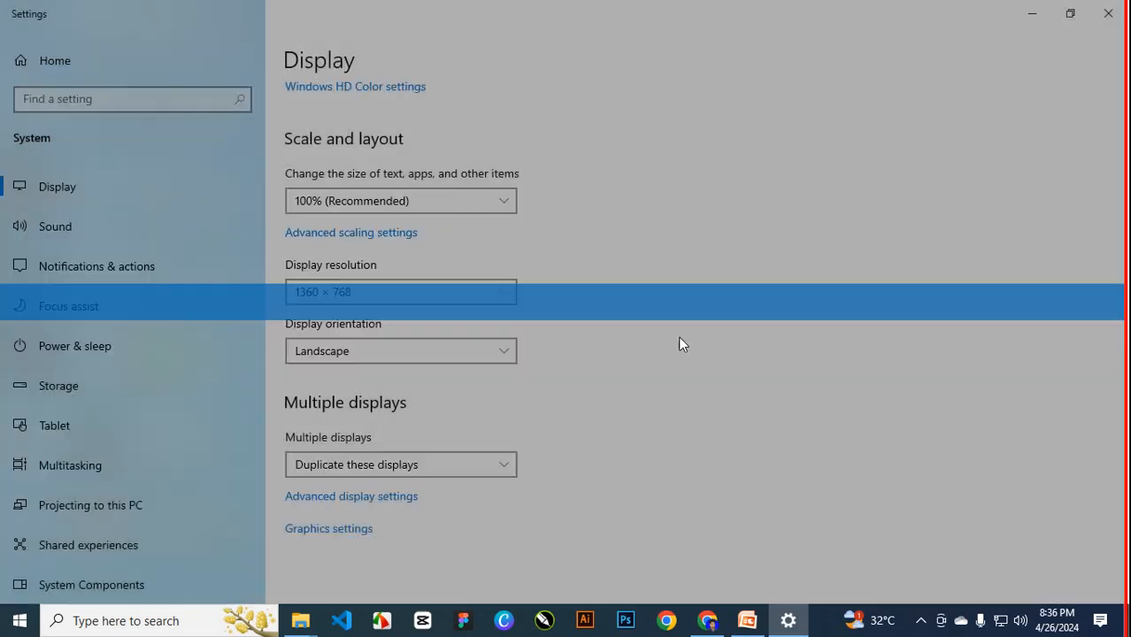
left_click(1032, 13)
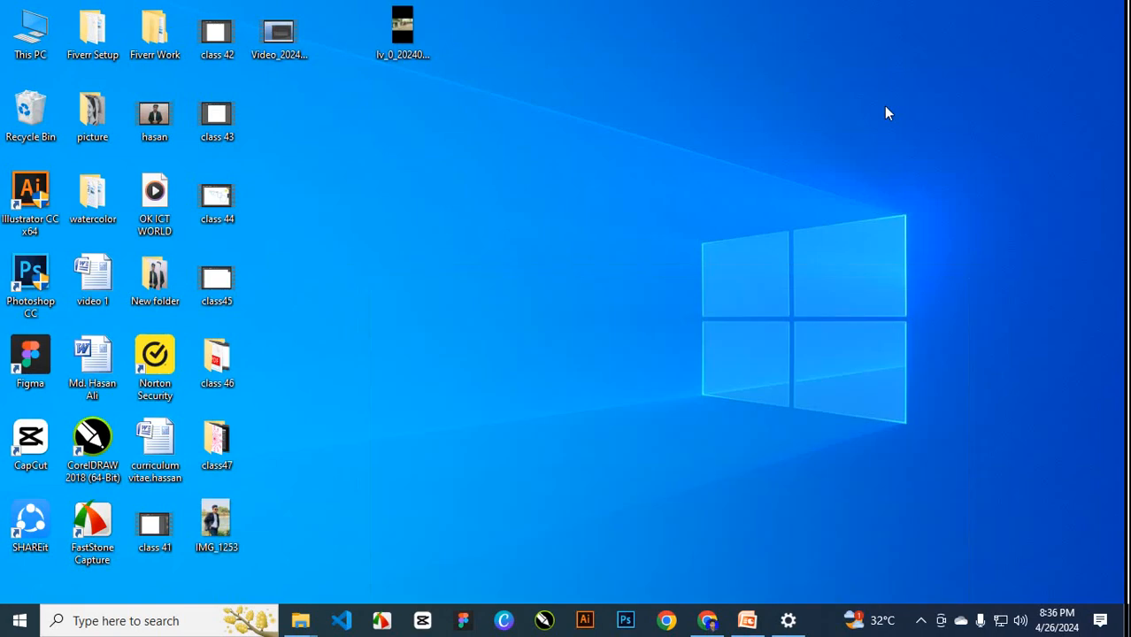
left_click(788, 619)
Set the display resolution to 800 × 600 and keep the change.
left_click(394, 290)
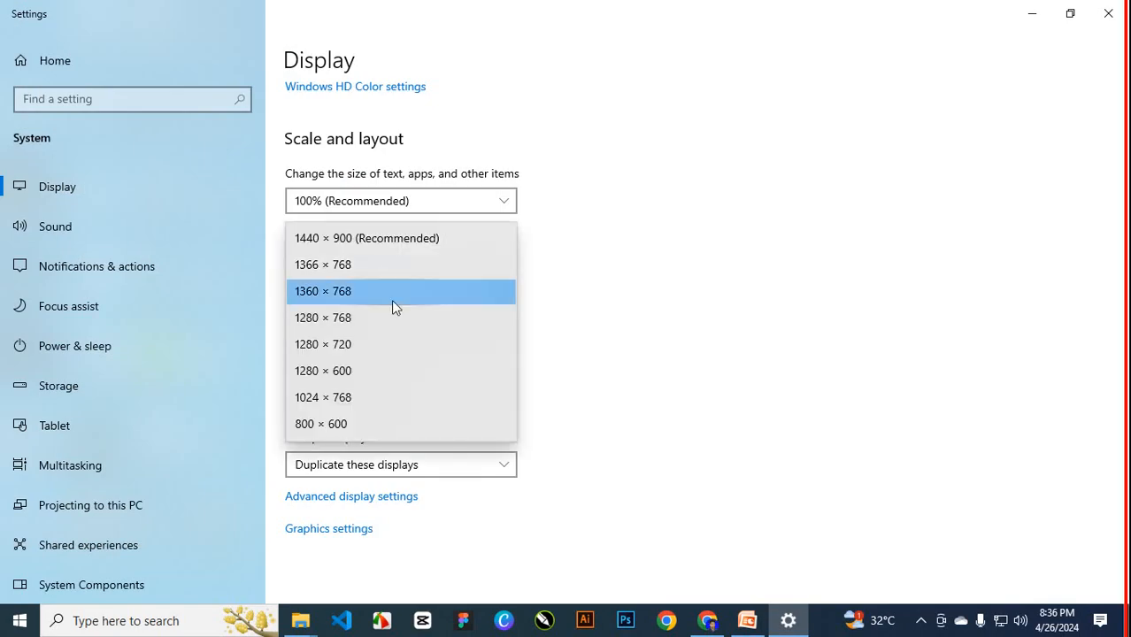
left_click(360, 423)
left_click(456, 264)
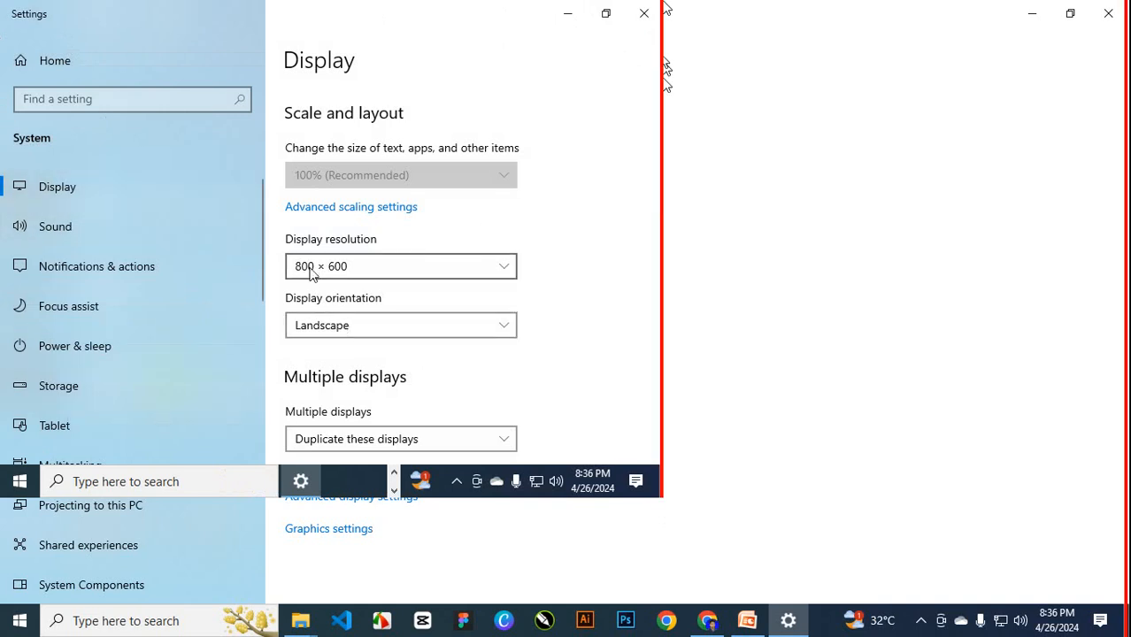
Set the display resolution to 1440 × 900 (Recommended) and keep the change.
left_click(495, 265)
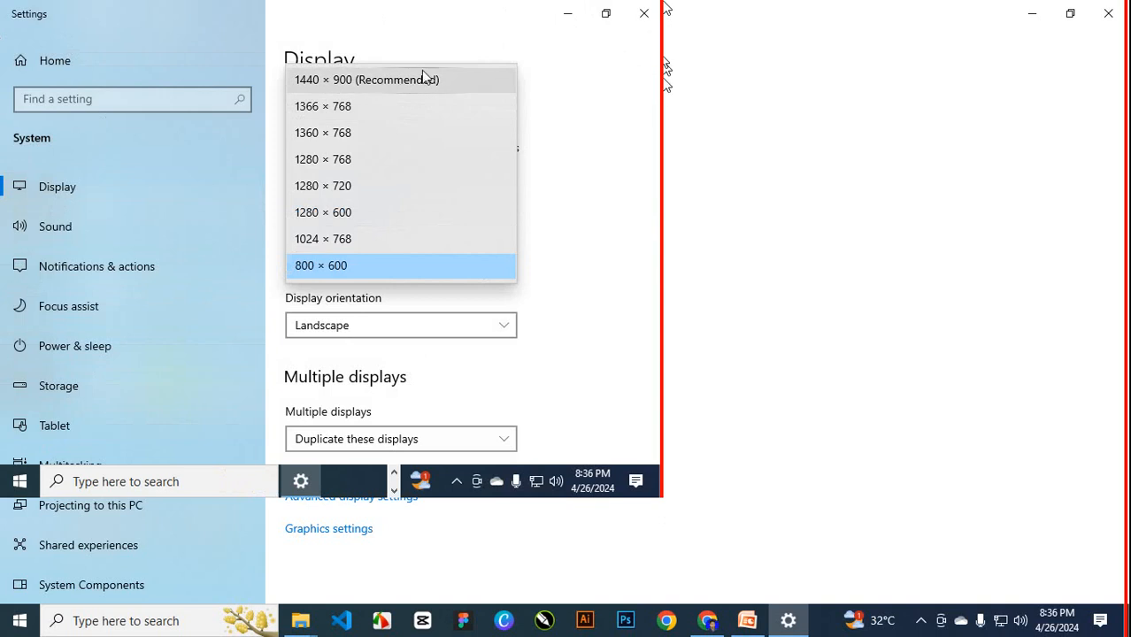
left_click(443, 82)
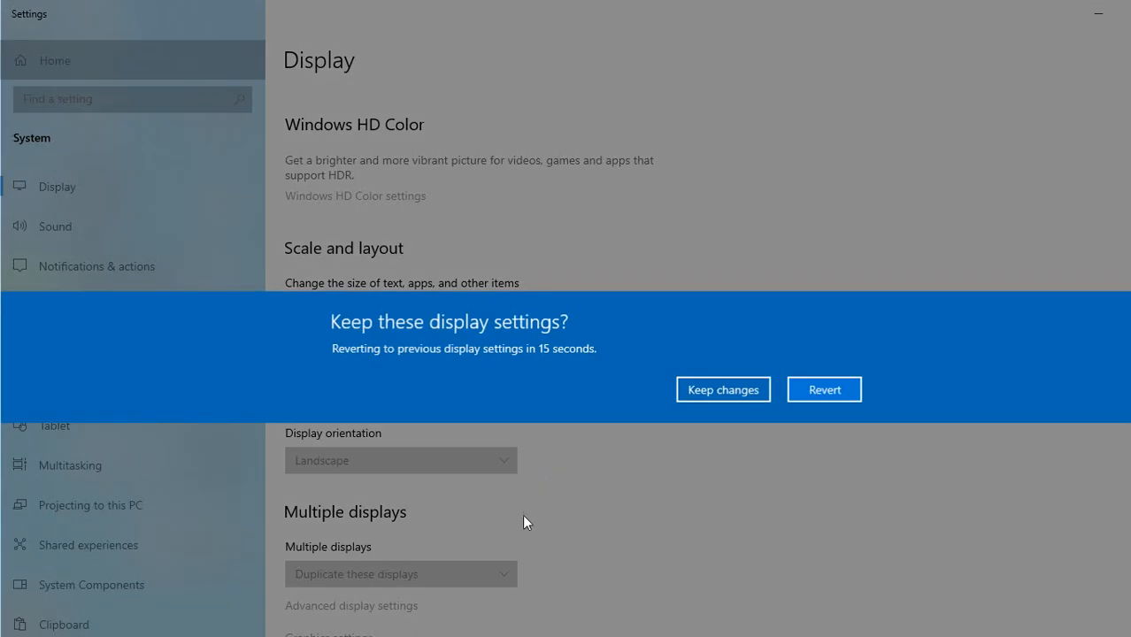
left_click(734, 390)
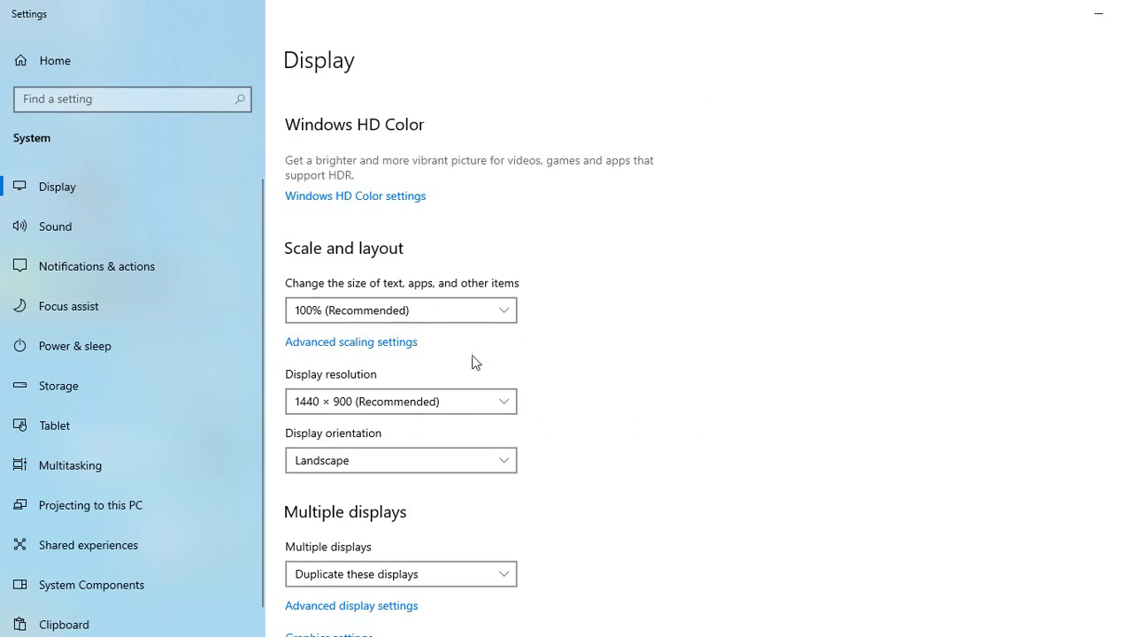
Check the available scaling choices, and set the display resolution to 1366 × 768, keeping the change.
left_click(438, 317)
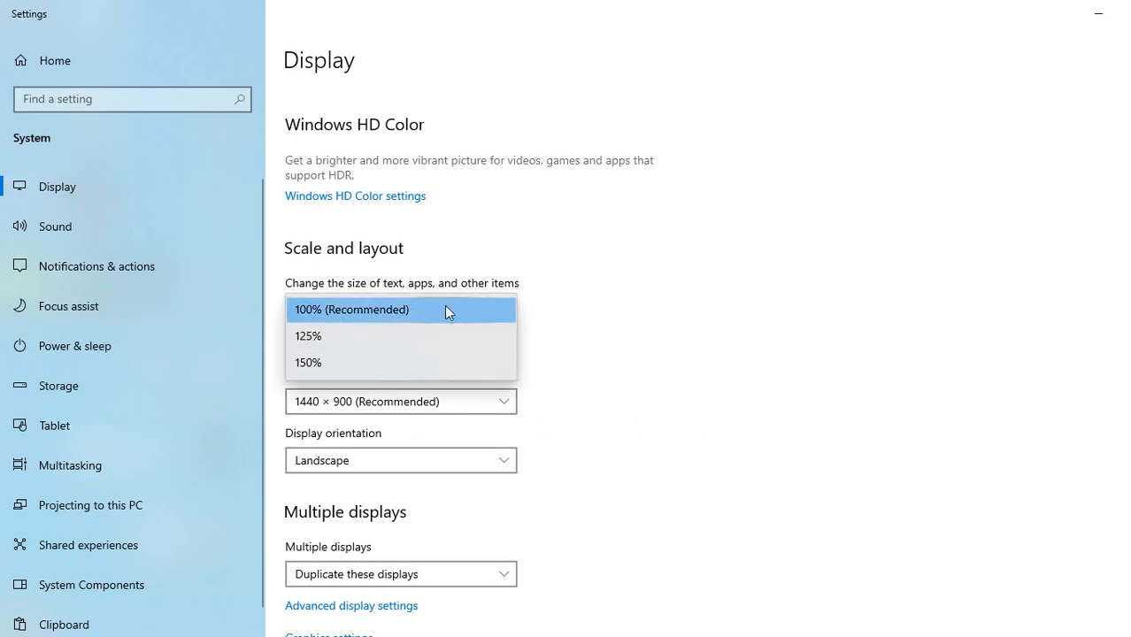
left_click(561, 295)
left_click(384, 397)
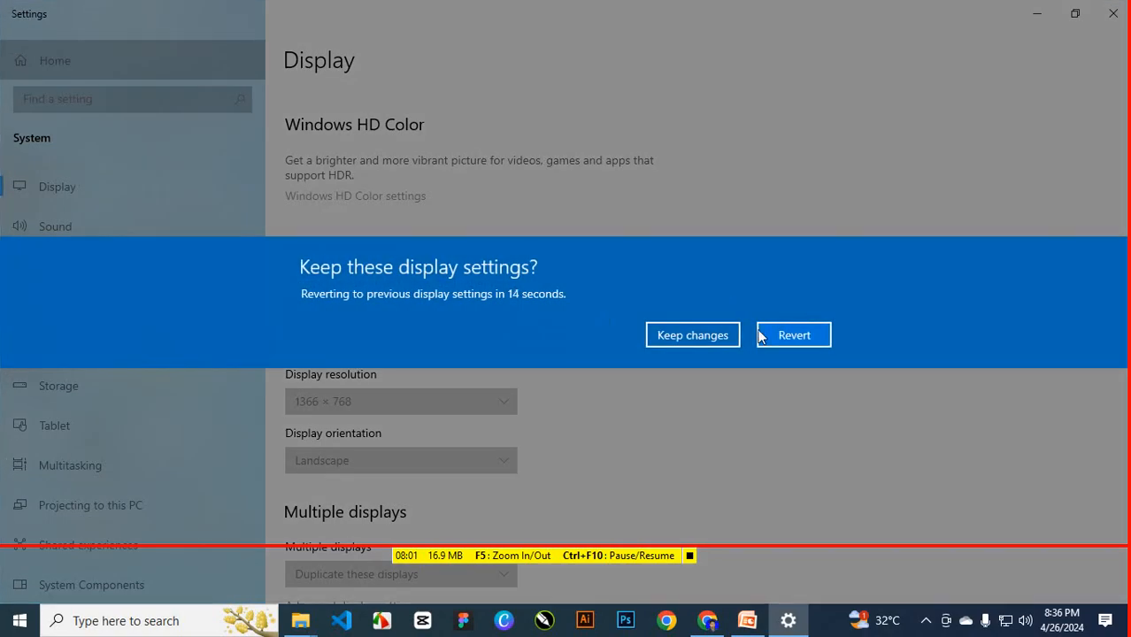
left_click(713, 334)
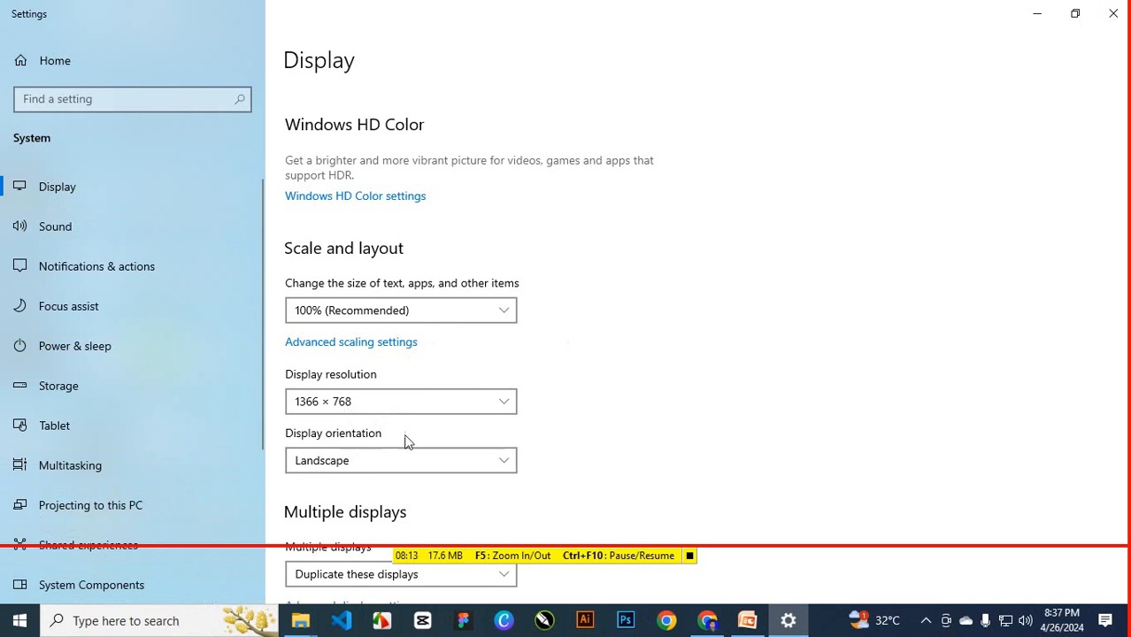
Try the Portrait display orientation and revert to the previous display settings.
scroll(486, 390, "down", 1)
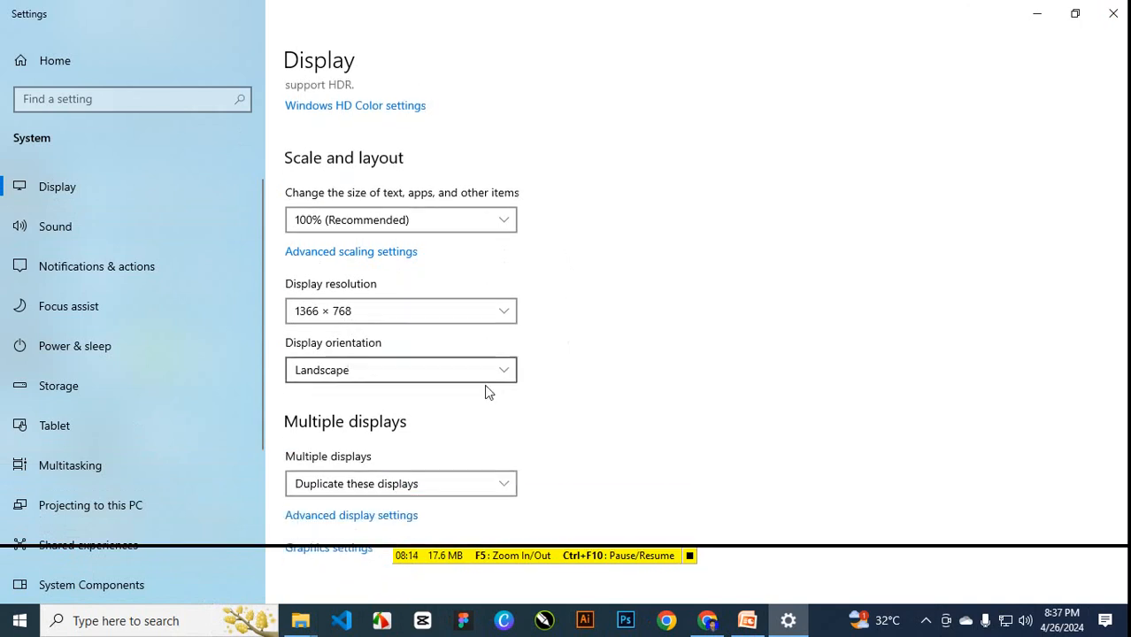
left_click(382, 386)
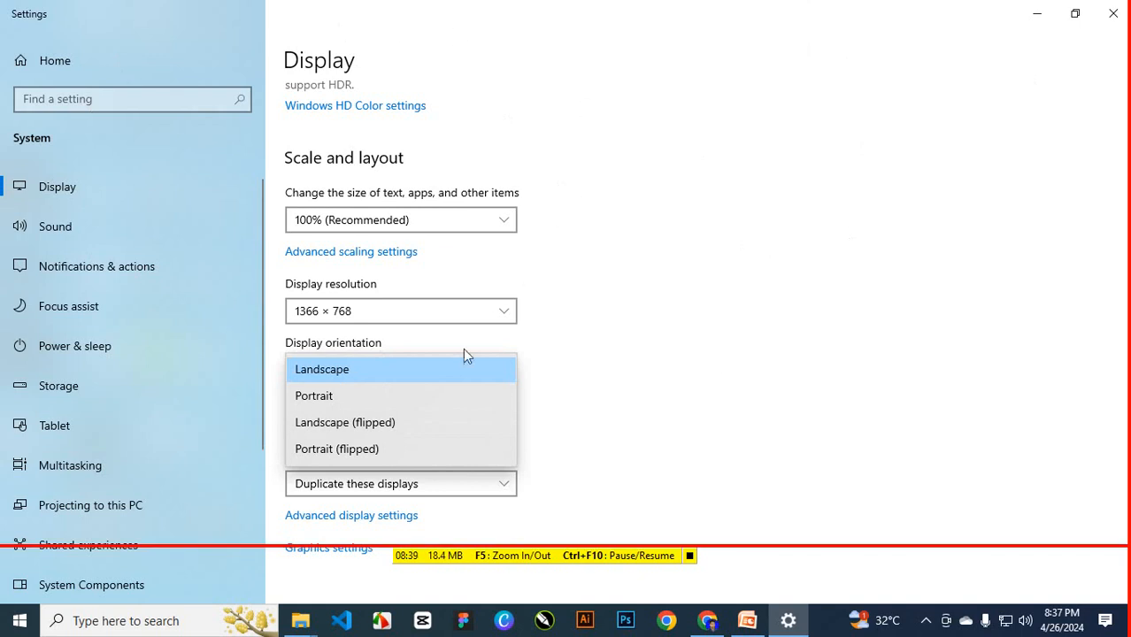
left_click(367, 393)
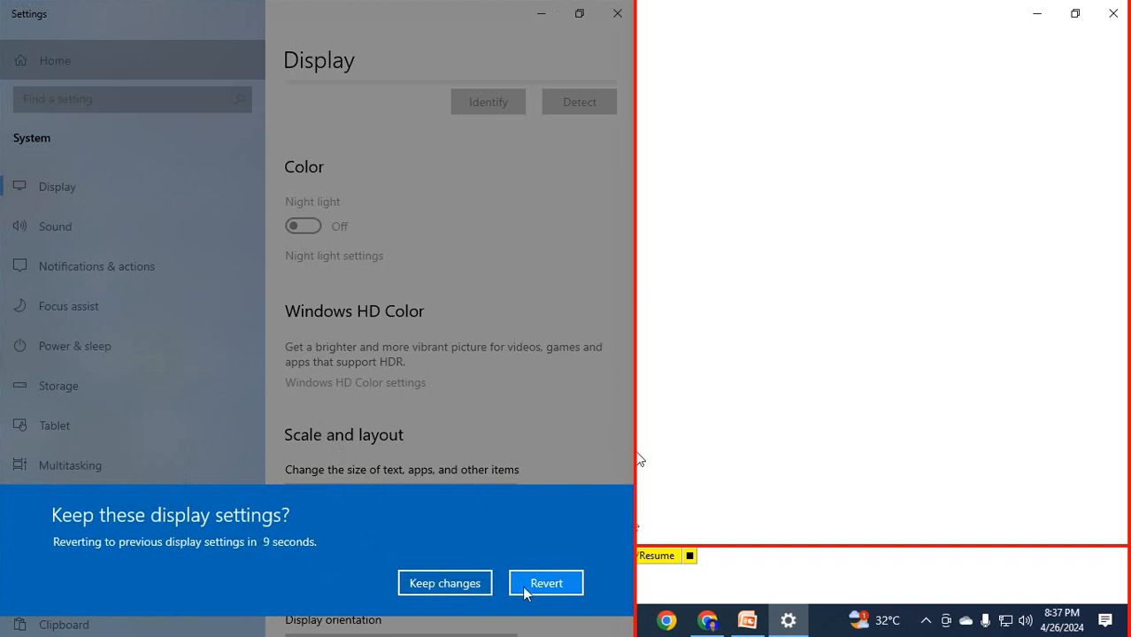
left_click(545, 583)
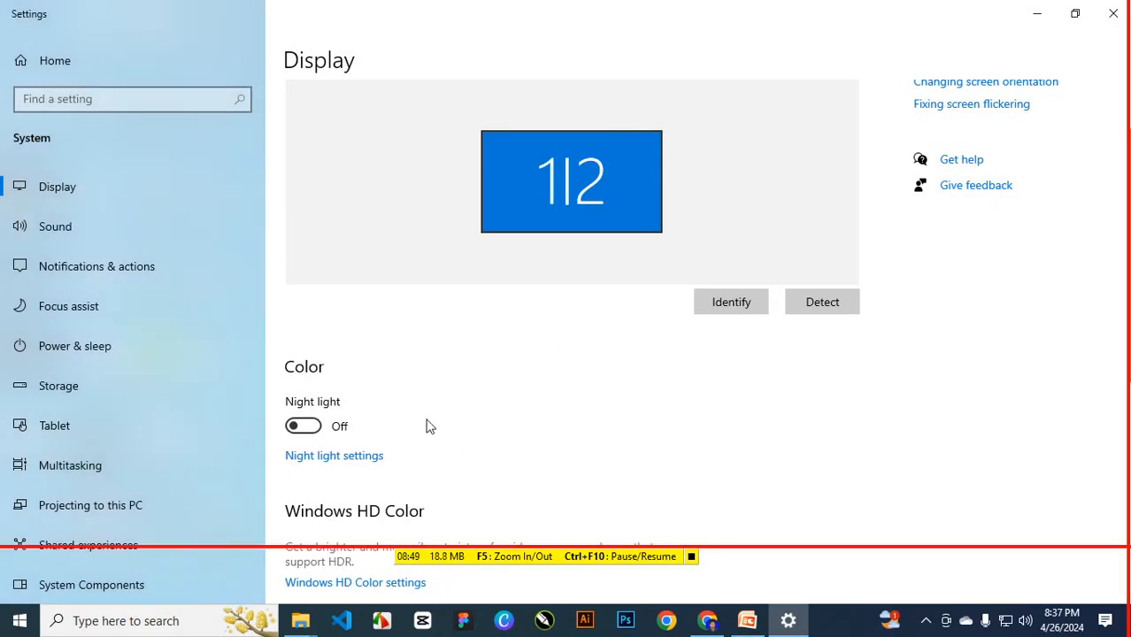
Review the available Multiple displays modes and keep Duplicate these displays selected.
scroll(434, 426, "down", 5)
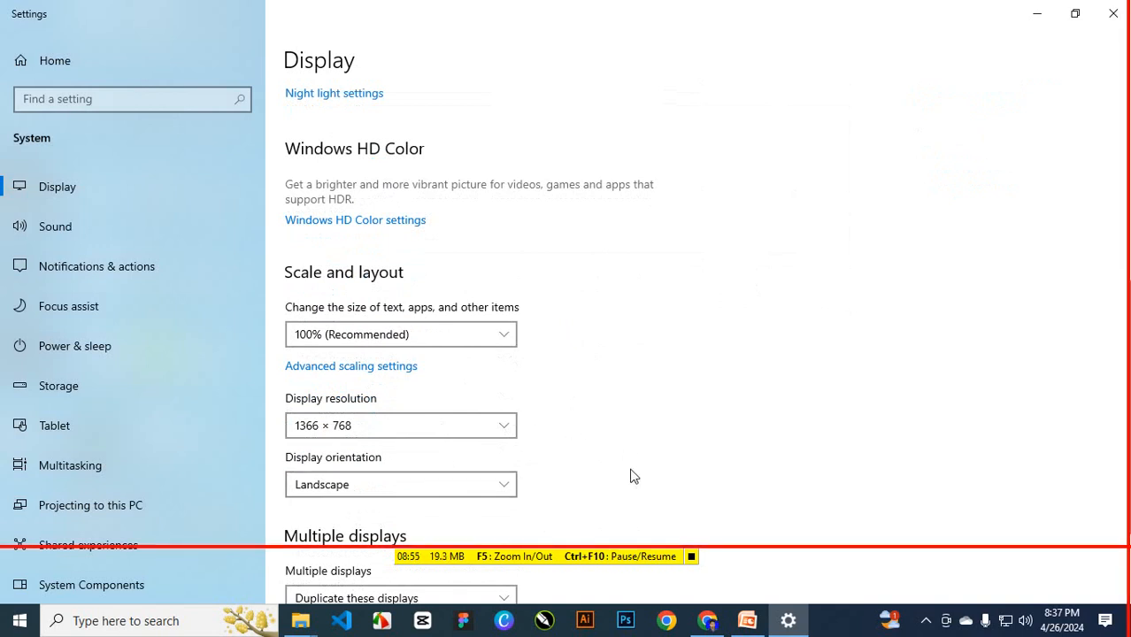
scroll(388, 372, "down", 3)
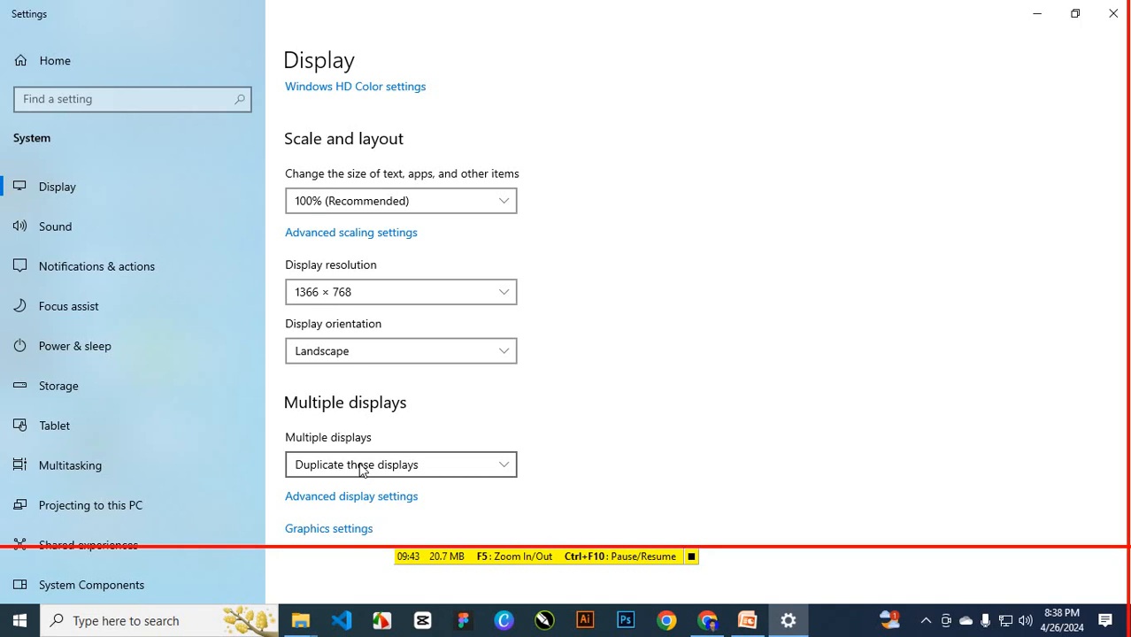
left_click(367, 463)
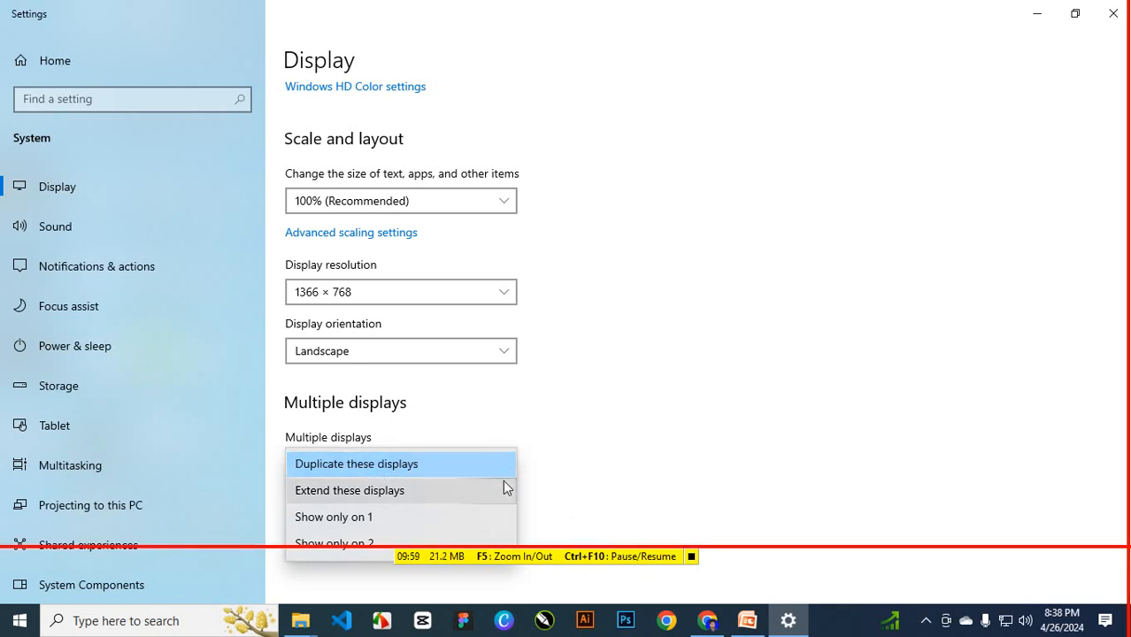
left_click(428, 475)
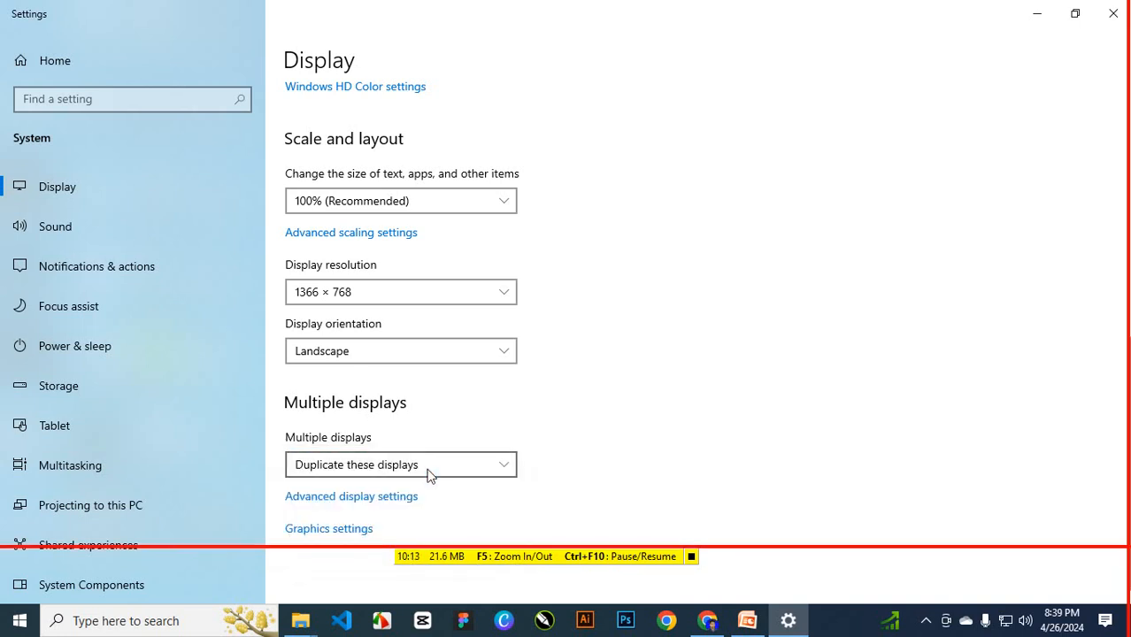
Try the Extend these displays mode for the multiple displays.
left_click(427, 475)
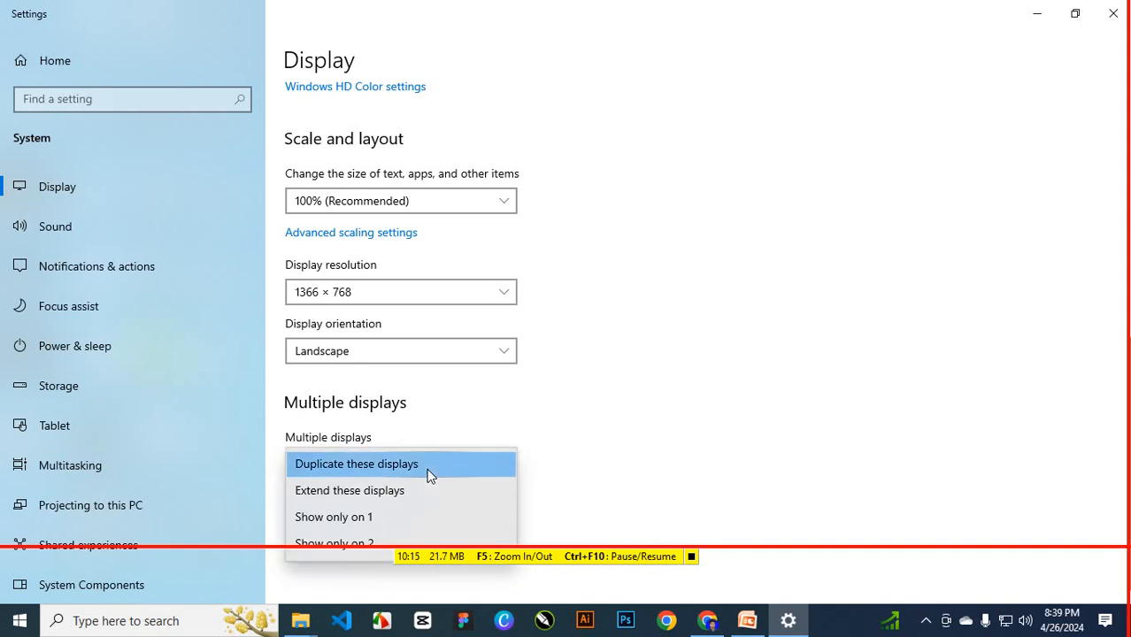
left_click(408, 491)
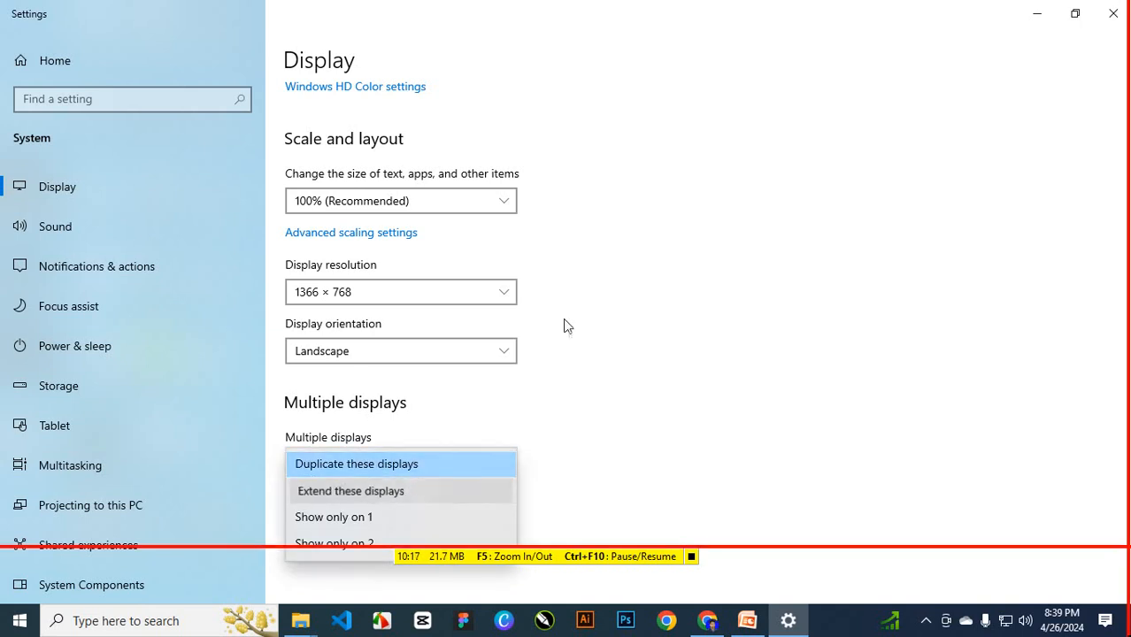
left_click(820, 326)
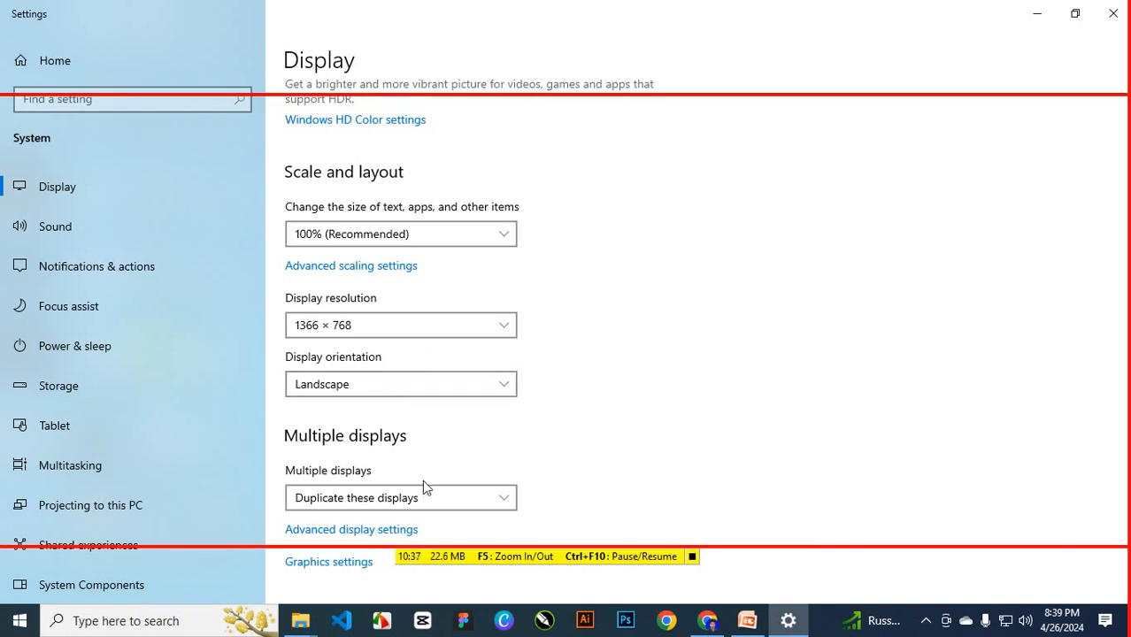
Look through the Multiple displays modes again, including Show only on 1 and Show only on 2, without changing the selection.
left_click(440, 498)
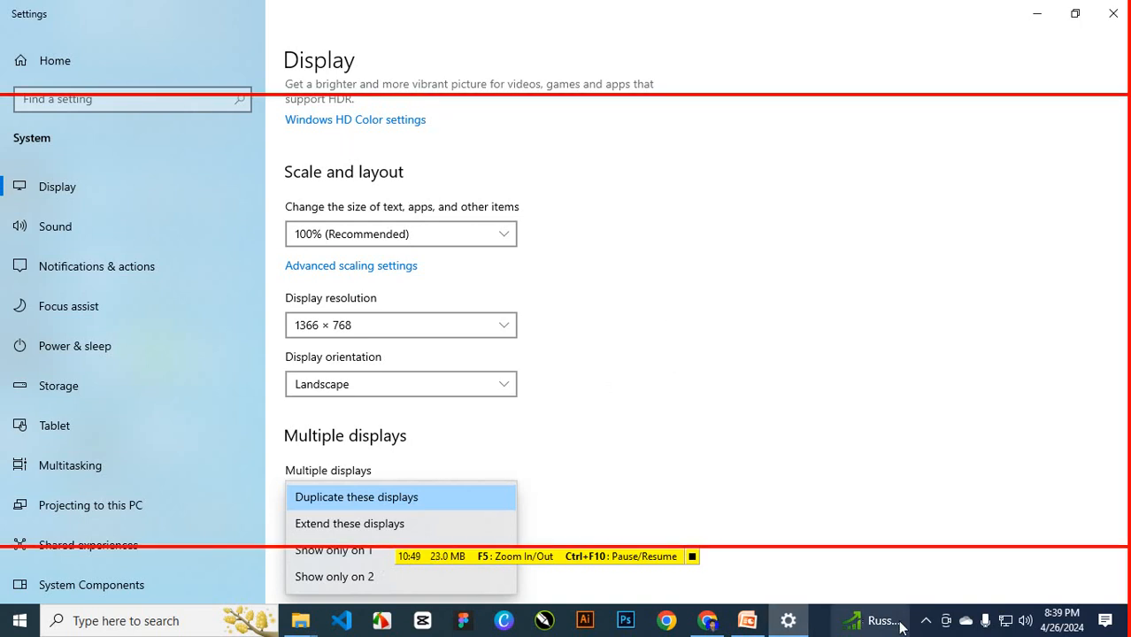
left_click(925, 623)
left_click(943, 556)
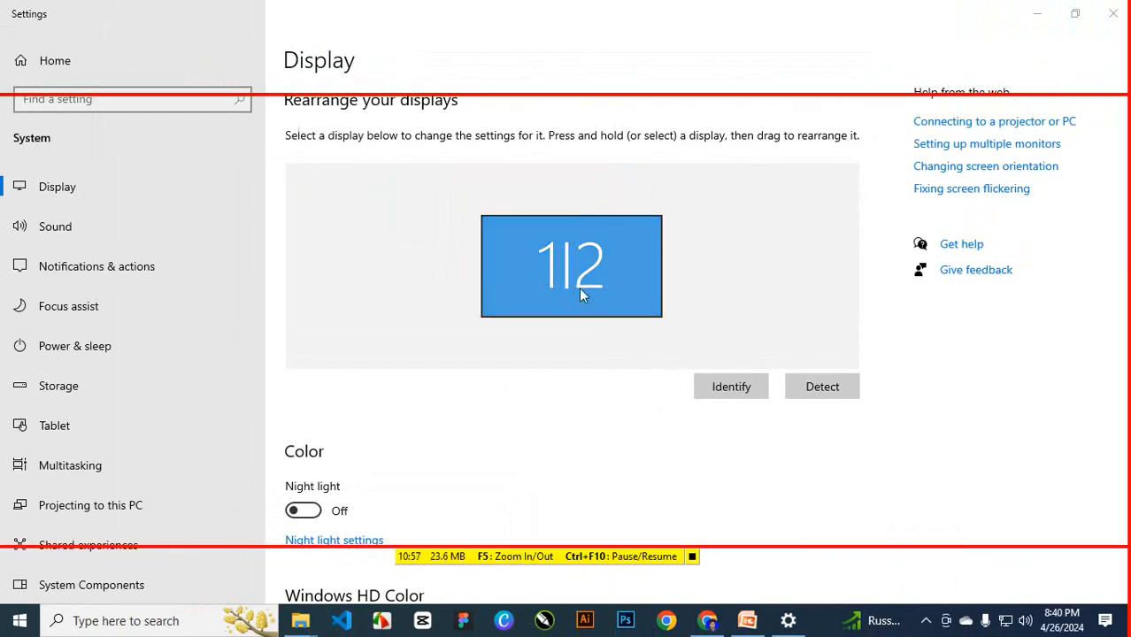
scroll(584, 272, "down", 10)
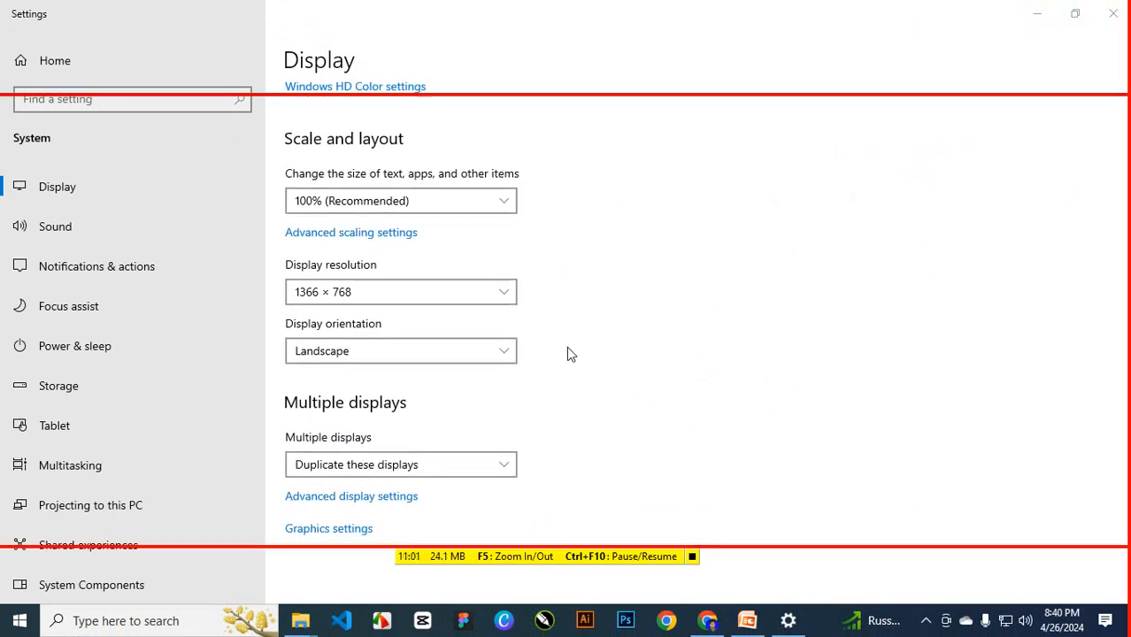
left_click(477, 462)
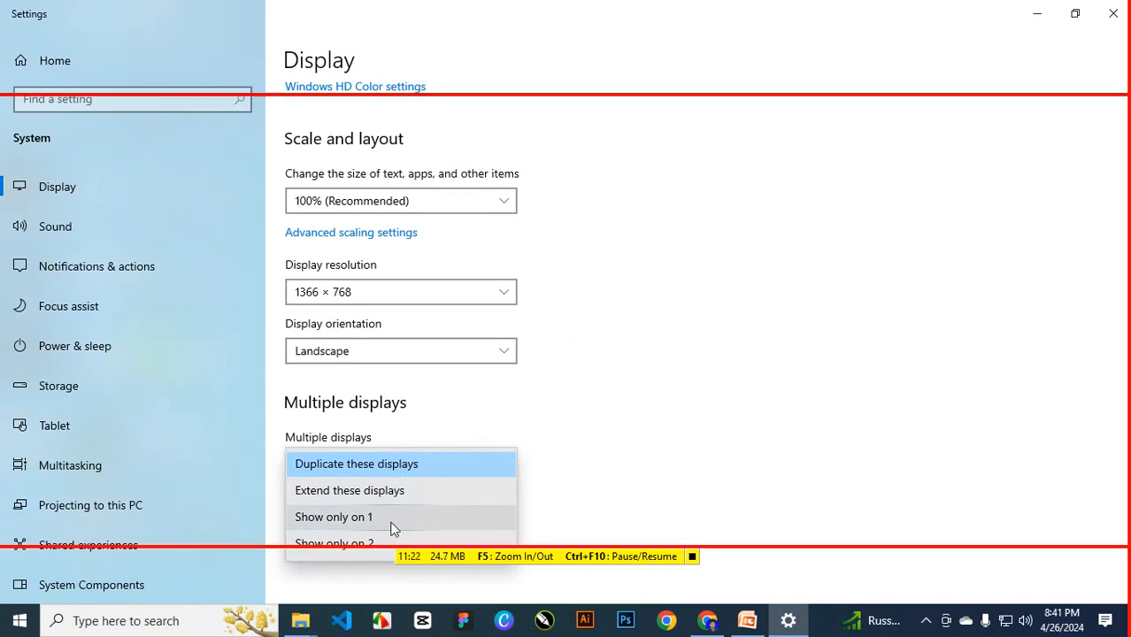
left_click(686, 420)
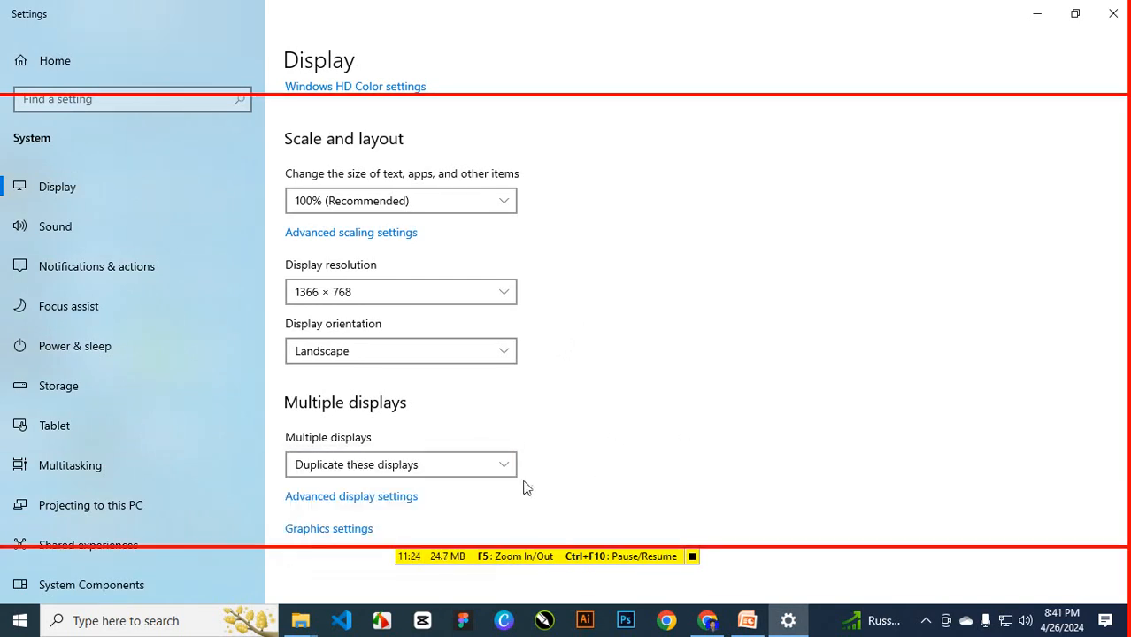
Review the selectable displays, display information and refresh rate in the advanced display settings, and return to the Display page.
left_click(396, 496)
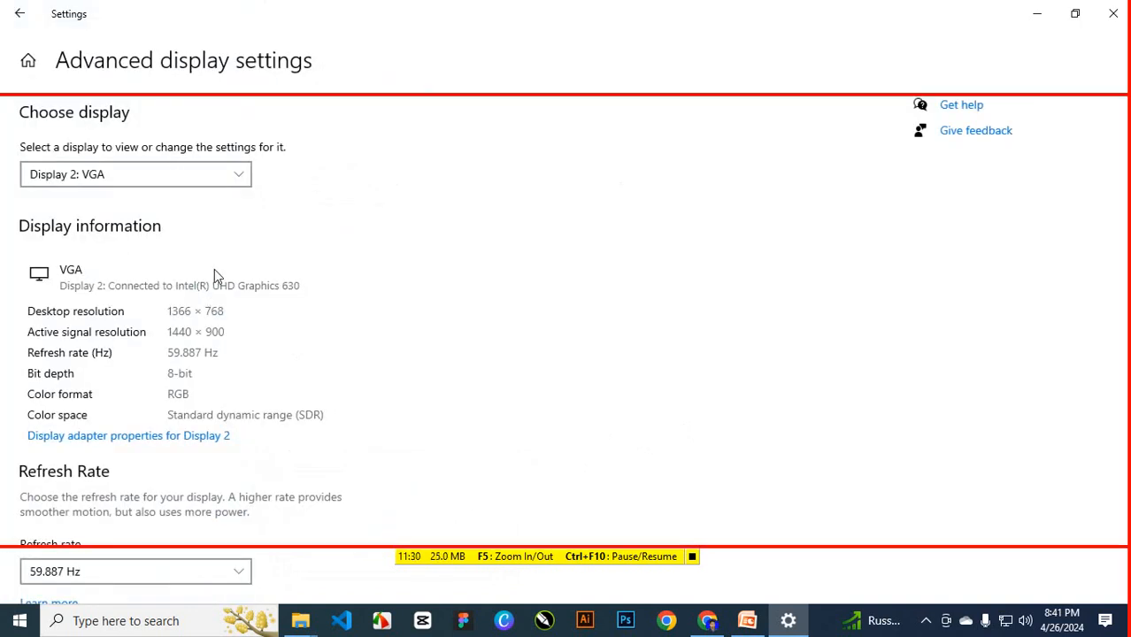
left_click(204, 177)
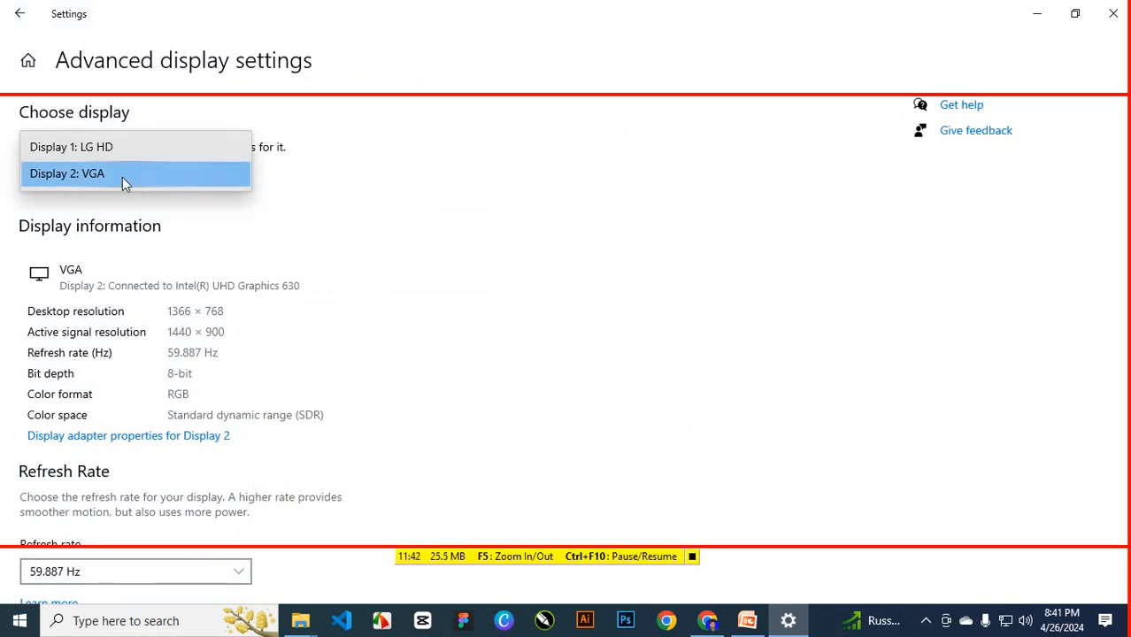
left_click(256, 201)
scroll(146, 296, "down", 1)
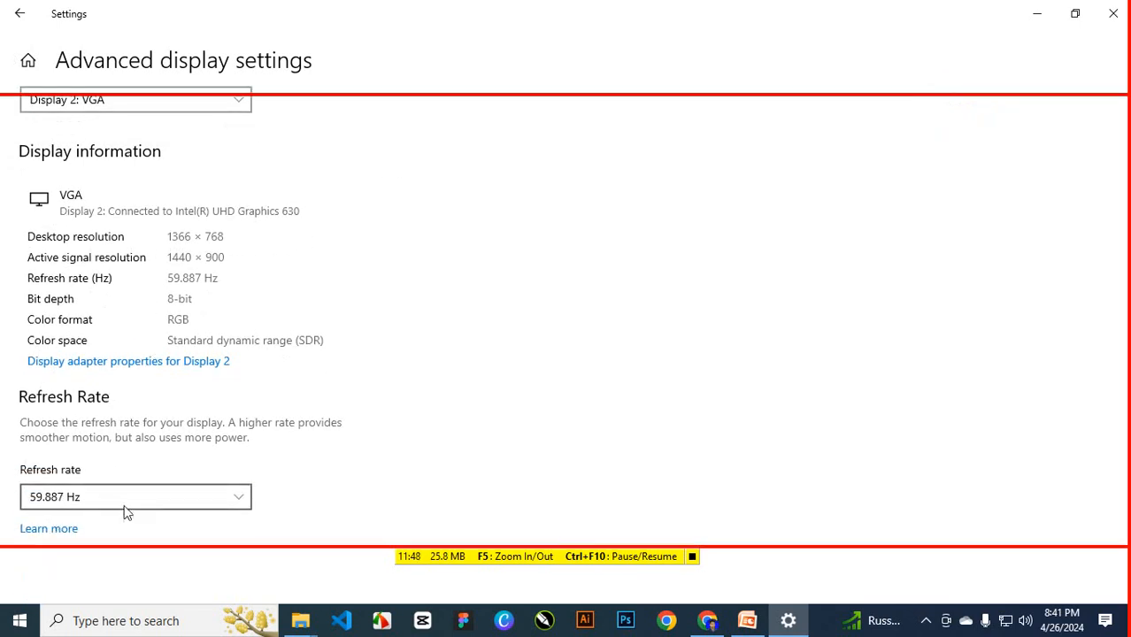
scroll(137, 514, "up", 1)
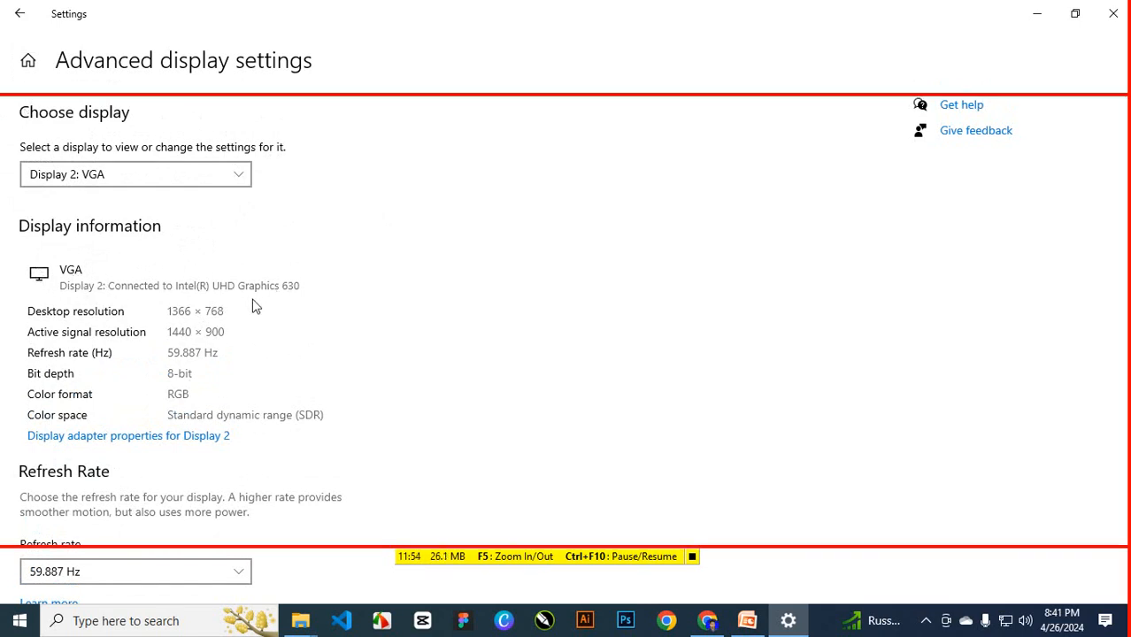
left_click(19, 13)
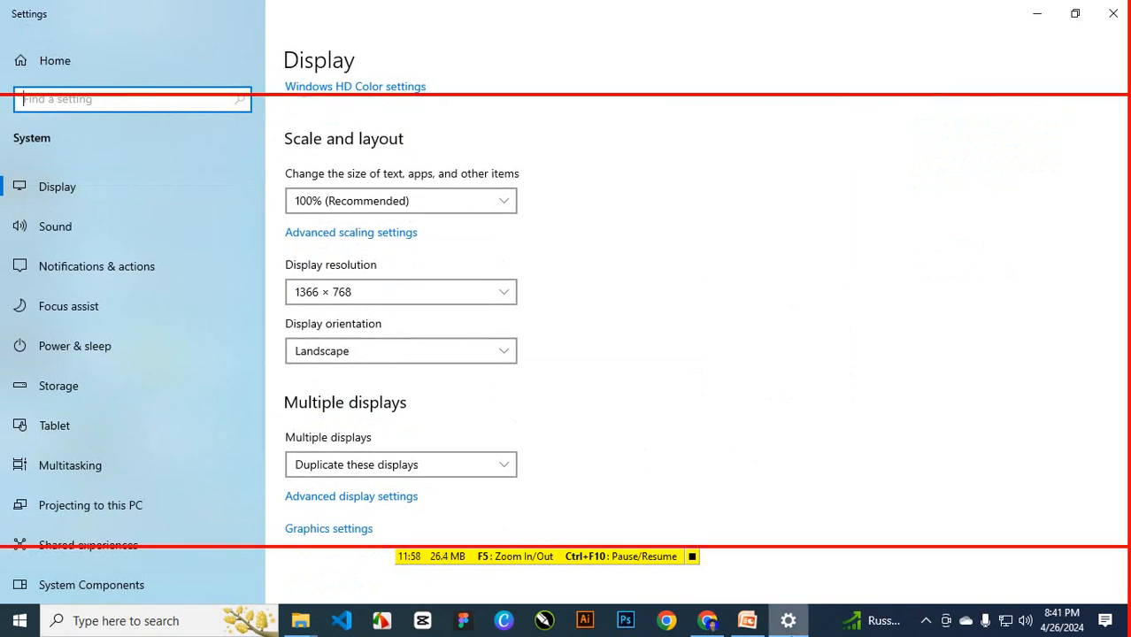
Switch to PowerPoint to show slide 4 on mouse setup, then minimize the presentation and close the Settings window.
left_click(748, 622)
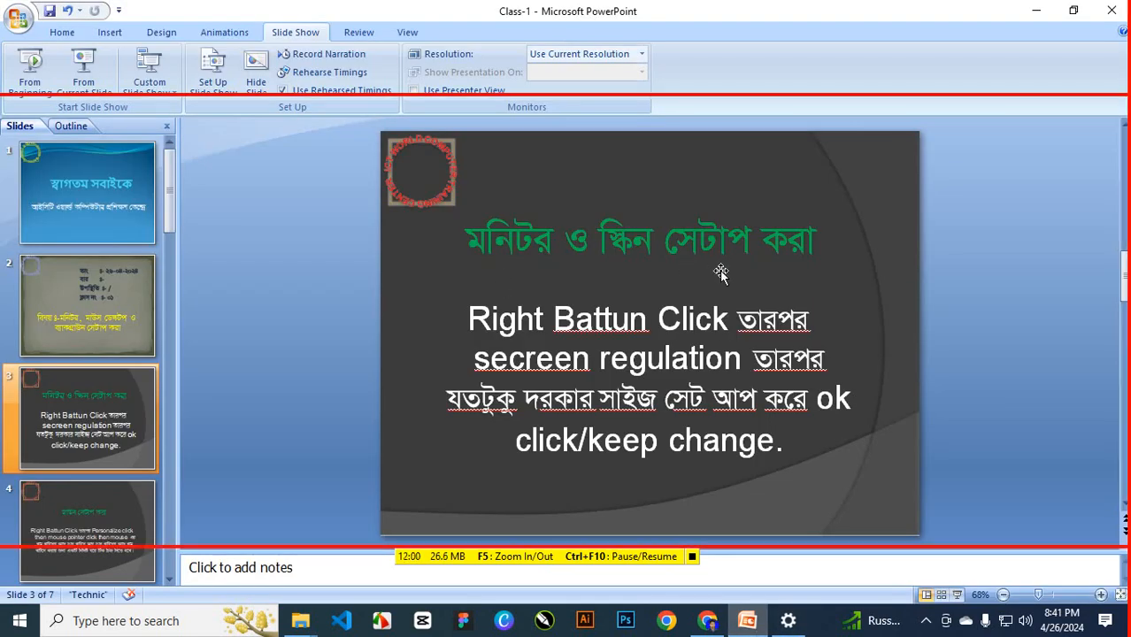
left_click(97, 521)
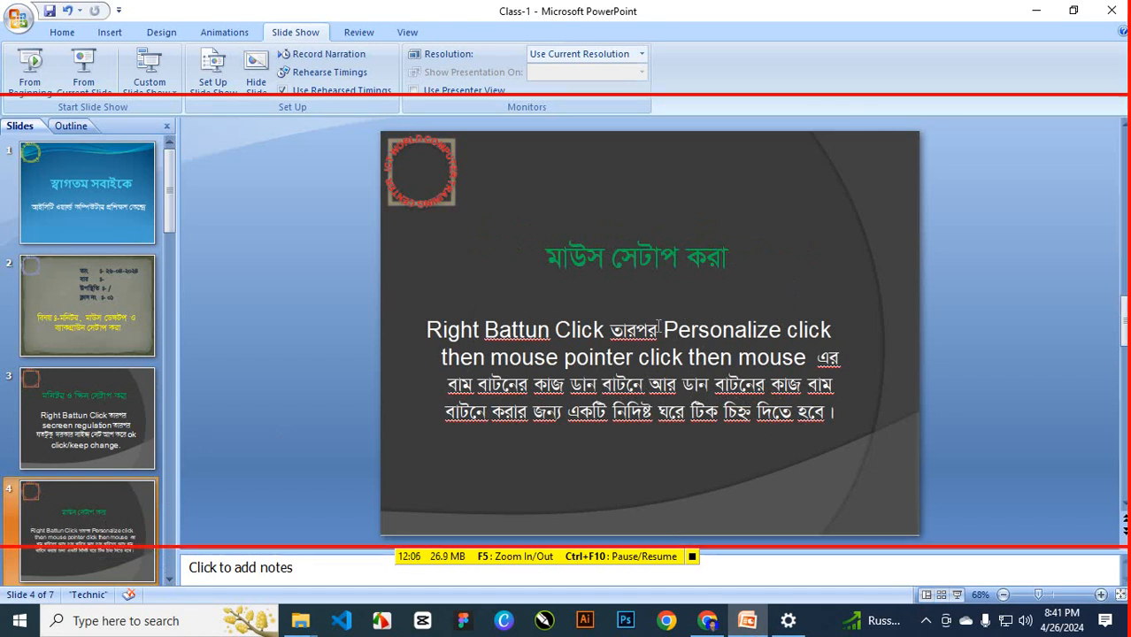
left_click(1025, 20)
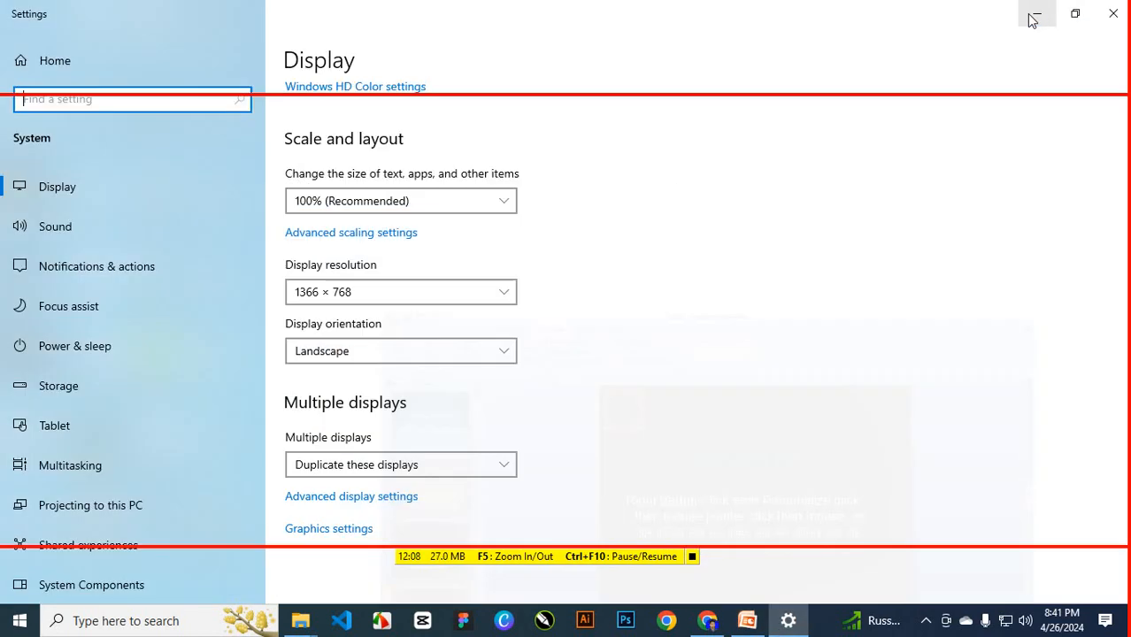
left_click(1114, 13)
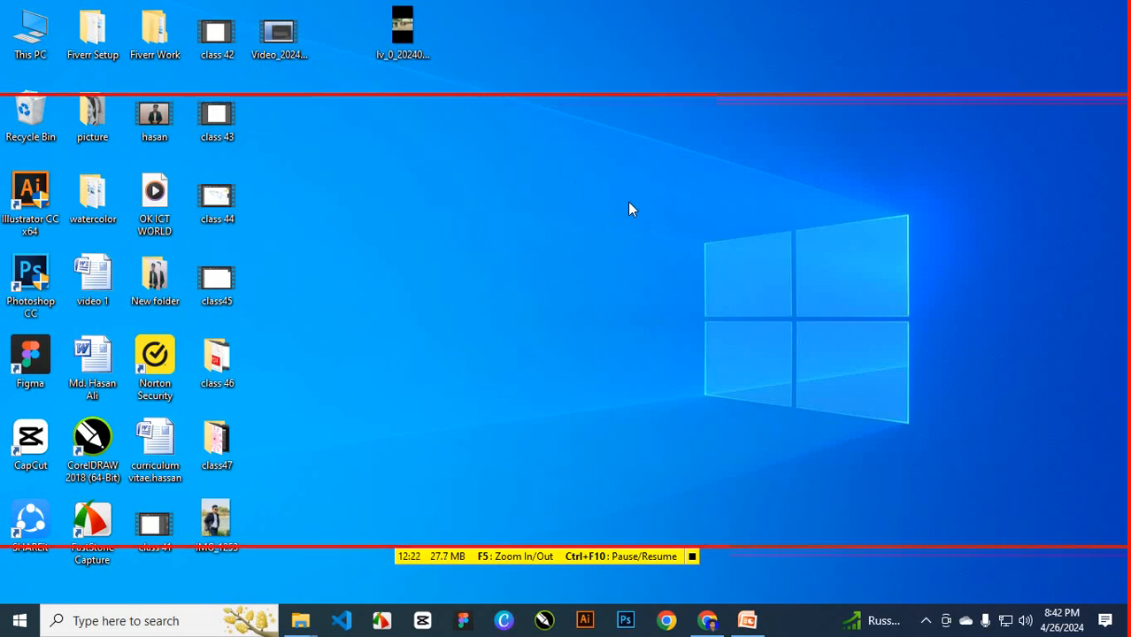
Search Windows for "con" and open Control Panel.
left_click(157, 621)
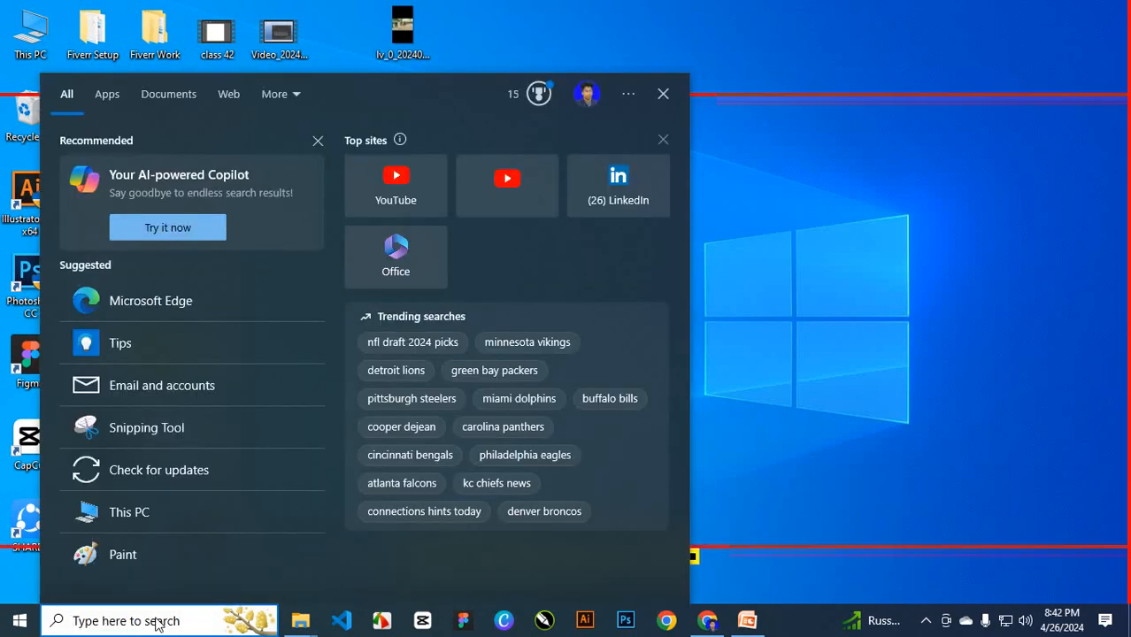
type("comton")
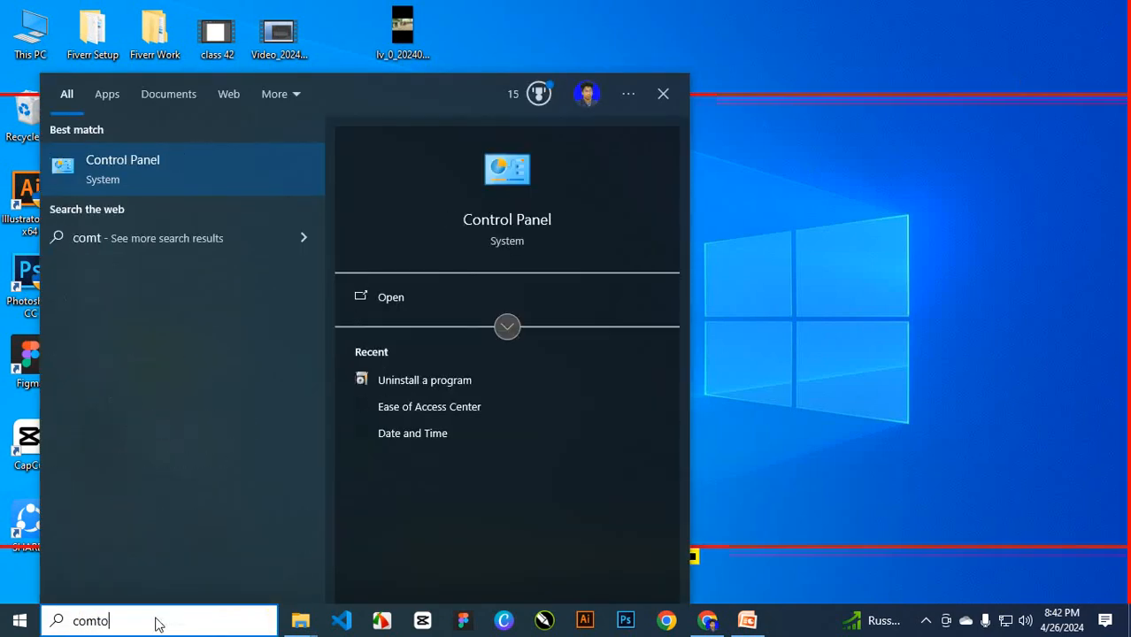
key("BackSpace")
key("BackSpace")
key("BackSpace")
key("BackSpace")
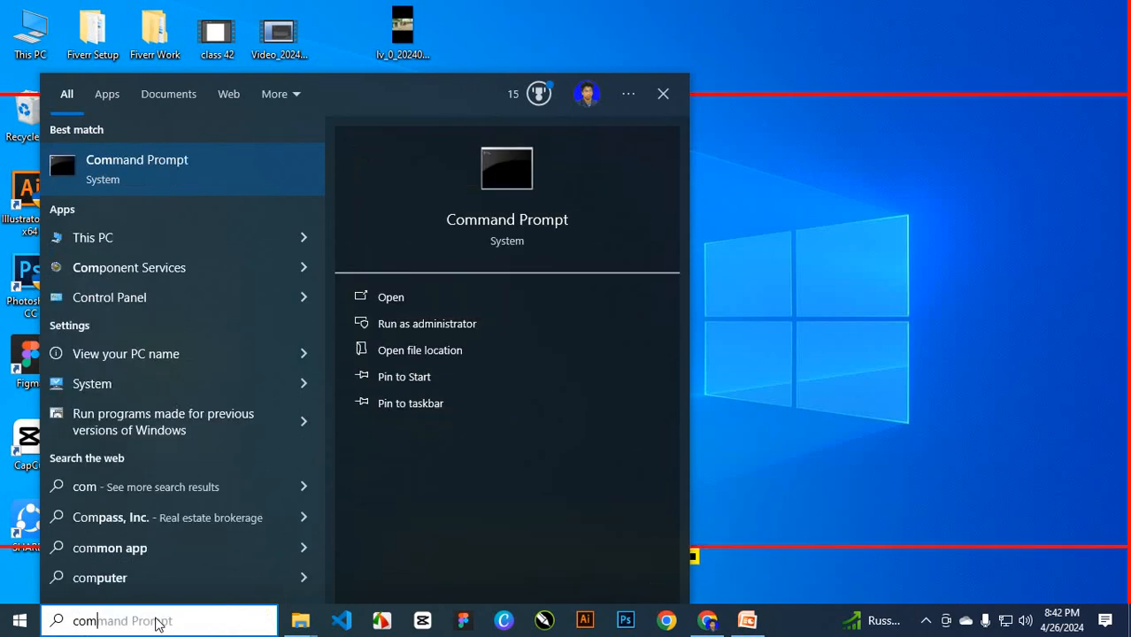
type("n")
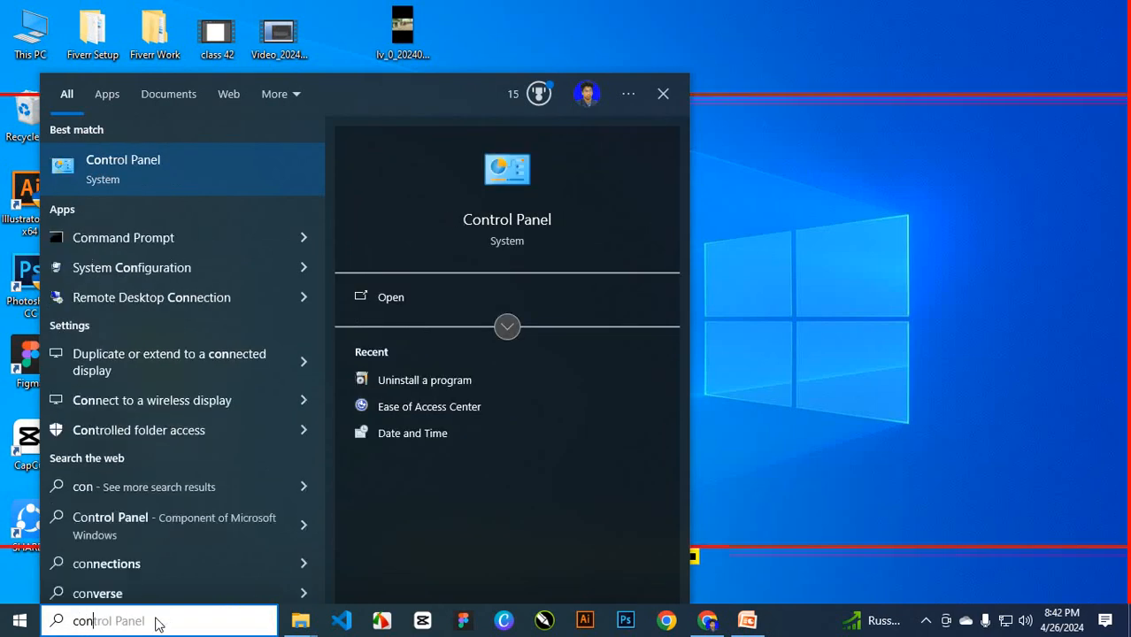
left_click(162, 158)
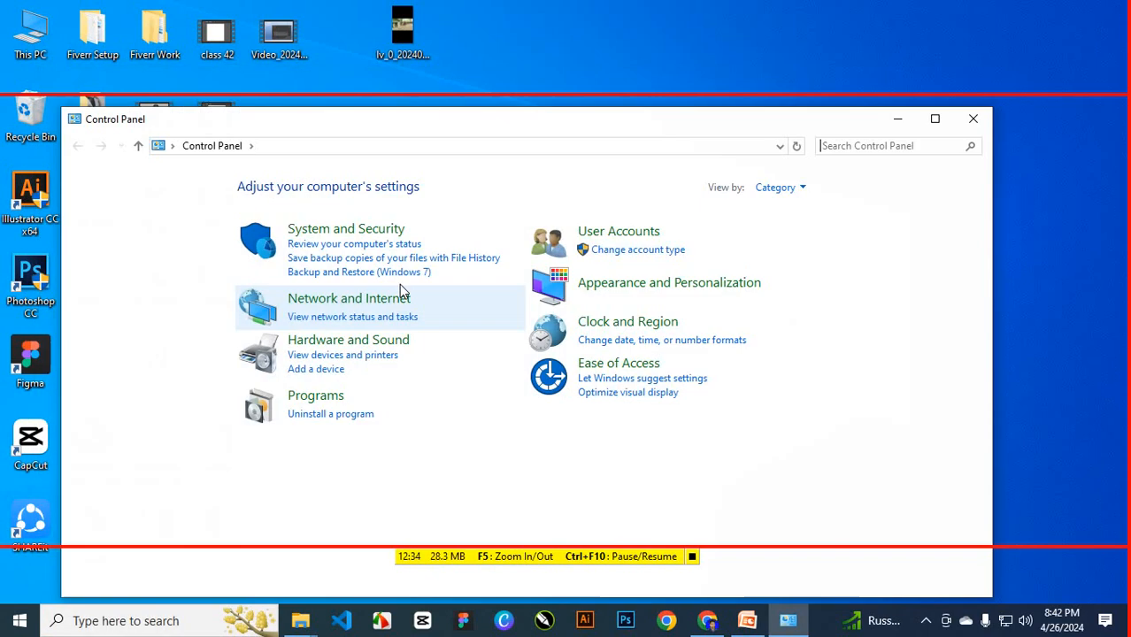
Show the Control Panel items as Large icons and find the Mouse item.
left_click(803, 191)
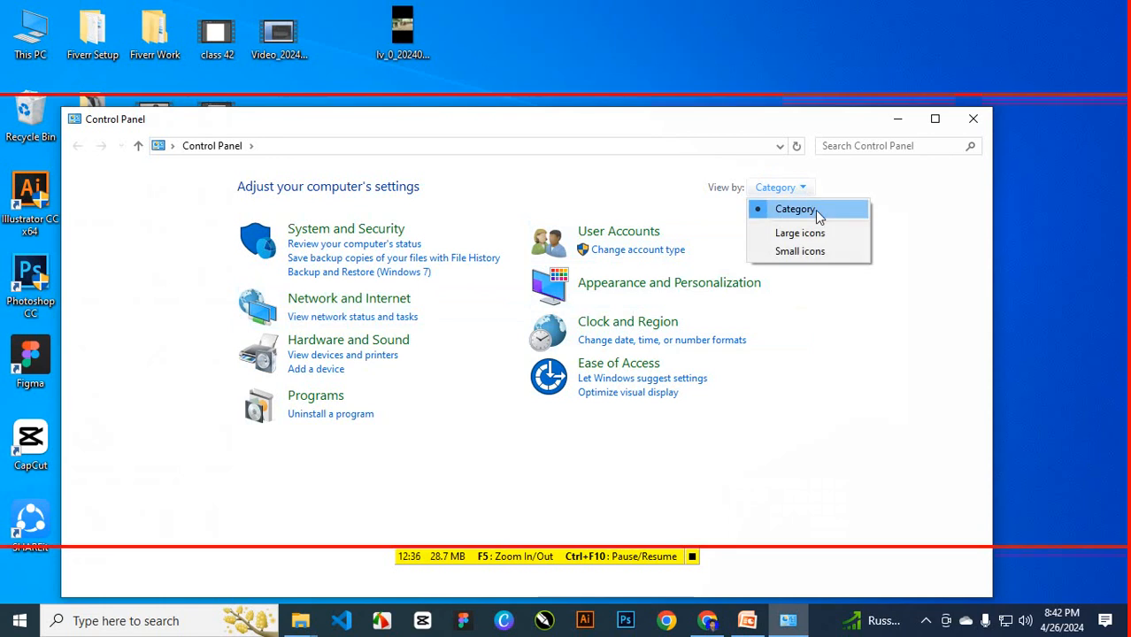
left_click(787, 233)
scroll(335, 332, "down", 1)
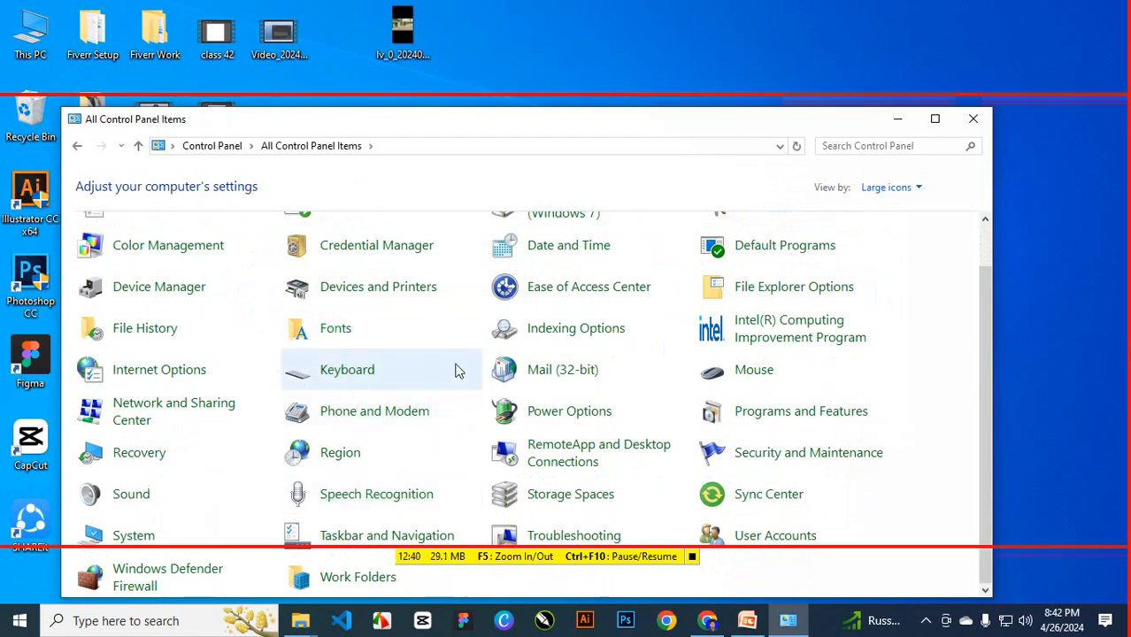
View the button settings in Mouse Properties, then close the dialog and Control Panel.
left_click(767, 376)
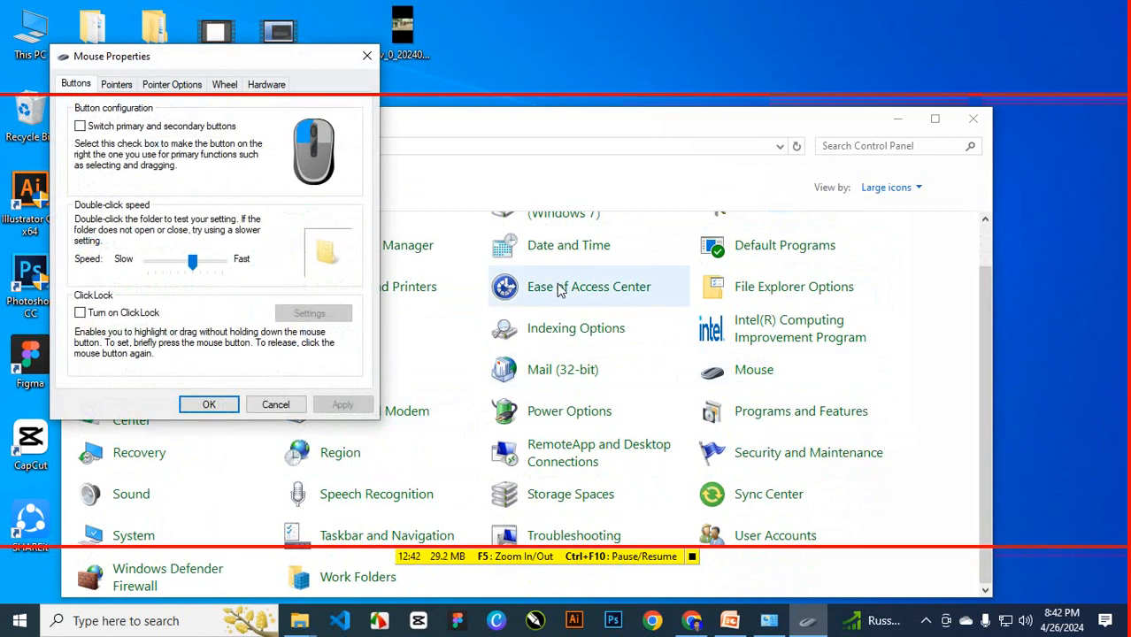
left_click_drag(225, 54, 752, 118)
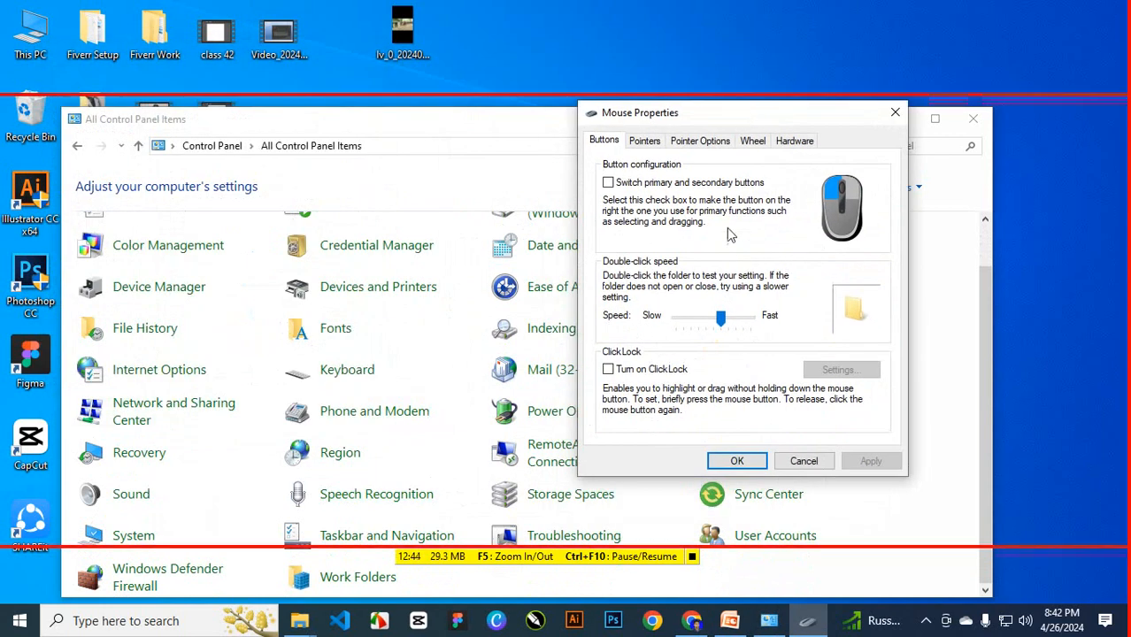
left_click(894, 112)
left_click(973, 118)
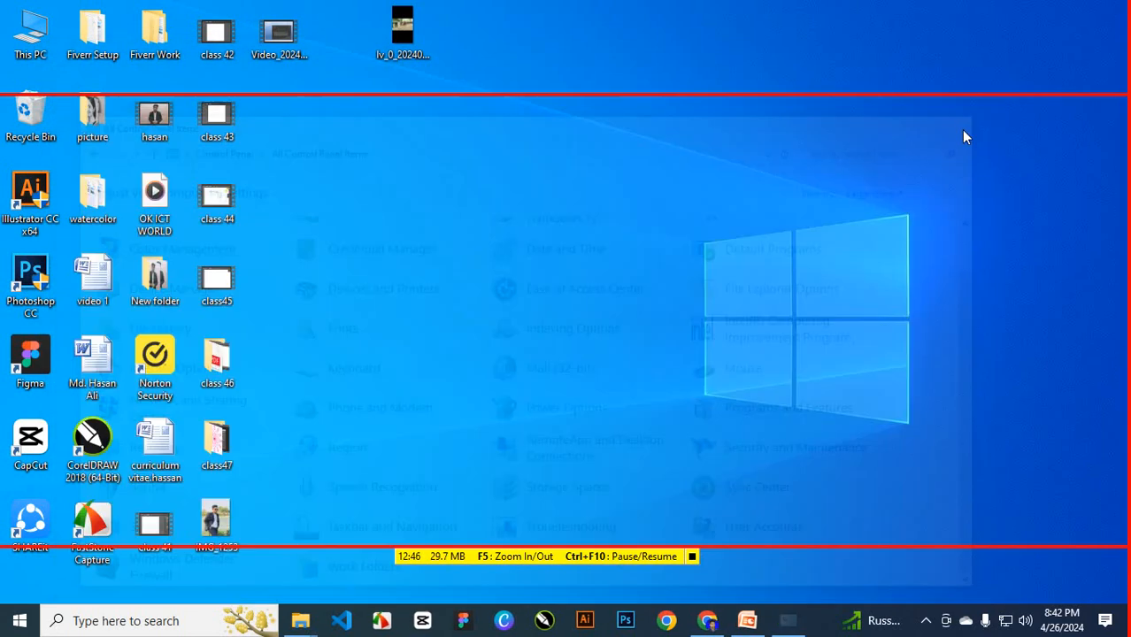
View the Themes, High contrast and Mouse pointer pages from the desktop's Personalize settings, and close Settings.
right_click(510, 191)
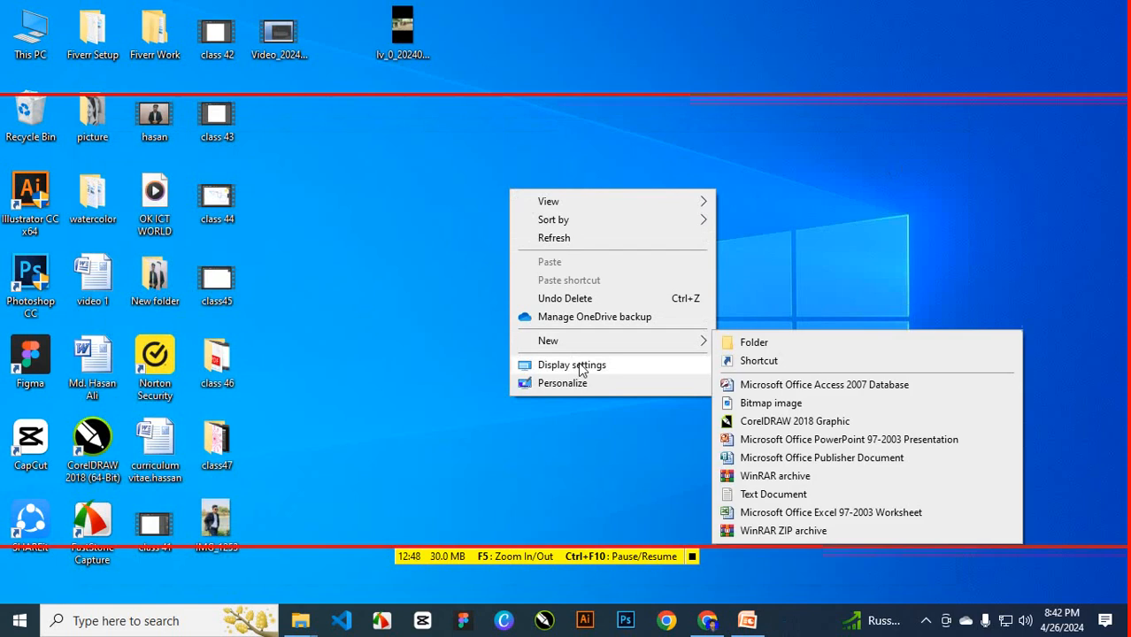
left_click(589, 384)
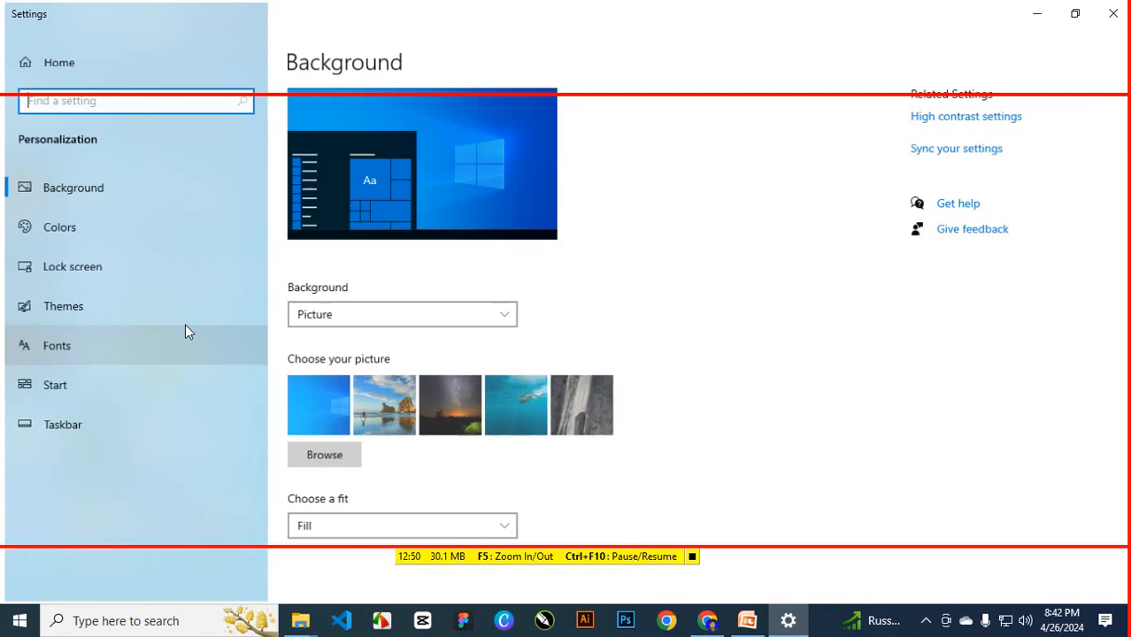
left_click(92, 312)
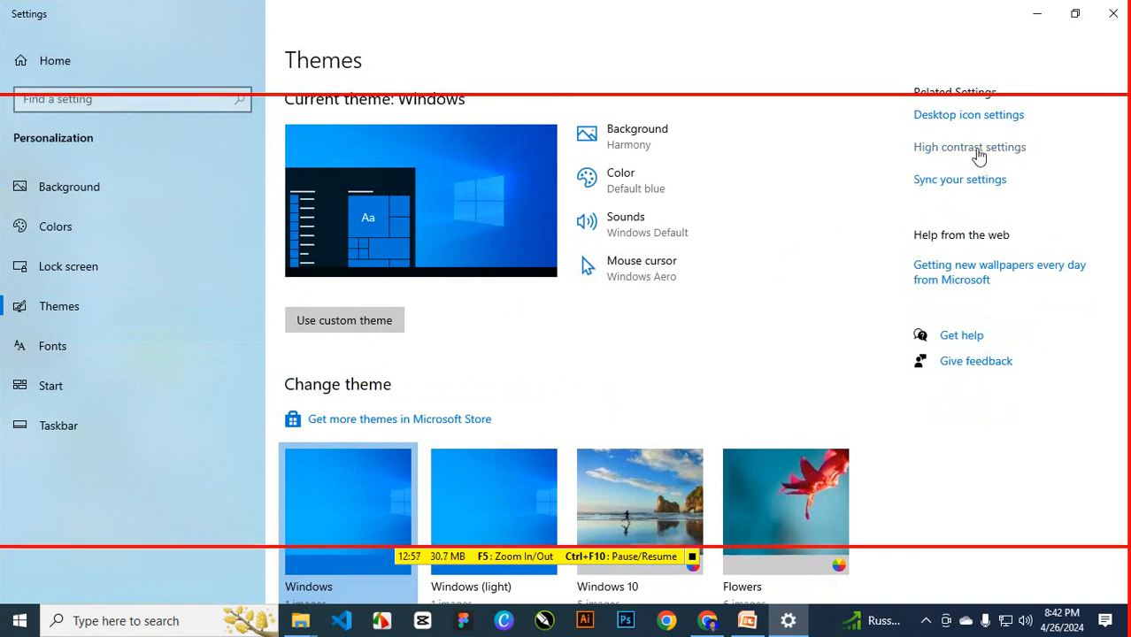
left_click(979, 156)
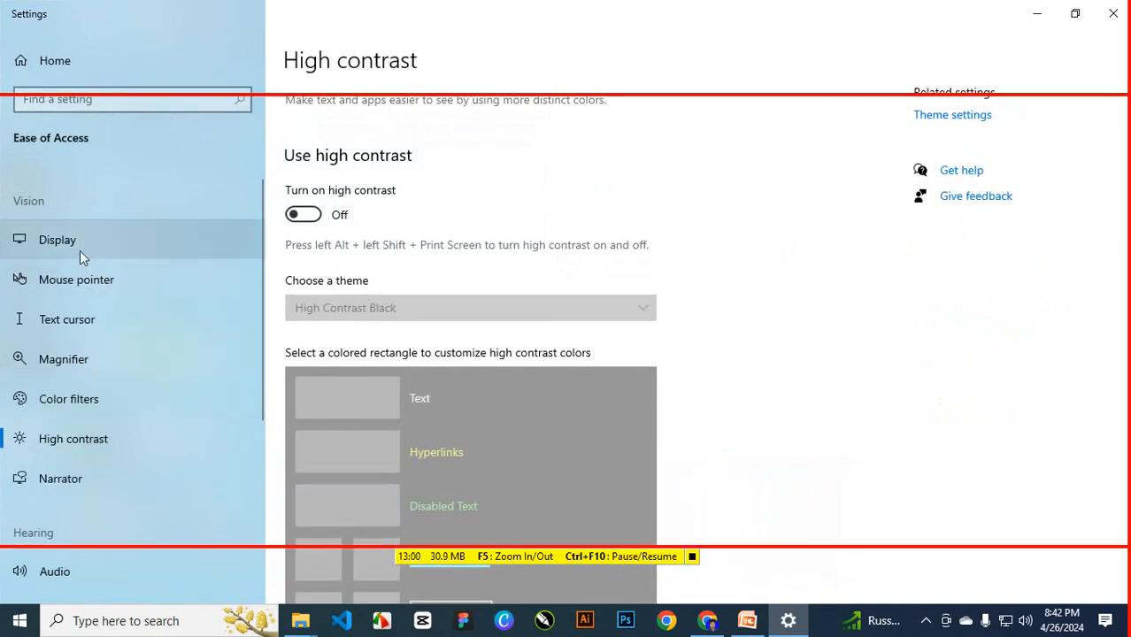
left_click(117, 287)
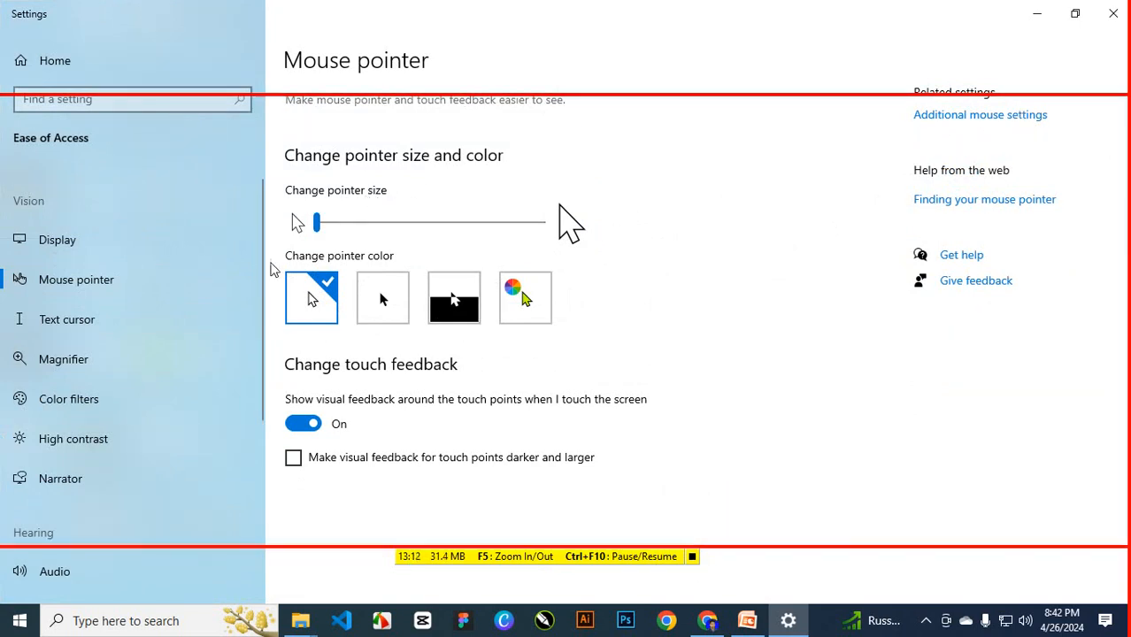
left_click(1111, 23)
Reopen the desktop's Personalize settings and go through High contrast settings to the Mouse pointer page.
right_click(481, 177)
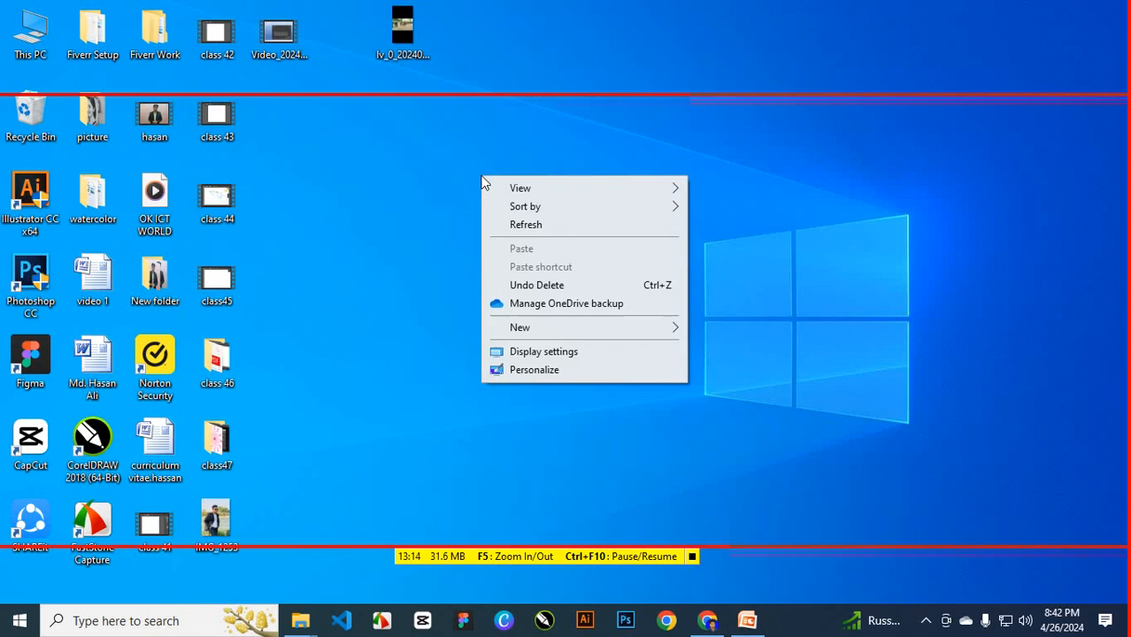
left_click(564, 370)
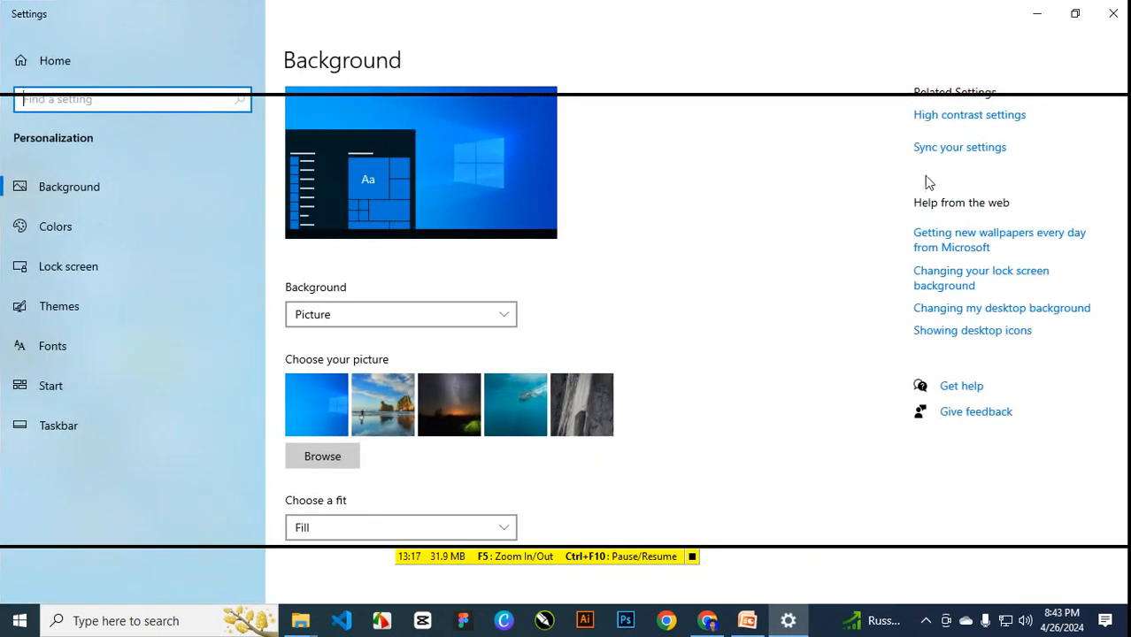
left_click(965, 116)
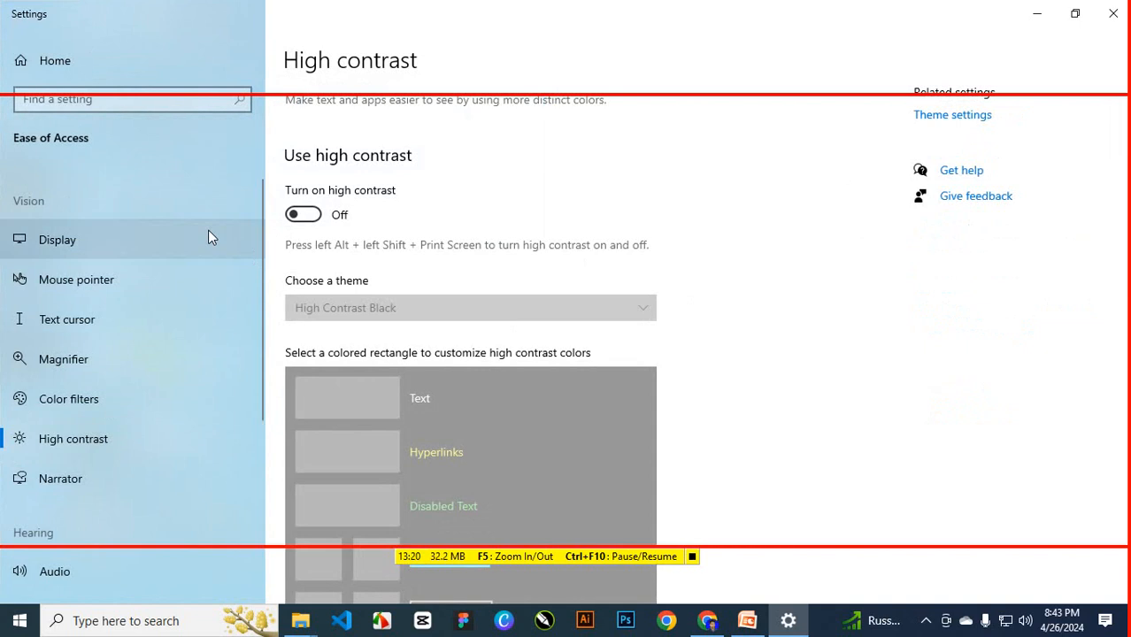
left_click(117, 282)
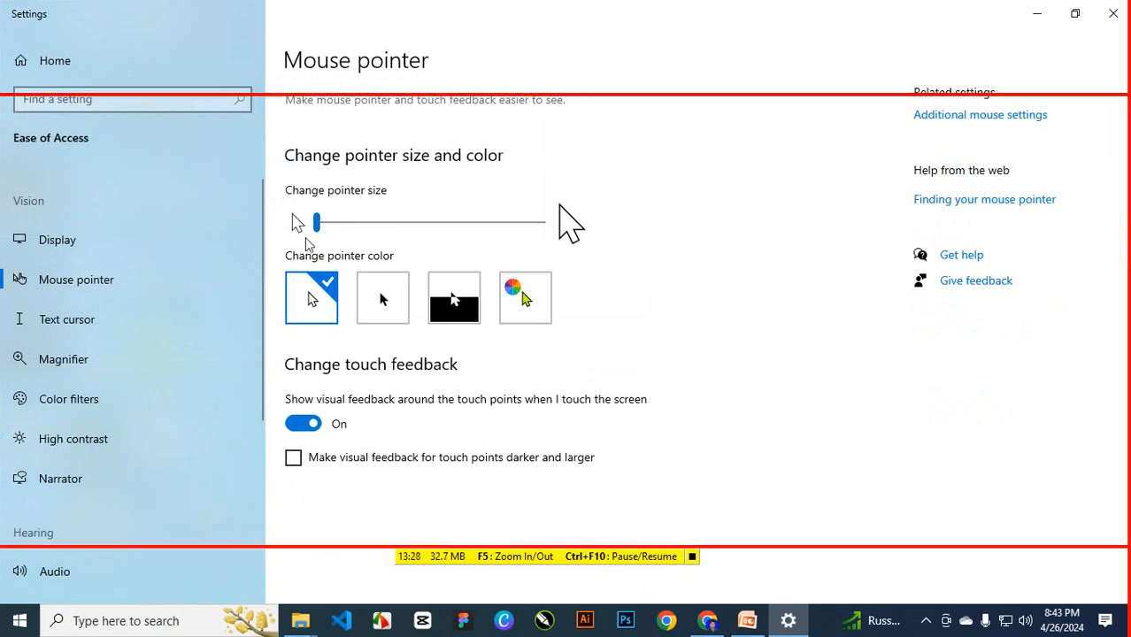
Try a nearly maximum pointer size, check it on the desktop, and return the size to the smallest.
left_click_drag(316, 222, 533, 230)
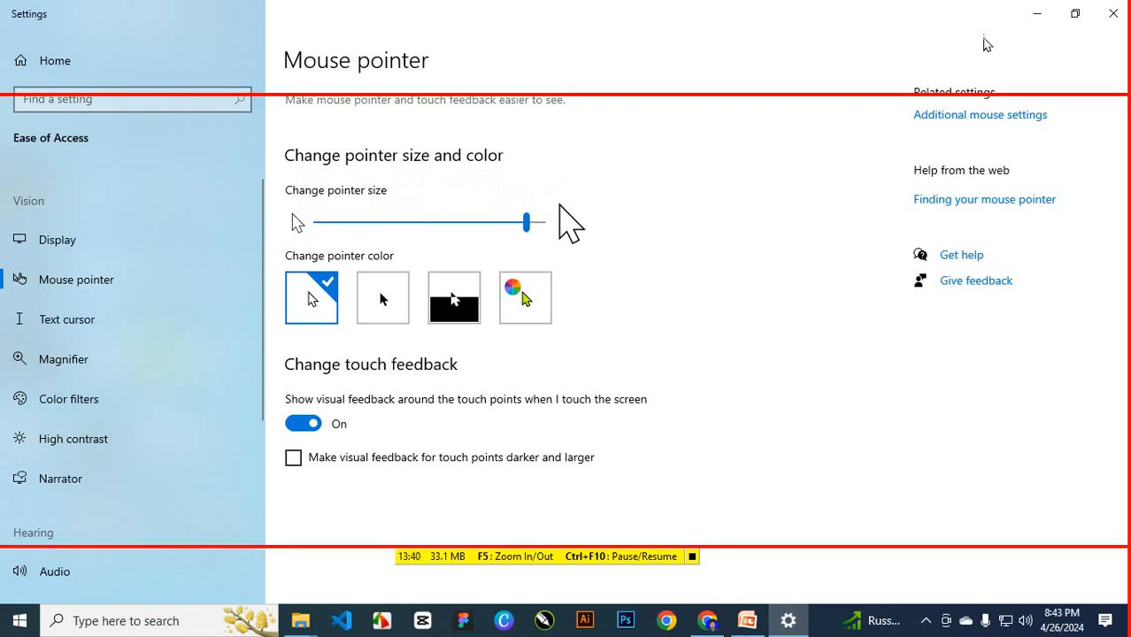
left_click(1034, 12)
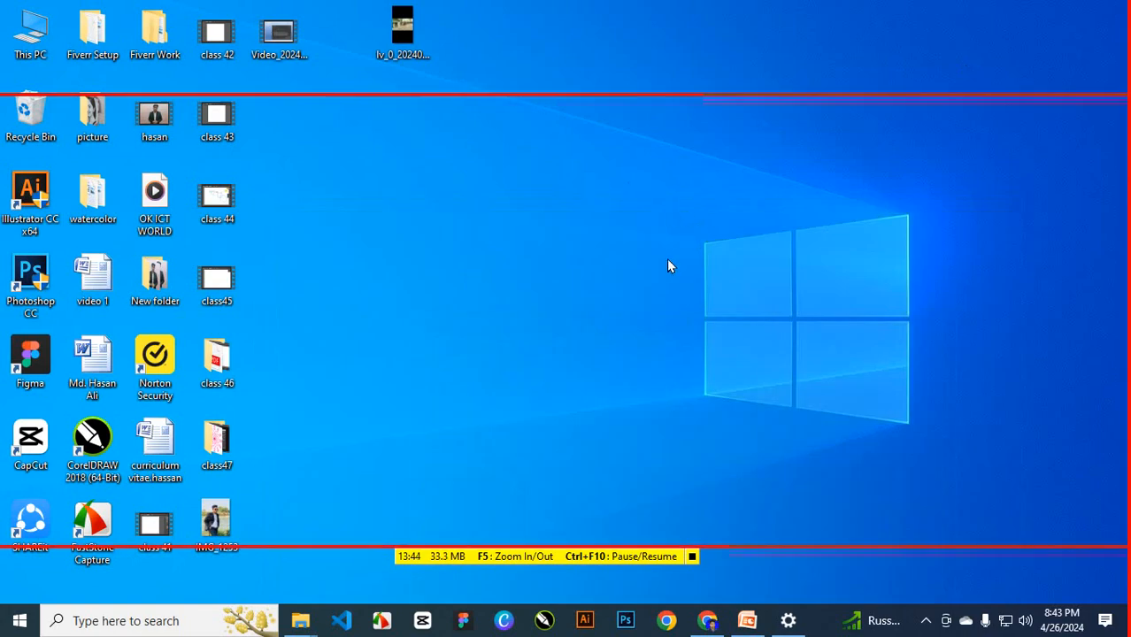
left_click(791, 622)
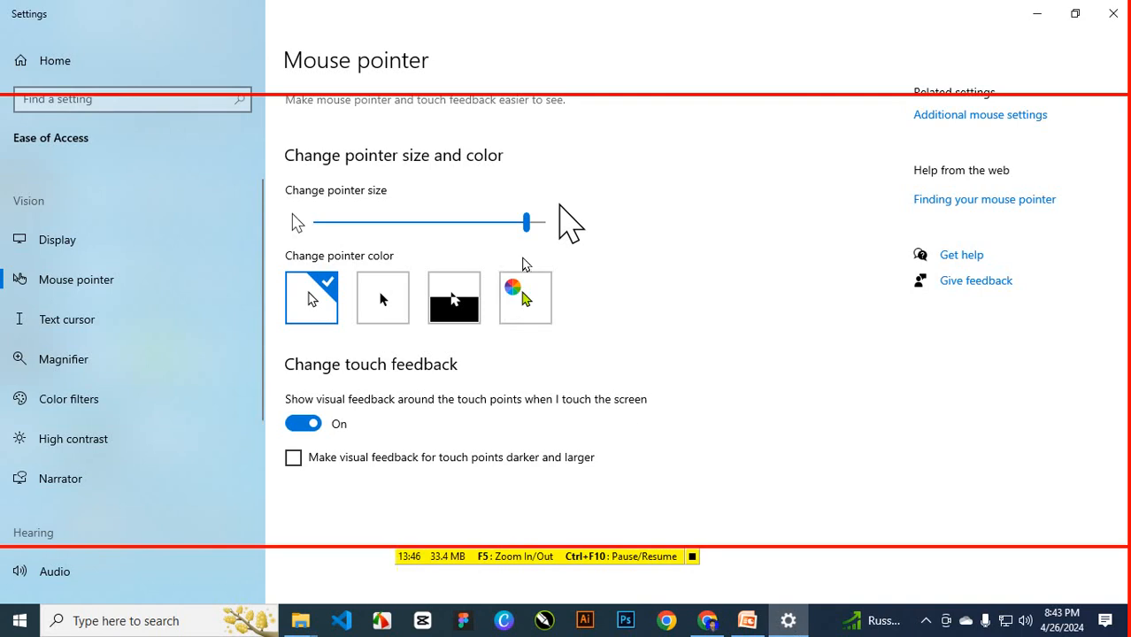
left_click_drag(528, 232, 296, 257)
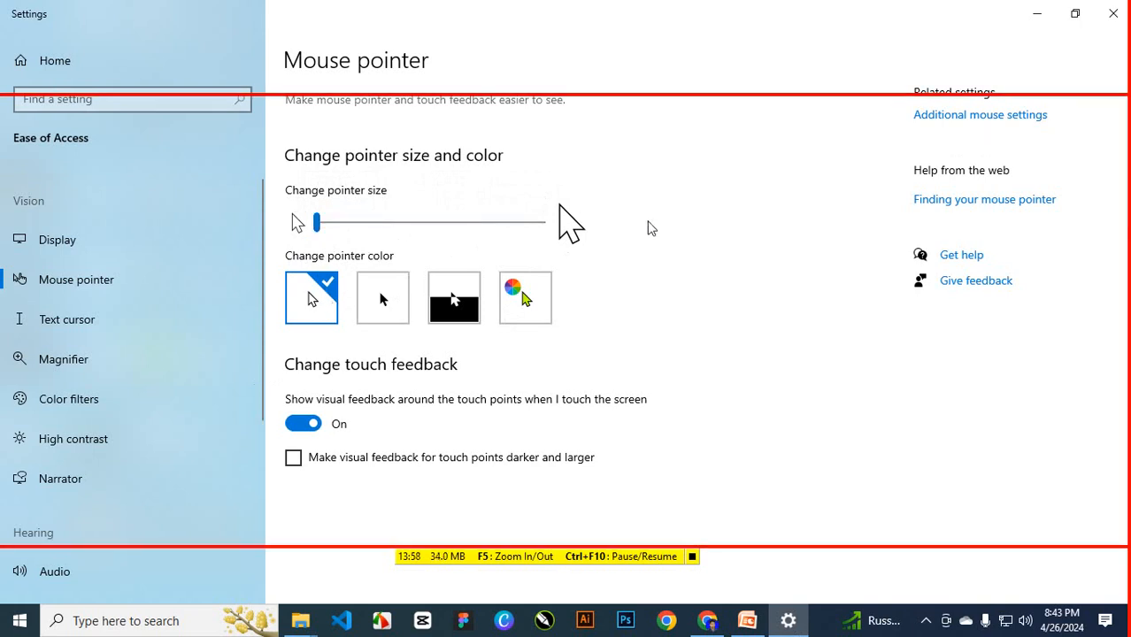
Try the black, white, inverted and custom pointer colors, including the suggested pink.
left_click(383, 299)
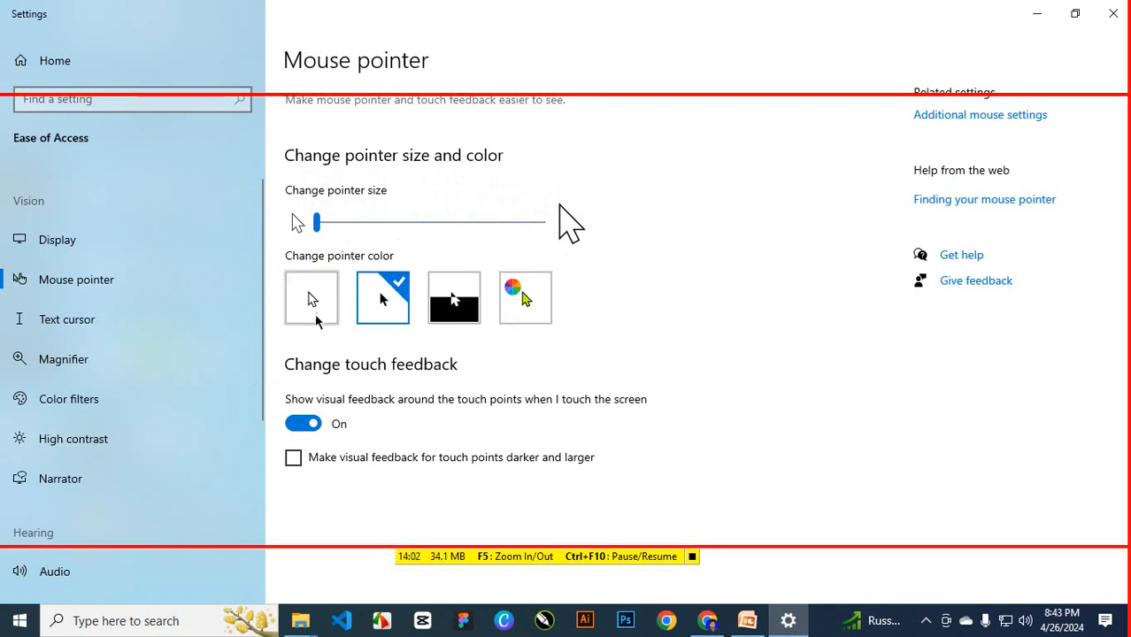
left_click(321, 309)
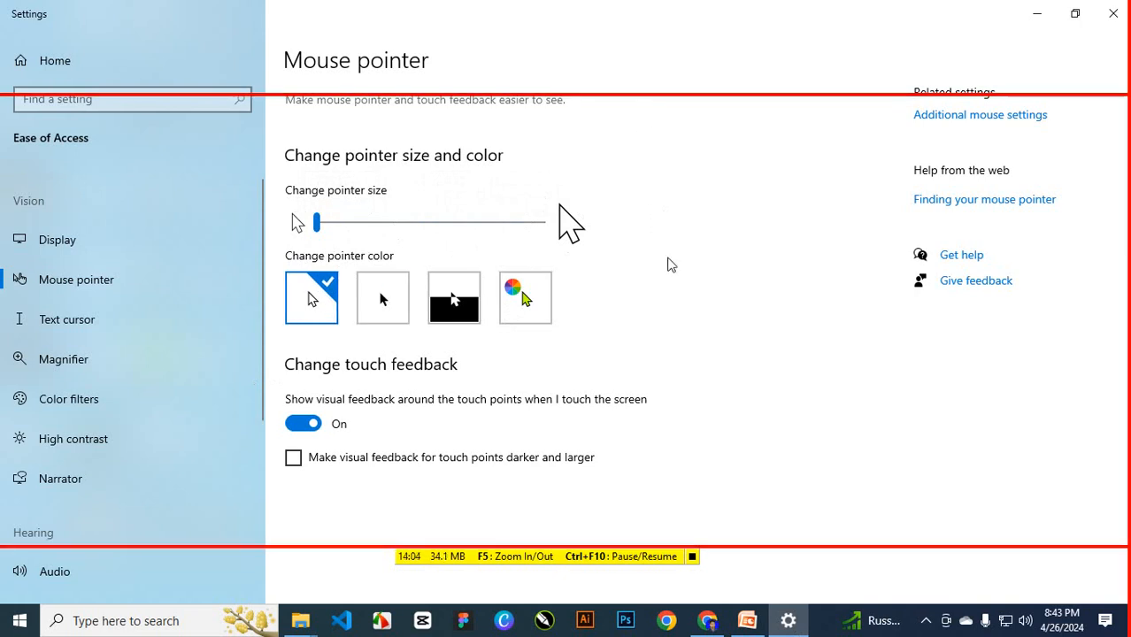
left_click(383, 315)
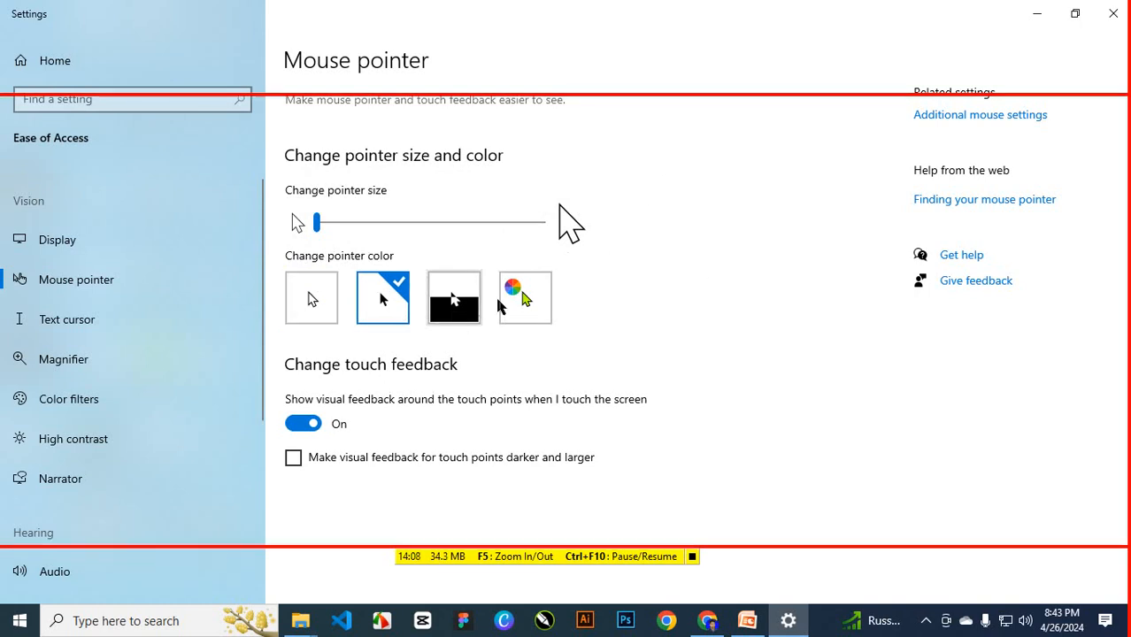
key("Right")
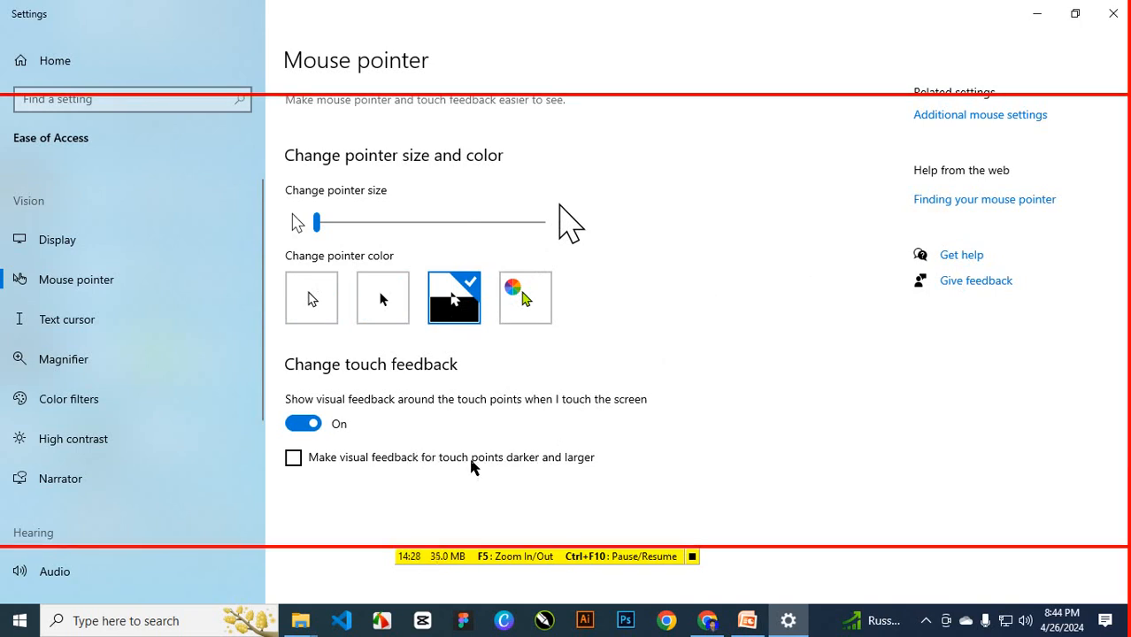
left_click(387, 302)
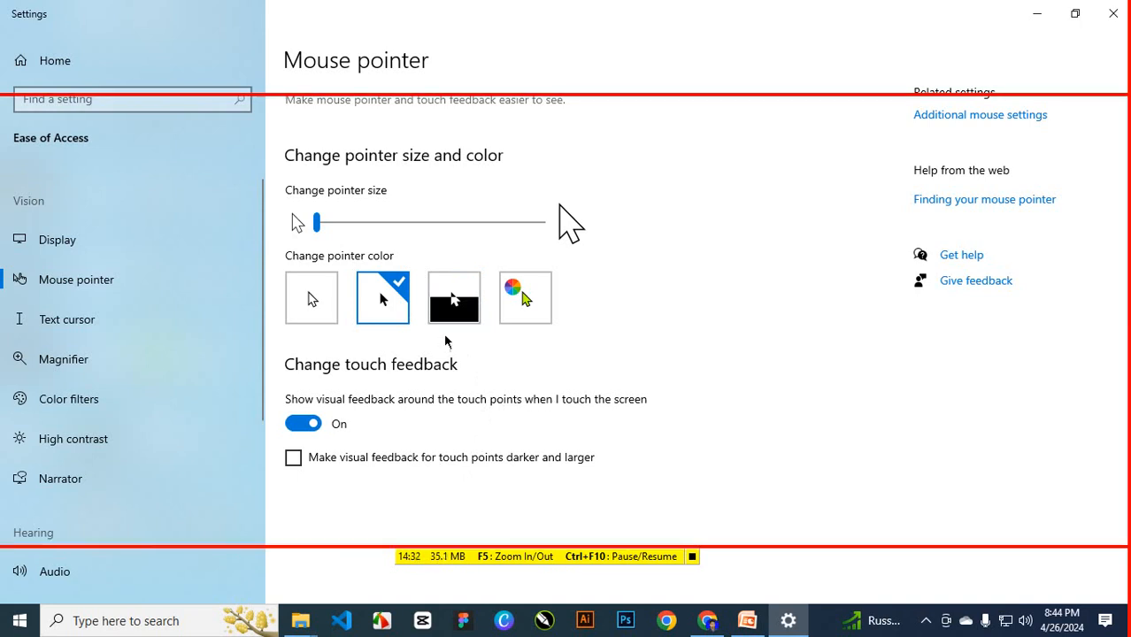
left_click(455, 303)
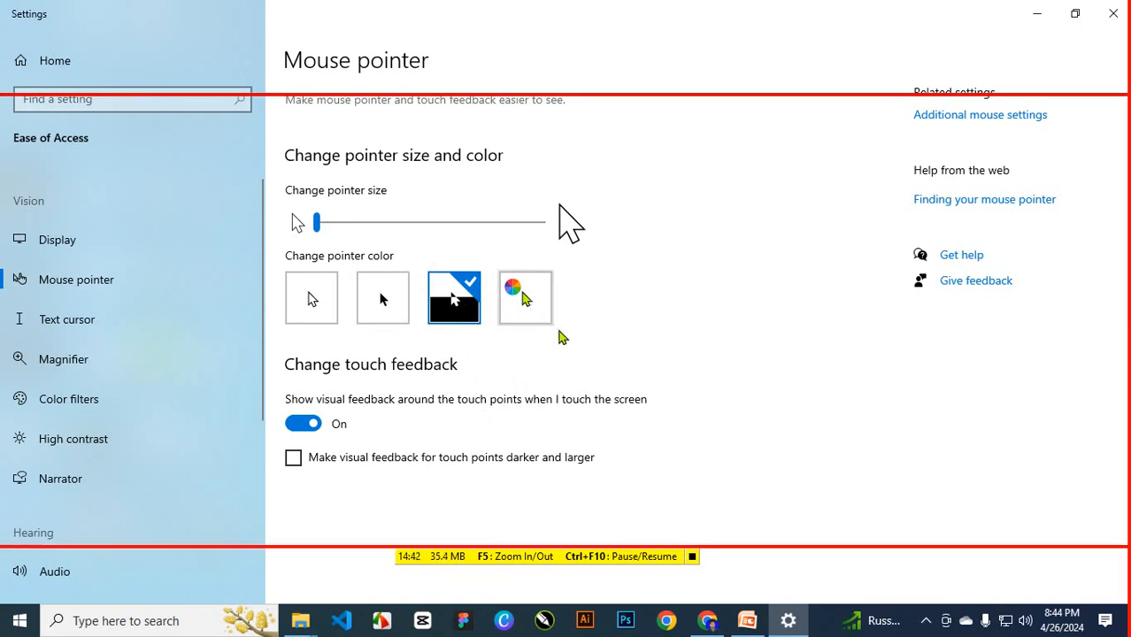
left_click(529, 309)
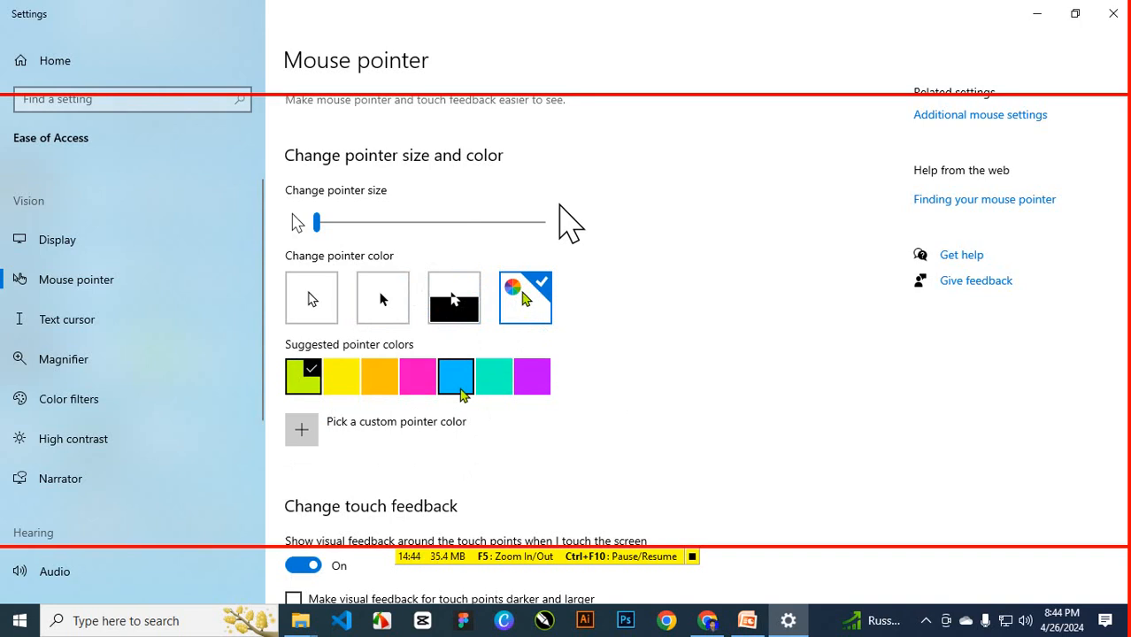
left_click(542, 381)
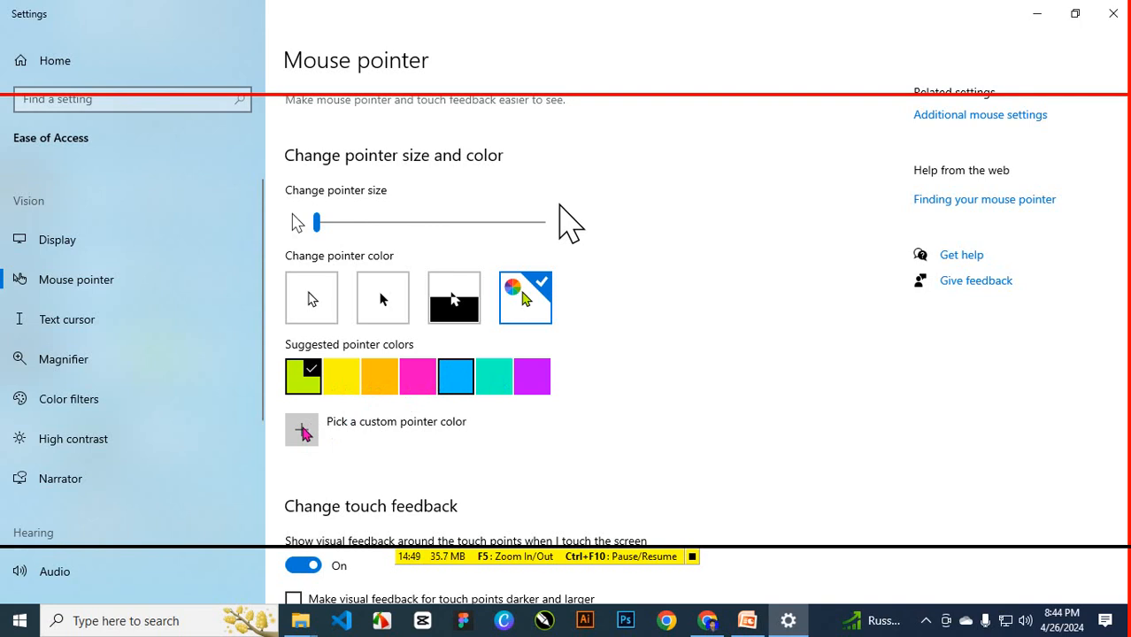
Try green, indigo and purple shades with different brightness as a custom pointer color, and cancel the color choice.
left_click(302, 429)
left_click(550, 261)
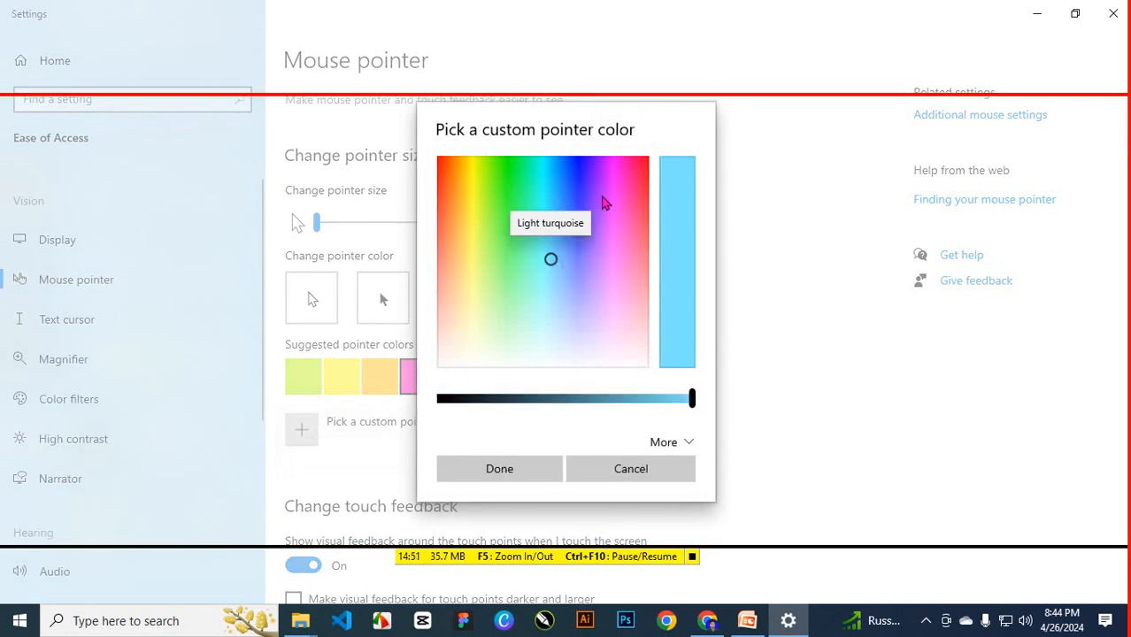
left_click(581, 214)
left_click(497, 194)
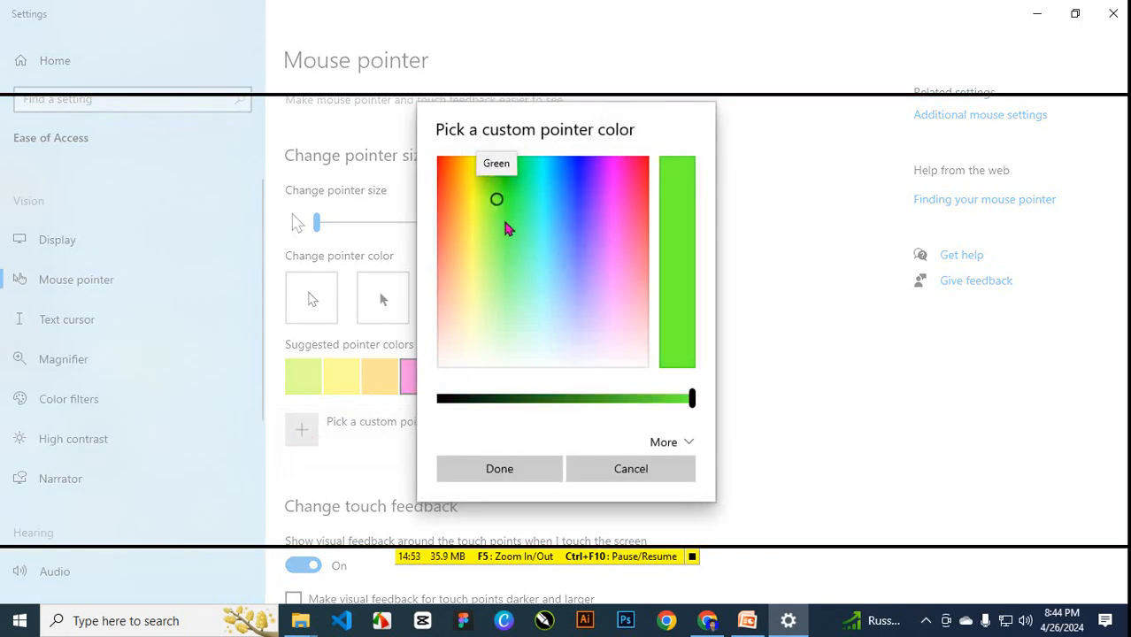
left_click(507, 331)
left_click(565, 338)
left_click_drag(646, 398, 598, 412)
left_click(572, 248)
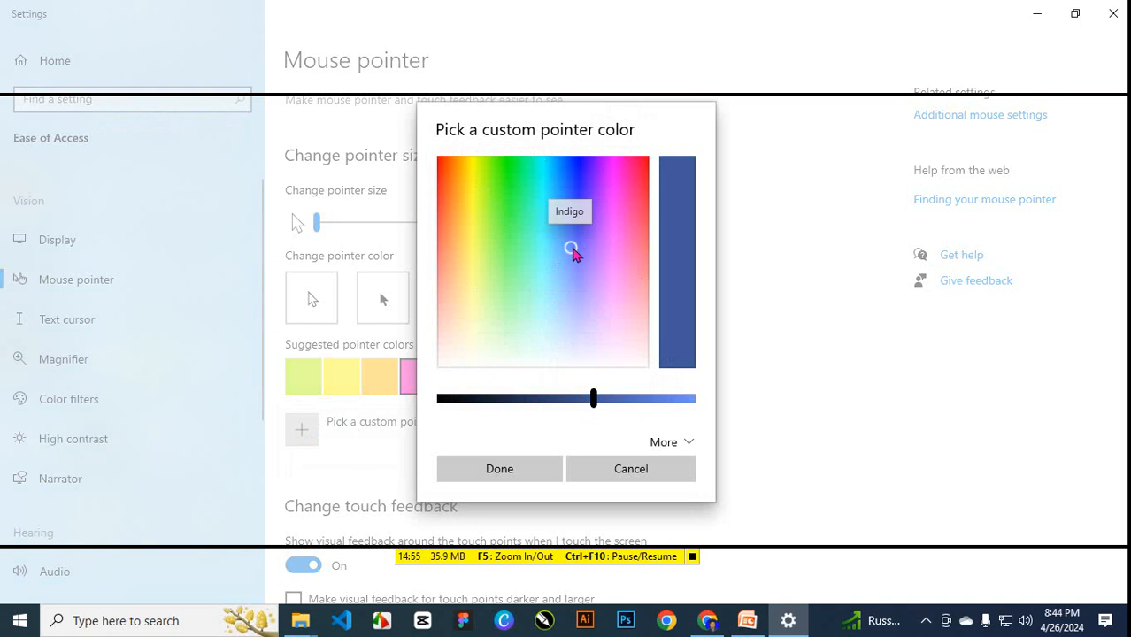
left_click(633, 244)
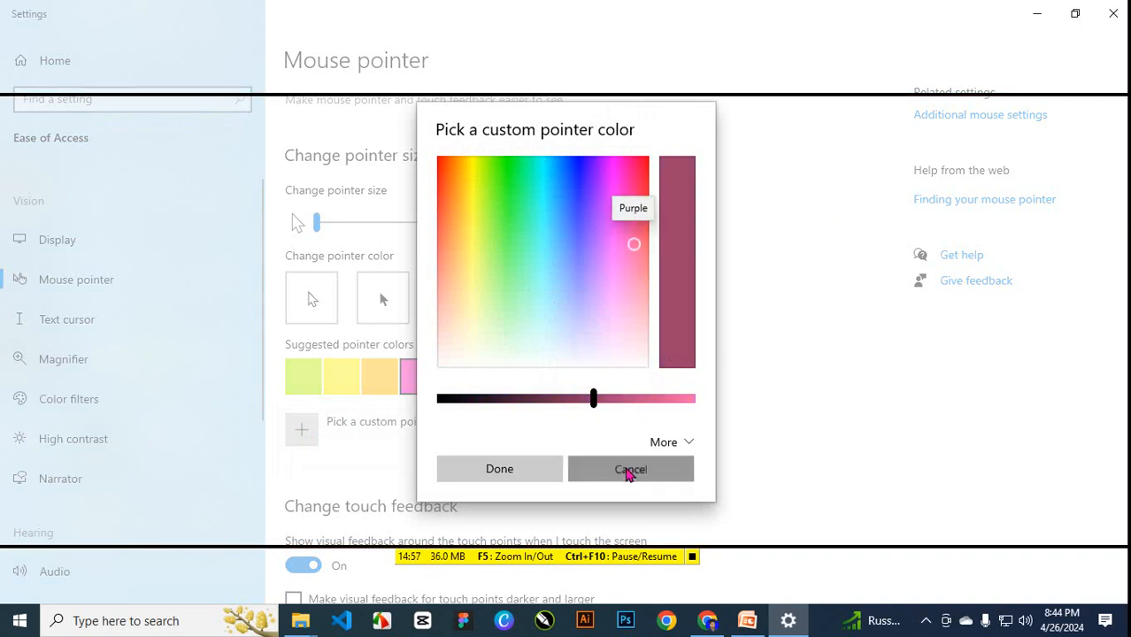
left_click(631, 468)
Restore the white pointer color, and turn the visual touch feedback off and back on.
left_click(311, 297)
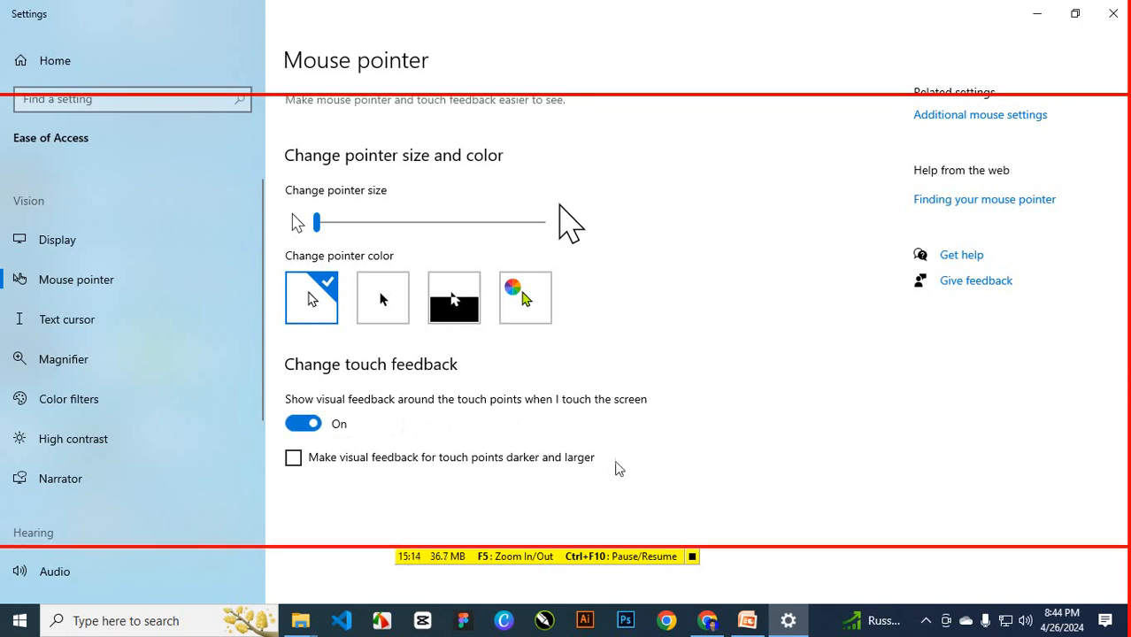
left_click(301, 424)
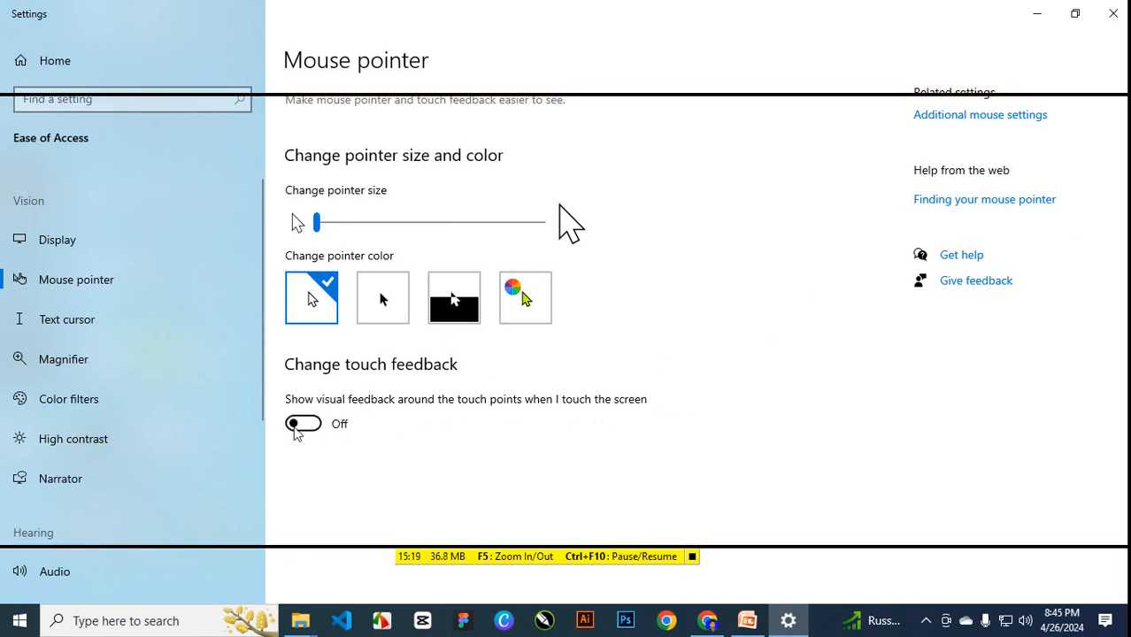
left_click(311, 426)
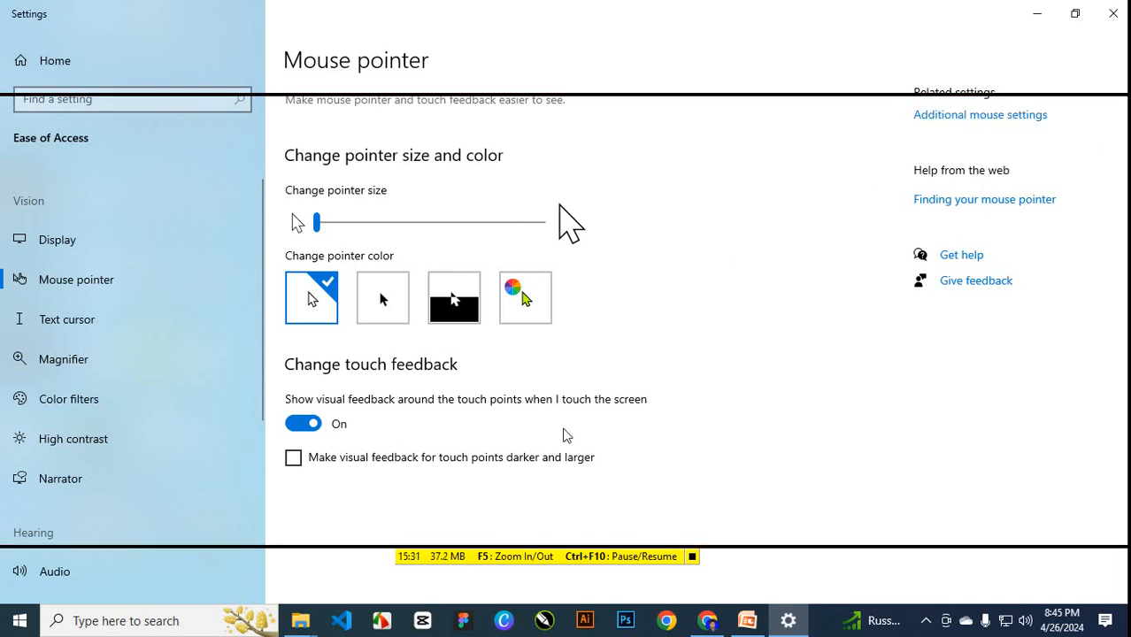
Open the additional mouse settings, try a cursor speed of 1 and a faster one, and set it slightly above the middle.
left_click(998, 117)
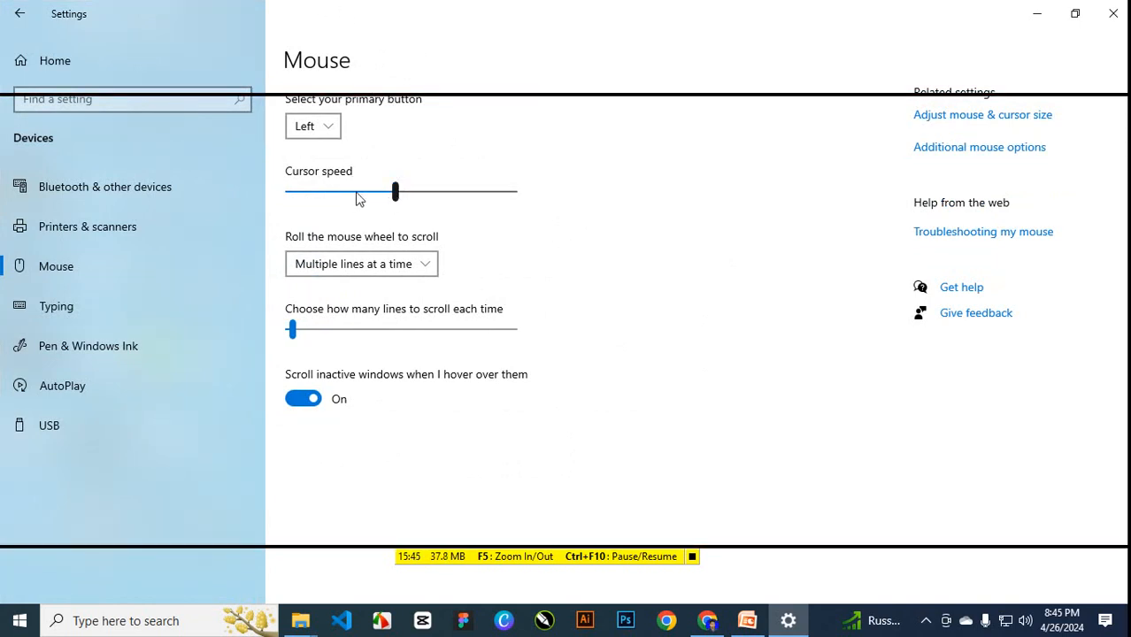
left_click_drag(395, 197, 305, 197)
left_click_drag(294, 200, 333, 200)
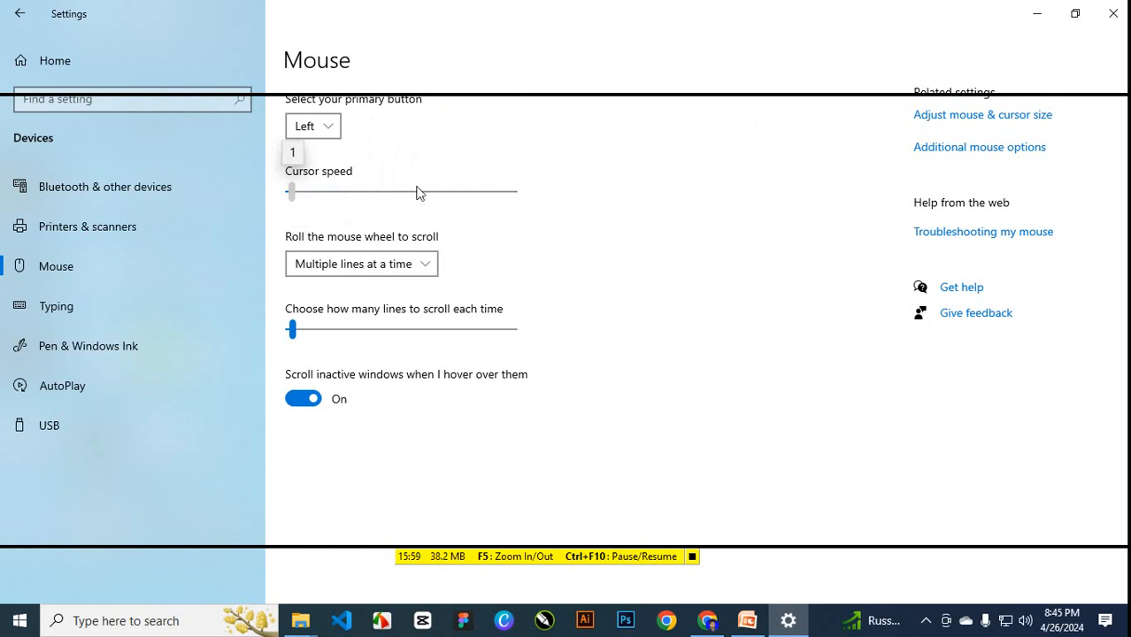
left_click_drag(419, 192, 434, 194)
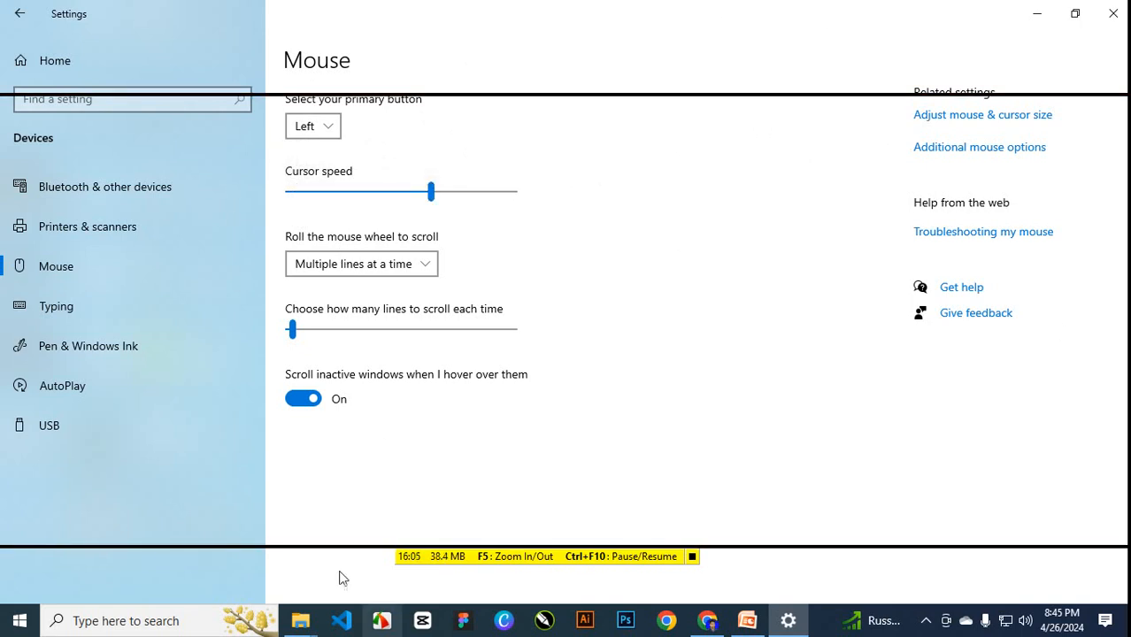
mouse_move(429, 195)
left_mouse_down()
mouse_move(395, 194)
mouse_move(407, 195)
left_mouse_up()
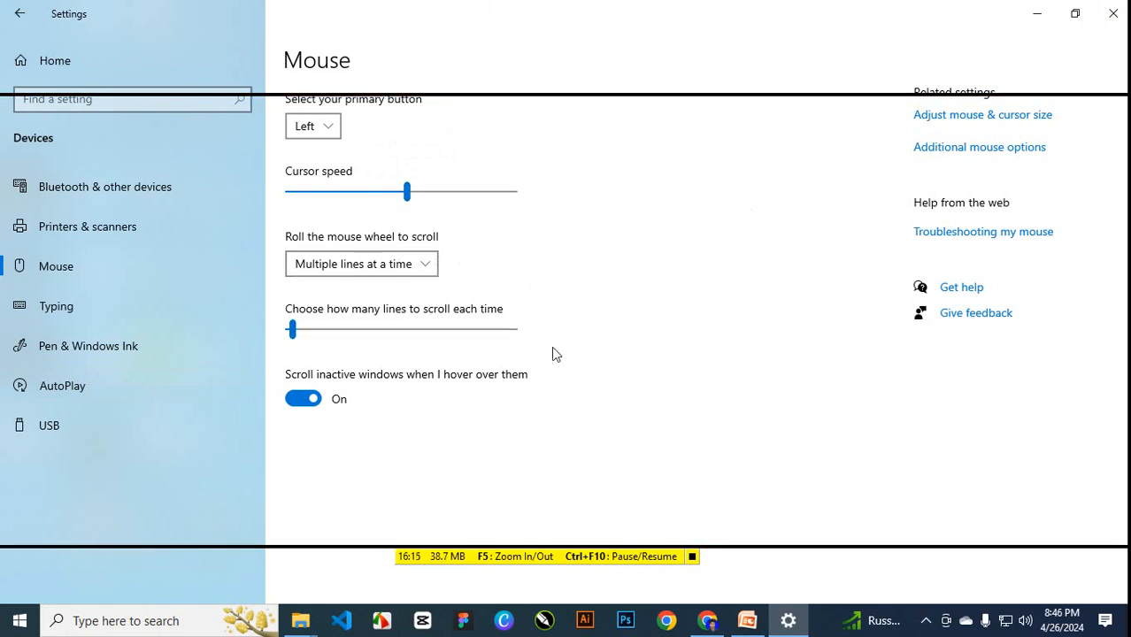
Set the primary mouse button to Right and back to Left, and keep wheel scrolling at Multiple lines at a time.
left_click(328, 129)
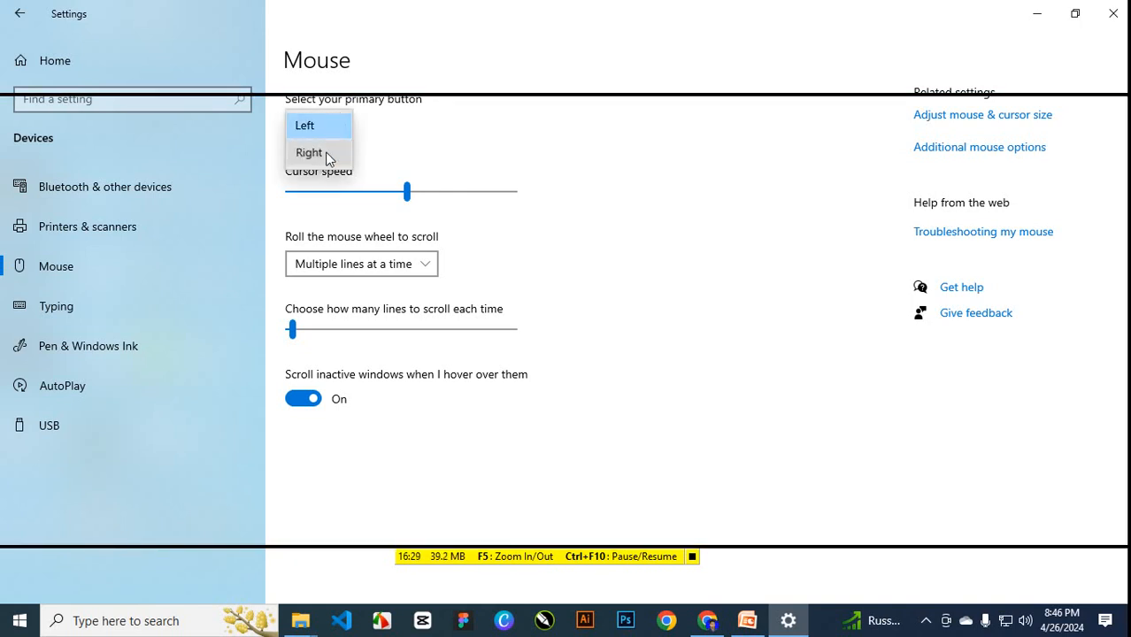
left_click(327, 155)
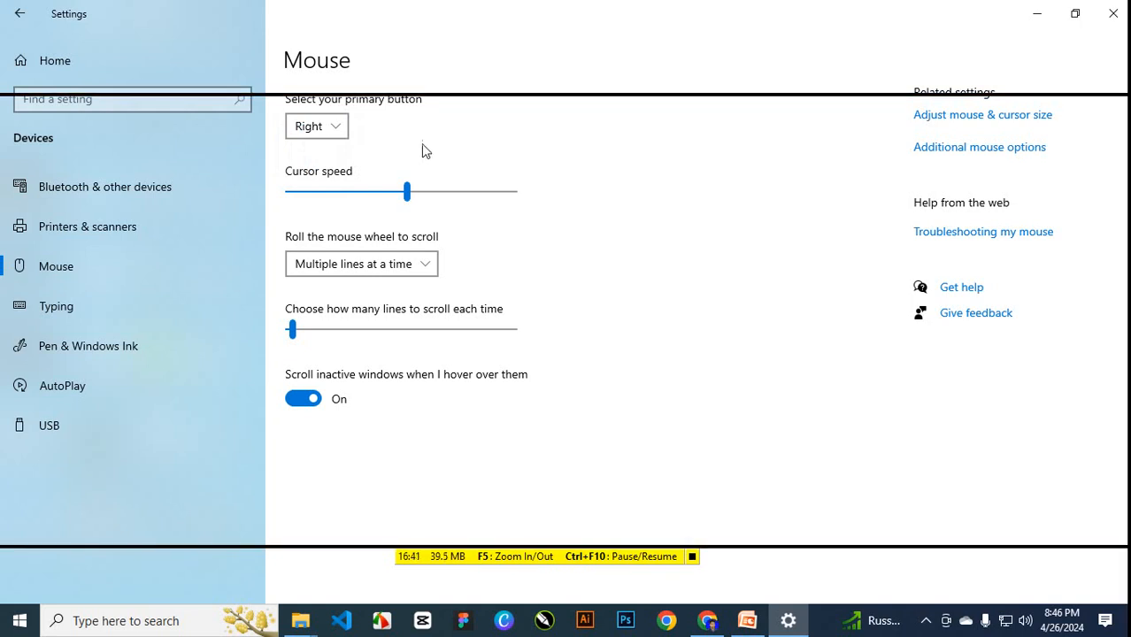
left_click(335, 133)
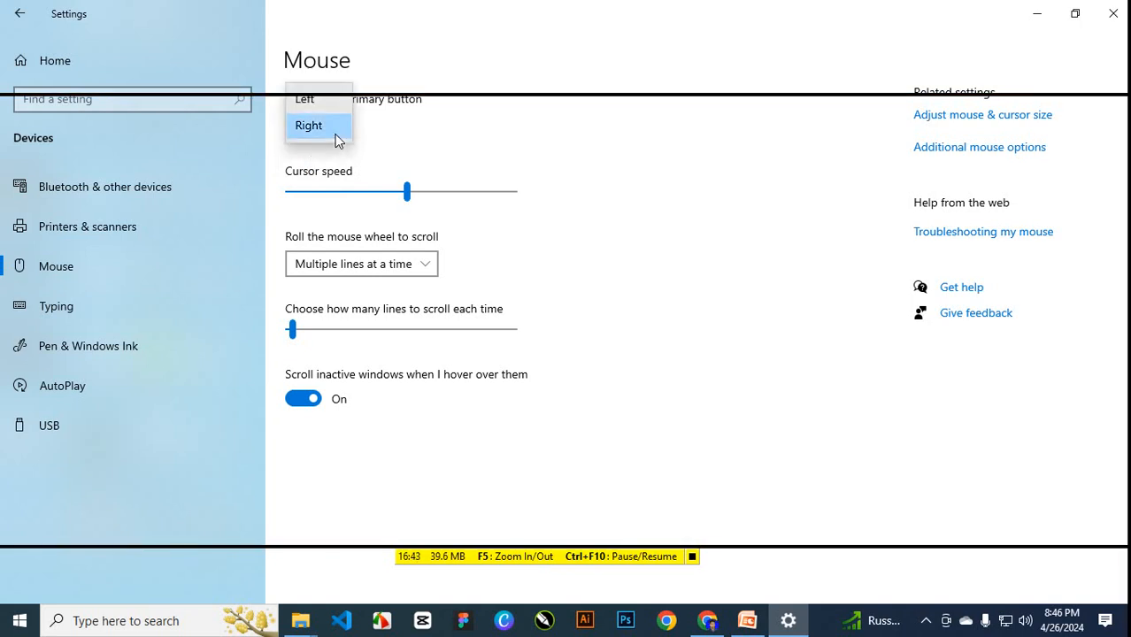
left_click(331, 103)
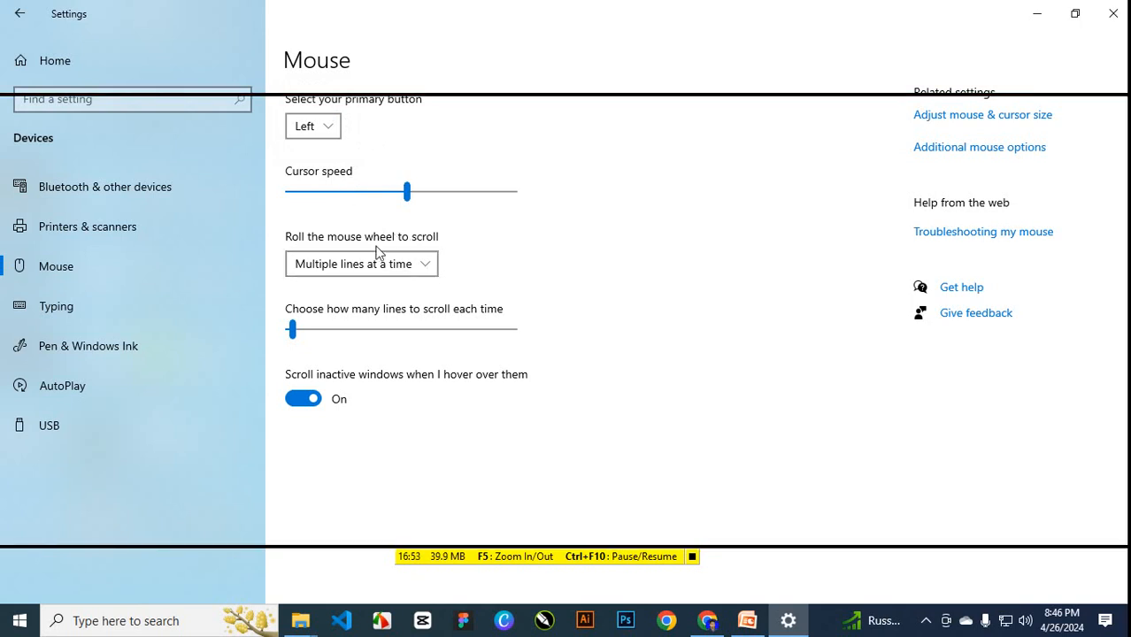
left_click(398, 264)
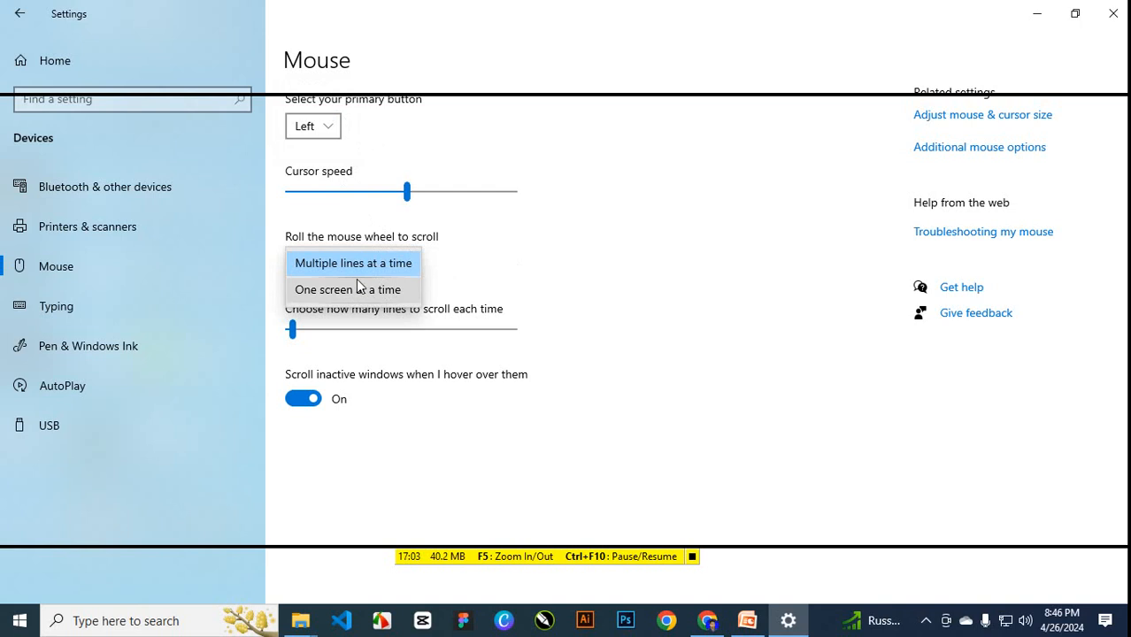
left_click(379, 266)
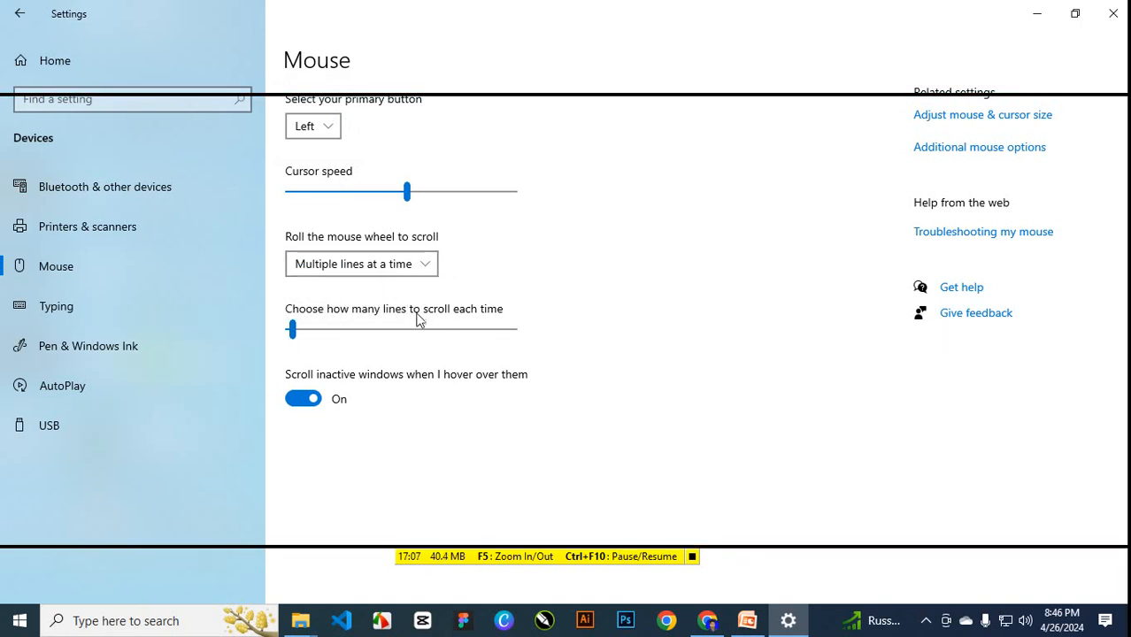
Set the number of lines to scroll each time to the minimum and test wheel scrolling in the Start menu's app list.
mouse_move(295, 329)
left_mouse_down()
mouse_move(507, 328)
mouse_move(277, 341)
left_mouse_up()
left_click(19, 620)
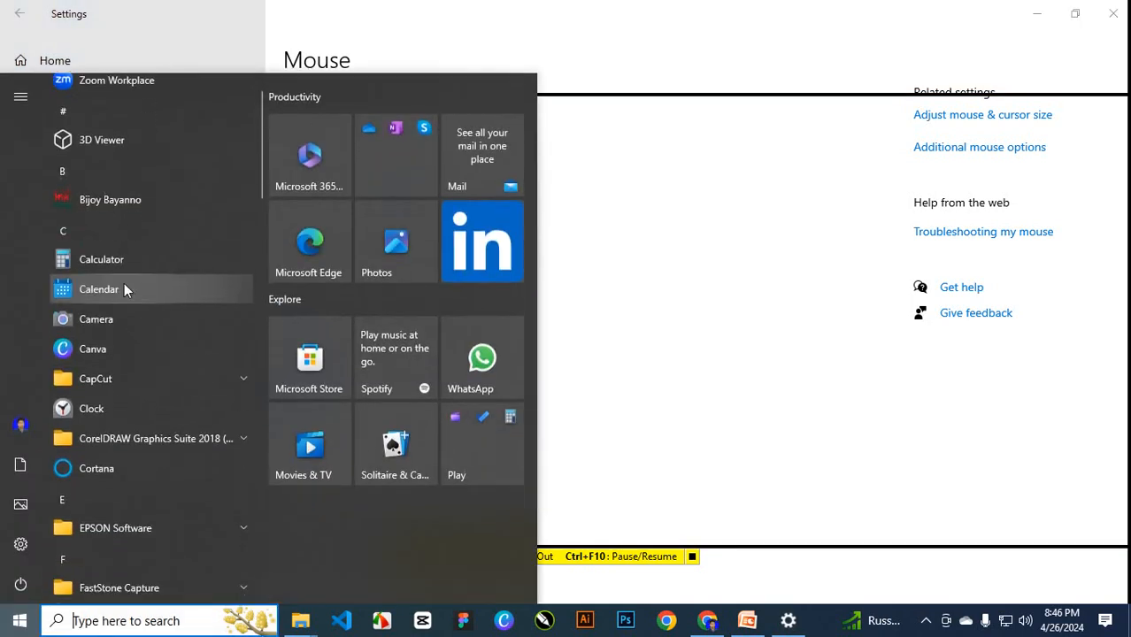
scroll(127, 296, "down", 4)
scroll(128, 298, "up", 2)
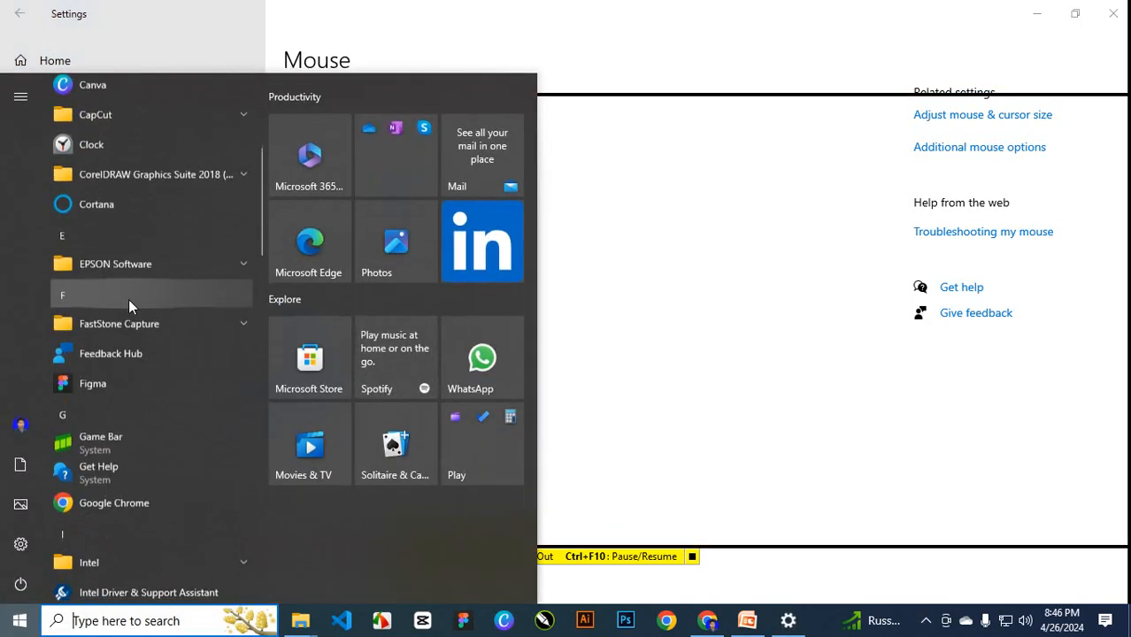
left_click(772, 252)
Set the number of lines to scroll each time to the maximum and test it in the Start menu's app list.
left_click_drag(298, 331, 704, 349)
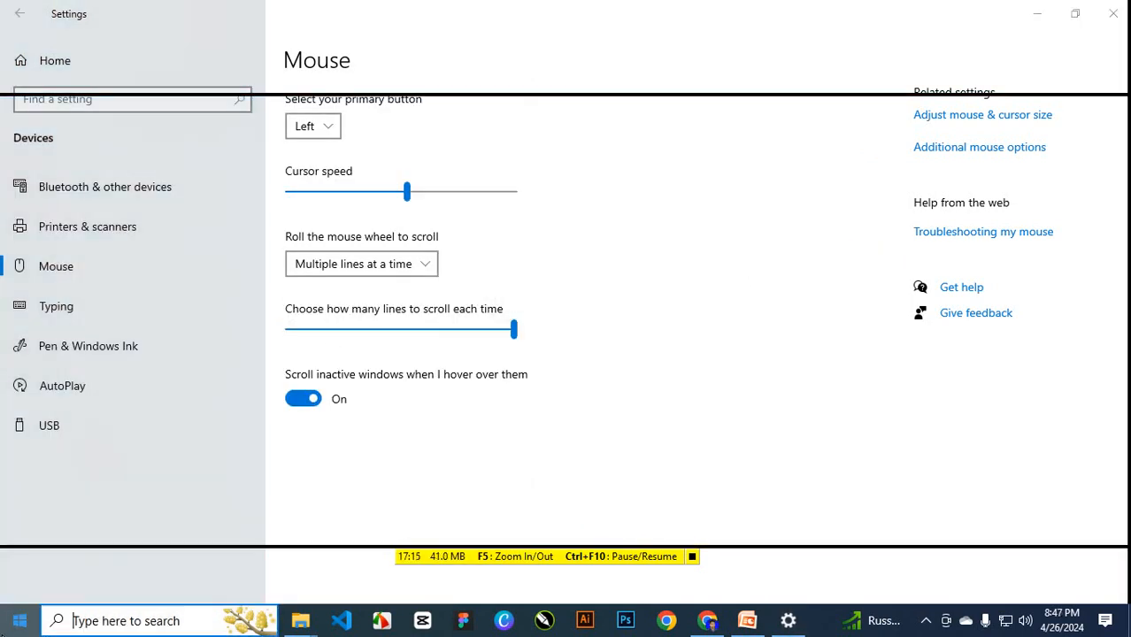
left_click(19, 621)
scroll(95, 320, "down", 2)
scroll(95, 324, "up", 2)
scroll(96, 328, "down", 2)
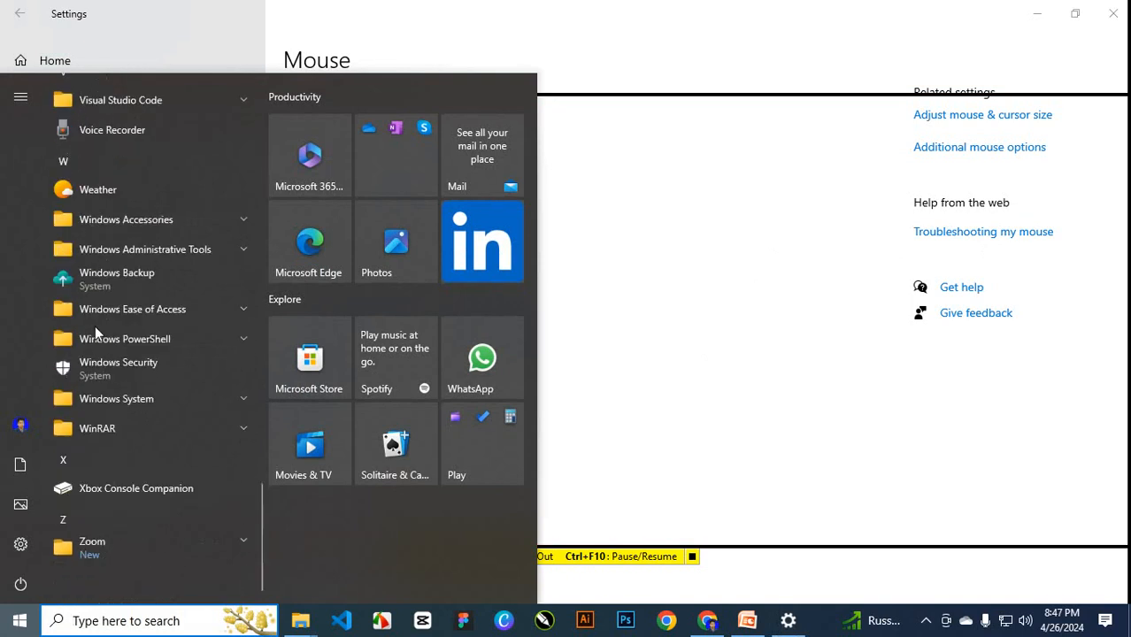
scroll(93, 328, "up", 3)
left_click(656, 312)
Reduce the lines to scroll each time to roughly a fifth of the range and test scrolling in the Start menu.
left_click_drag(513, 329, 337, 329)
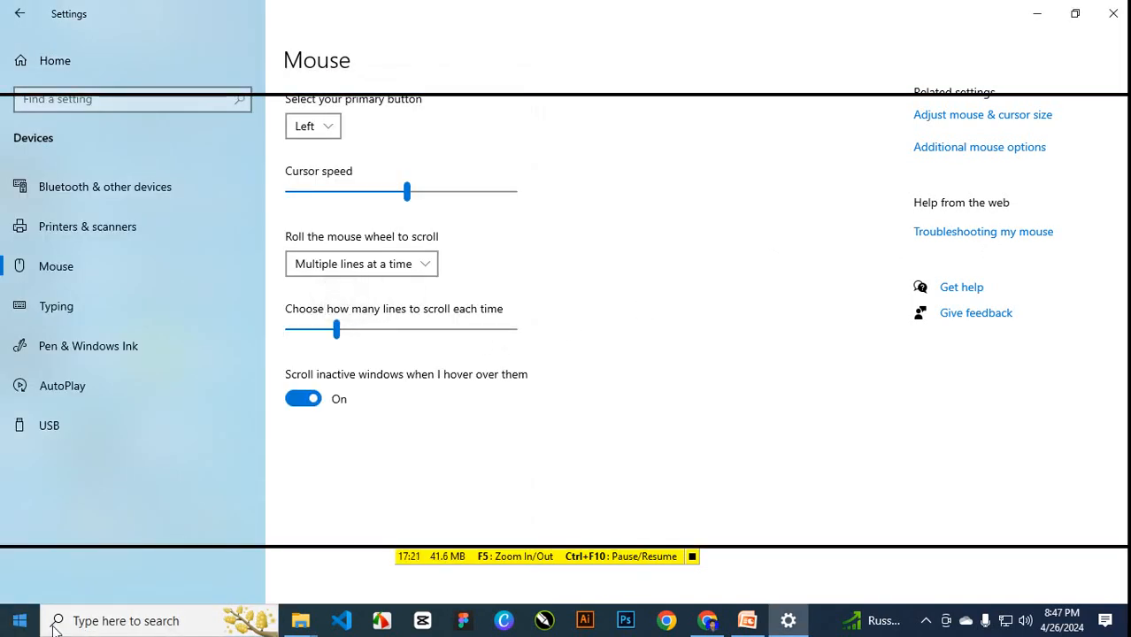
left_click(20, 620)
scroll(61, 428, "down", 2)
scroll(61, 431, "up", 1)
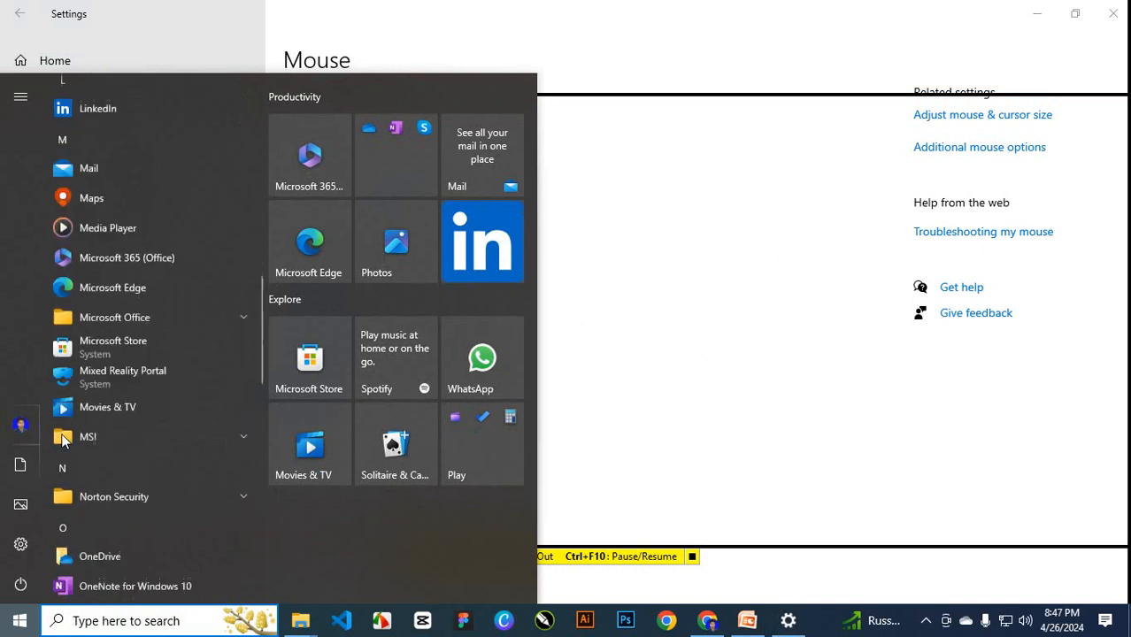
scroll(62, 435, "up", 1)
left_click(575, 329)
Set the number of lines to scroll each time to 15 and try it in the Start menu's app list.
left_click_drag(338, 331, 320, 329)
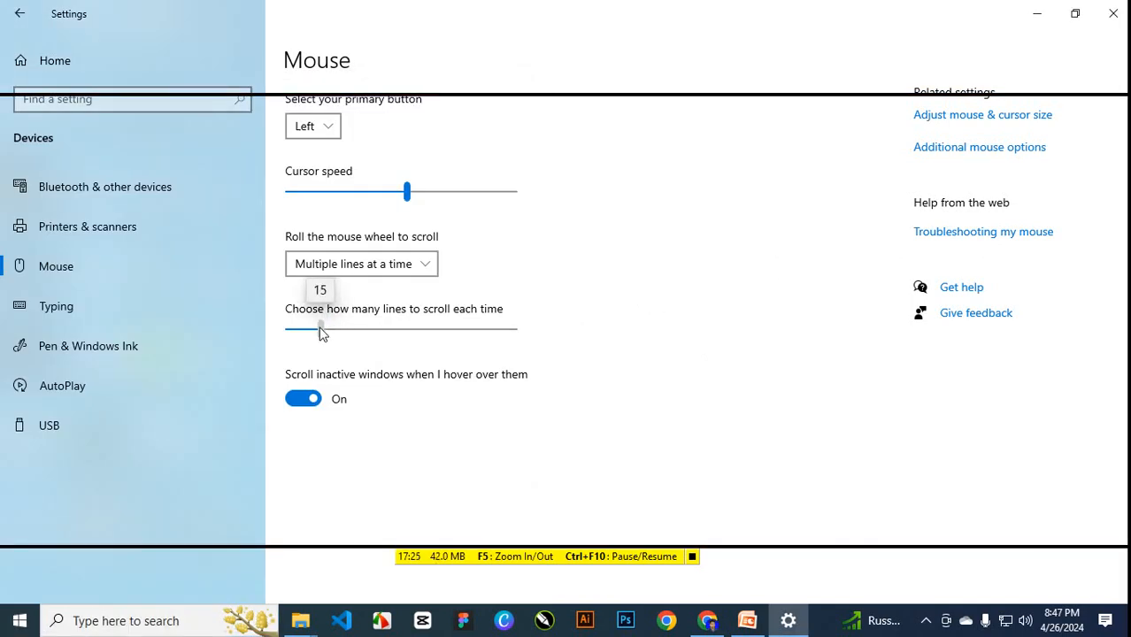
left_click(20, 621)
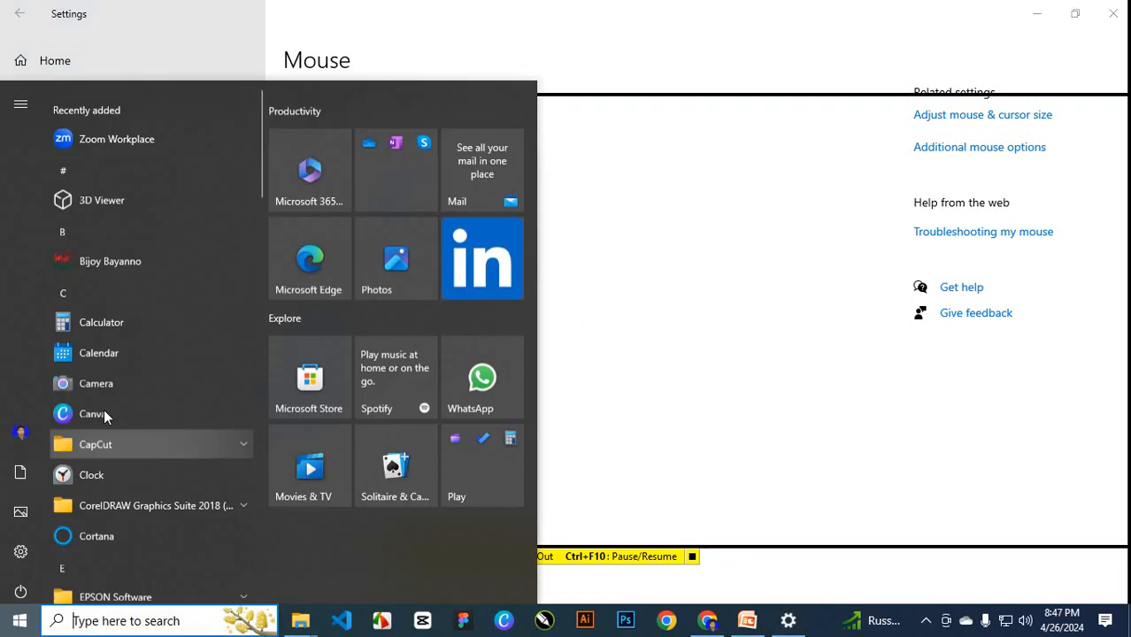
scroll(155, 292, "down", 5)
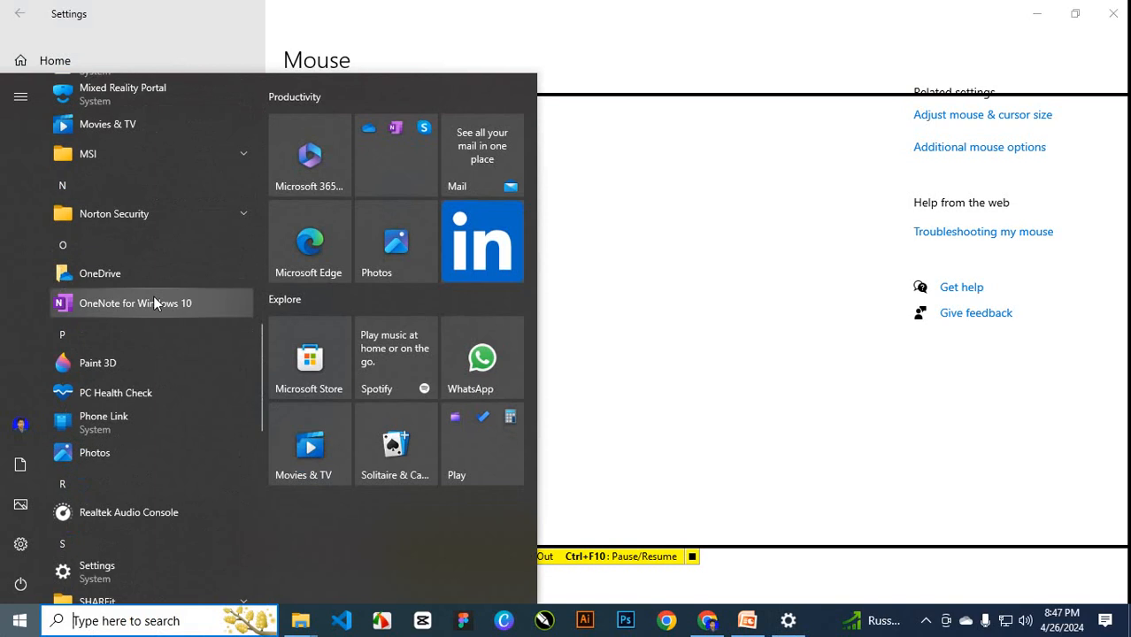
scroll(153, 302, "up", 3)
left_click(704, 290)
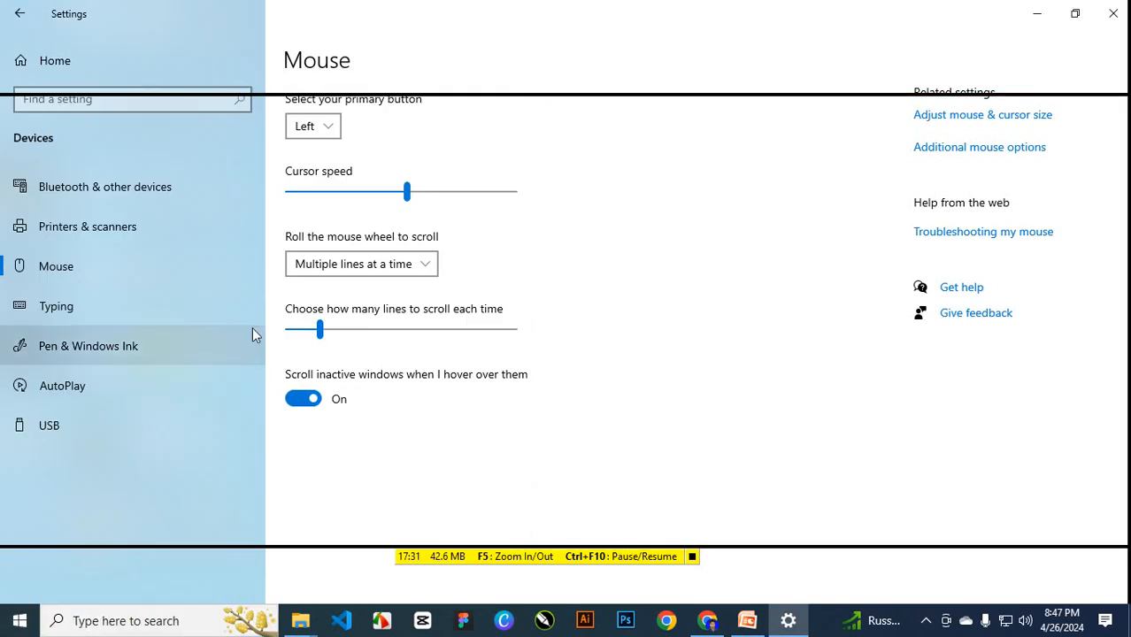
Set the number of lines to scroll each time to 5 and test it in the Start menu's app list.
left_click_drag(315, 336, 301, 338)
left_click(20, 620)
scroll(70, 327, "down", 3)
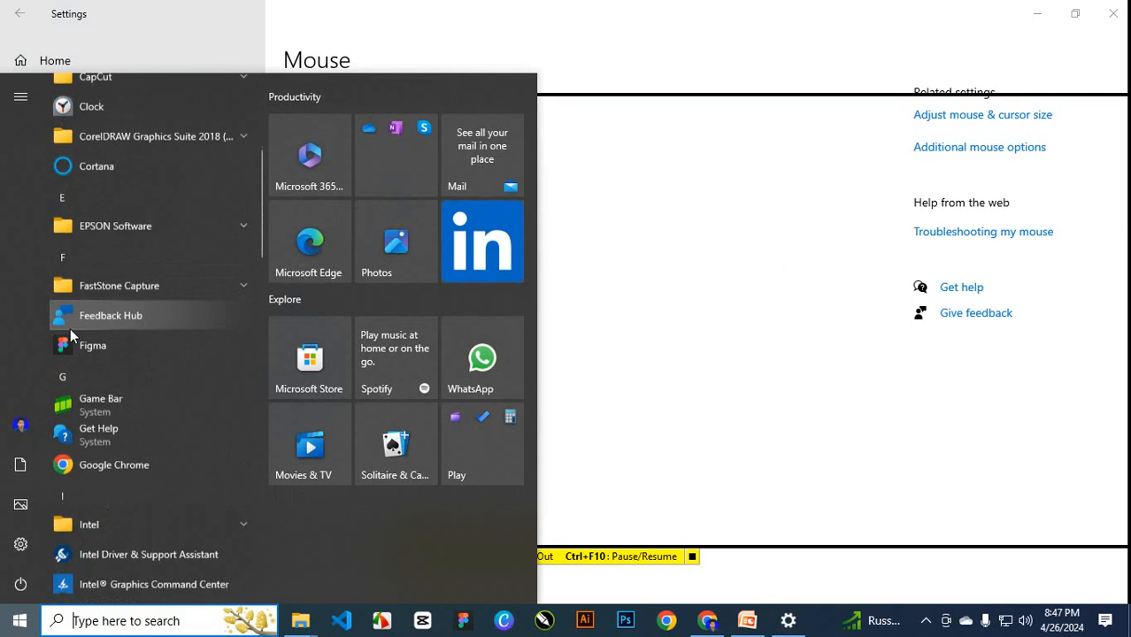
scroll(71, 350, "down", 3)
scroll(72, 356, "up", 4)
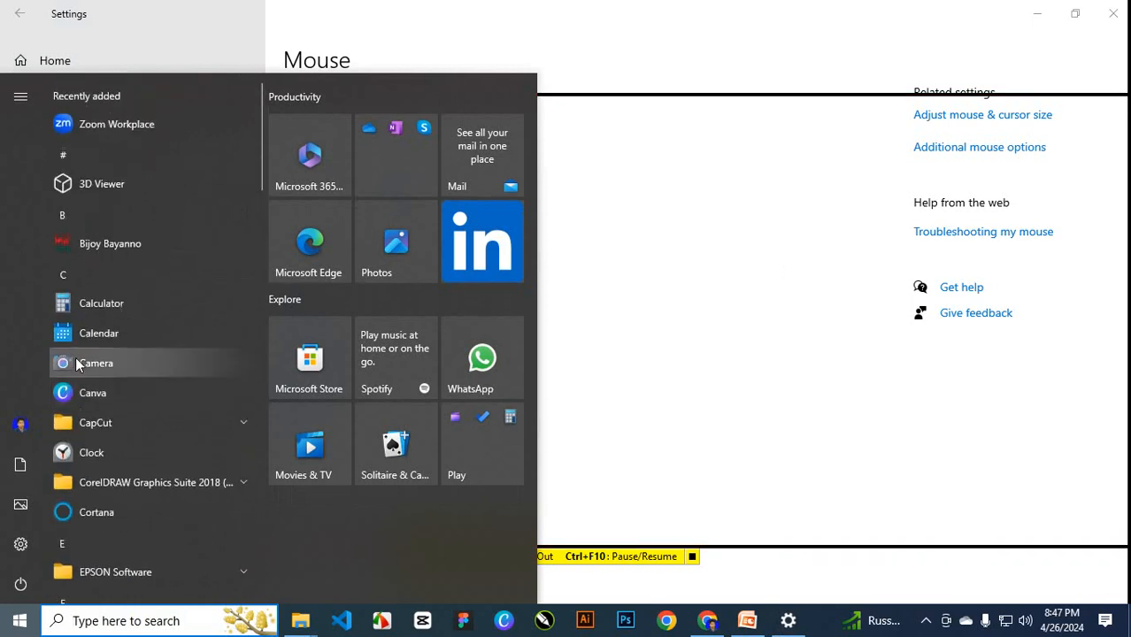
scroll(75, 363, "down", 15)
left_click(674, 281)
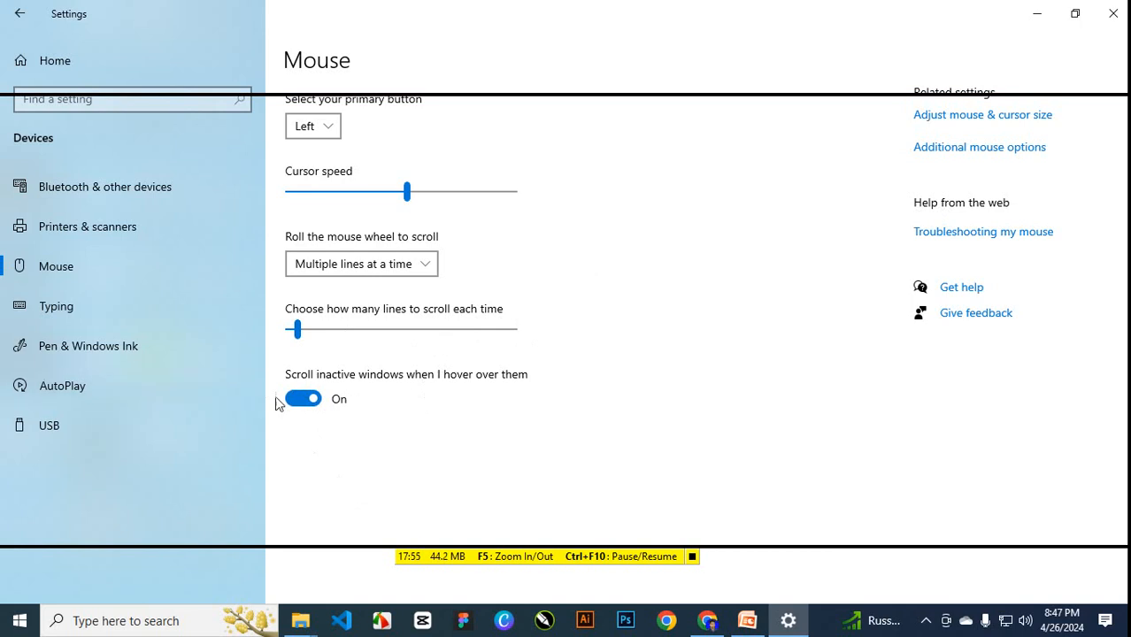
Turn scrolling of inactive windows off and back on, and visit the mouse and cursor size page before returning to the mouse settings.
left_click(299, 401)
left_click(307, 401)
left_click(1017, 116)
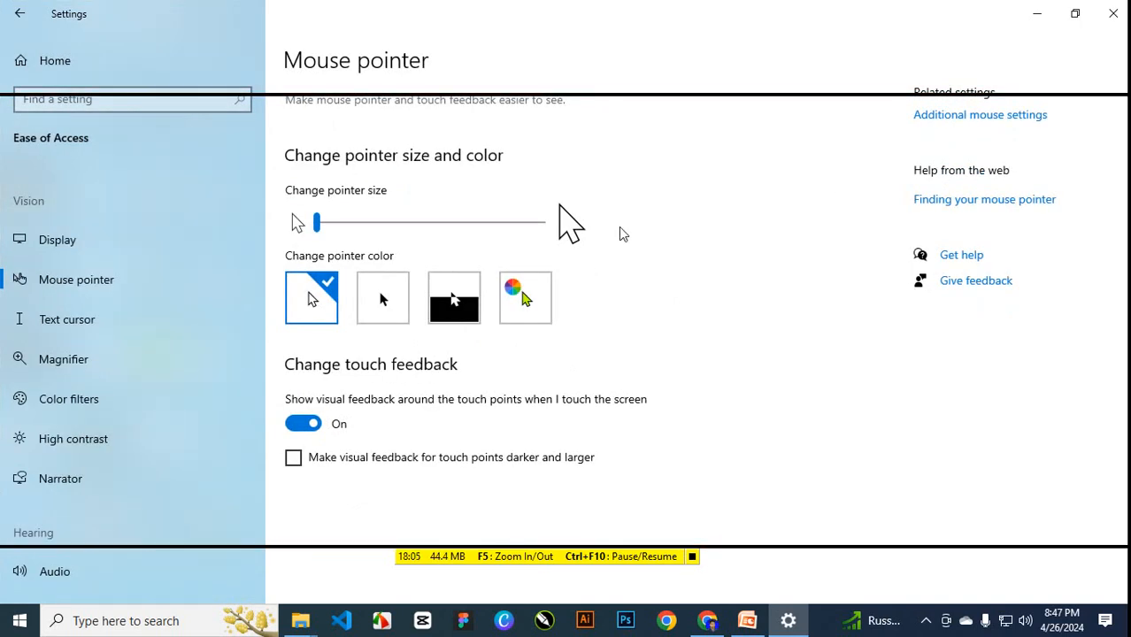
left_click(979, 116)
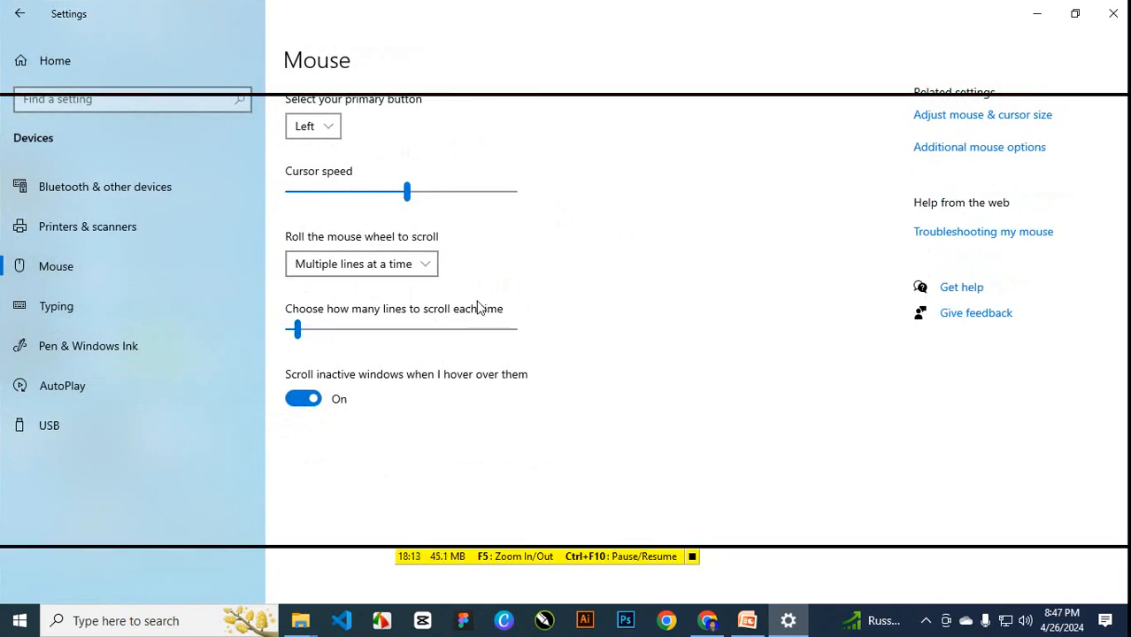
Close Settings, switch to Control Panel through the recent searches, and open the Mouse properties.
left_click(1108, 11)
left_click(74, 620)
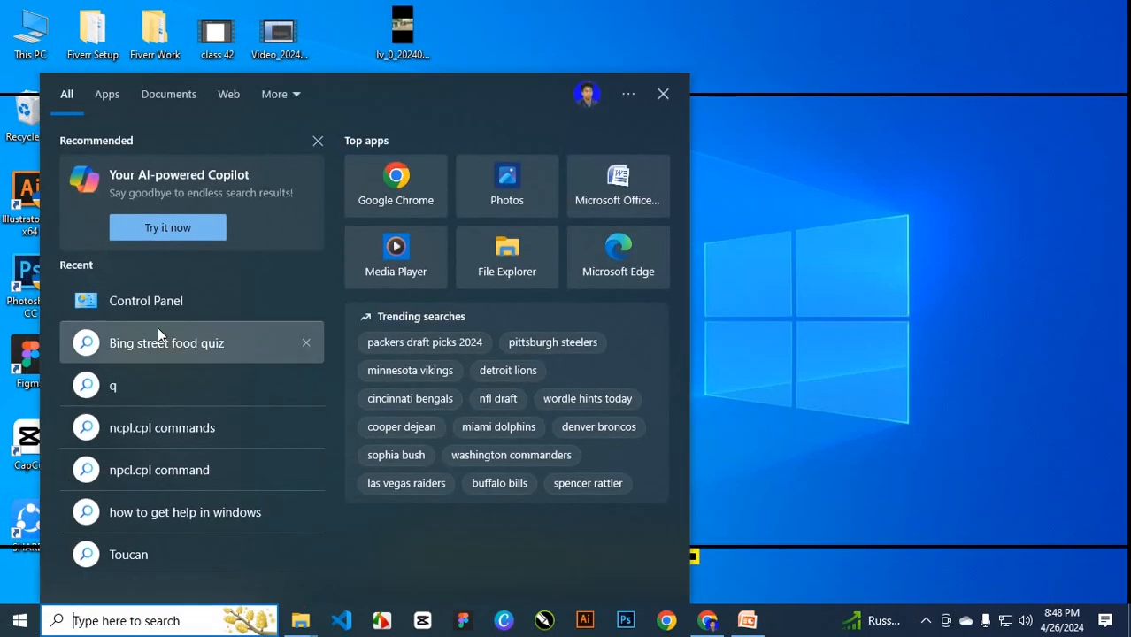
left_click(168, 300)
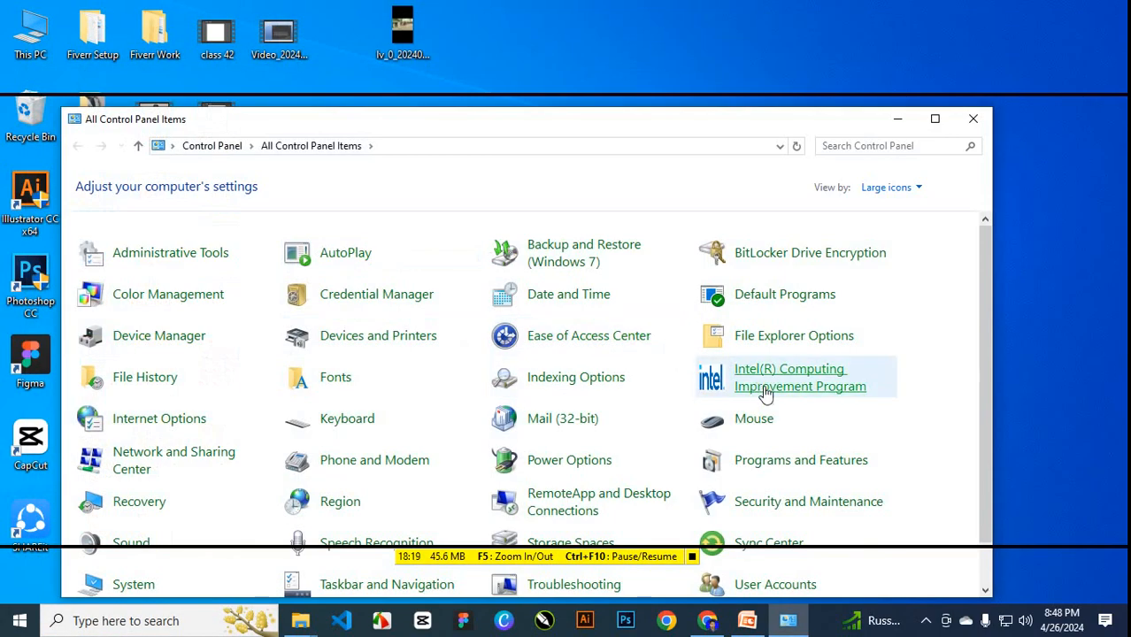
left_click(754, 422)
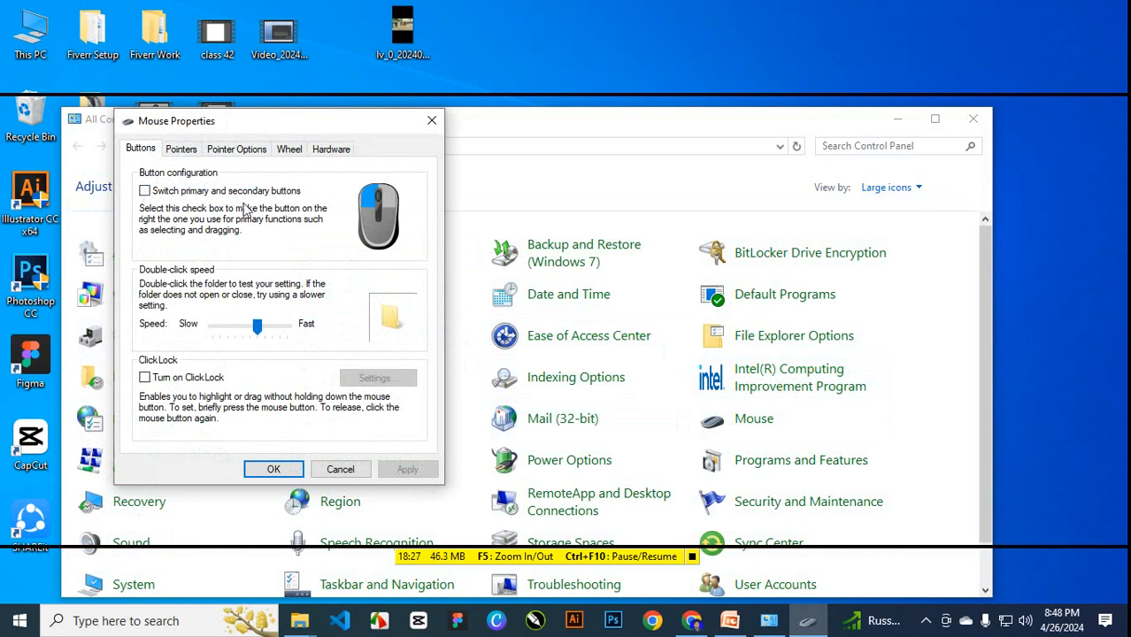
Try switching the primary and secondary buttons and revert it, and look through the list of customizable pointers.
left_click(145, 191)
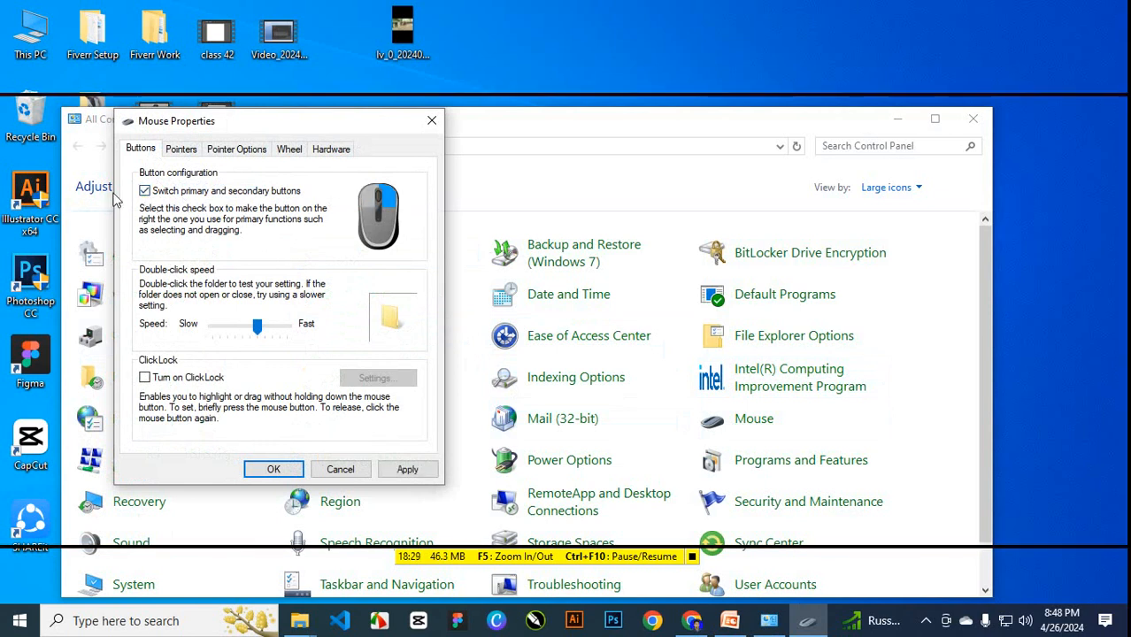
left_click(145, 191)
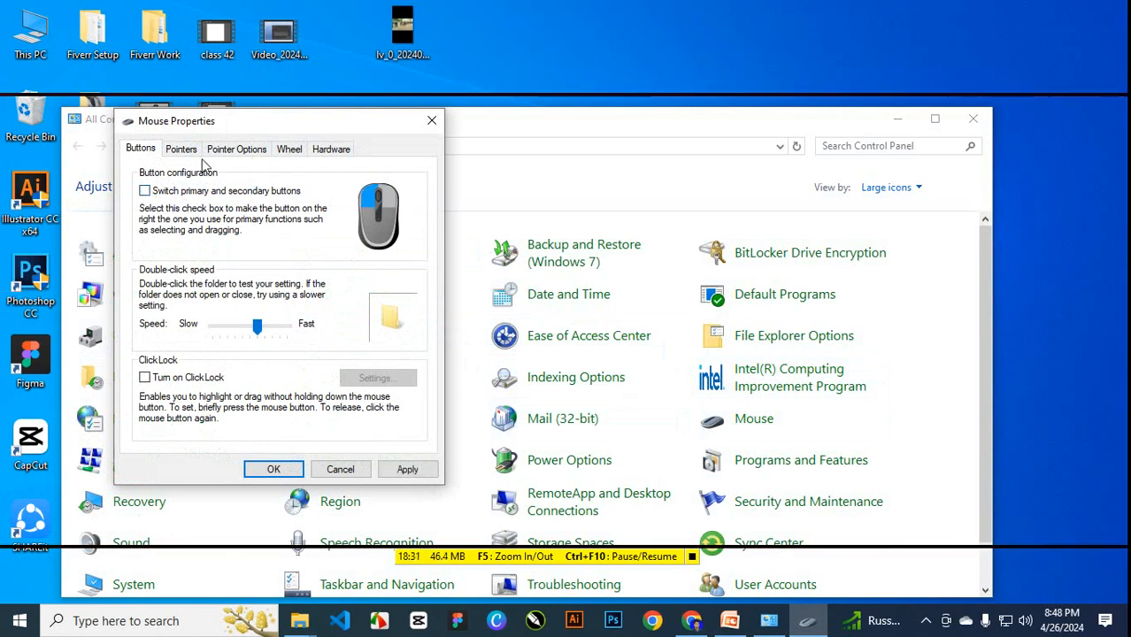
left_click(183, 150)
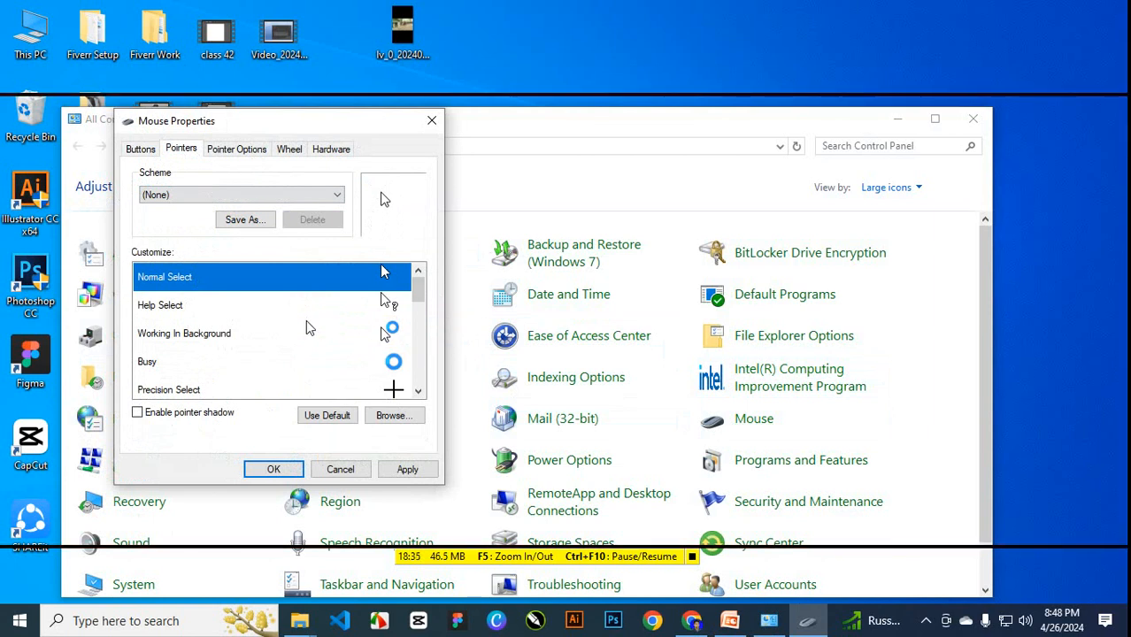
scroll(372, 331, "down", 4)
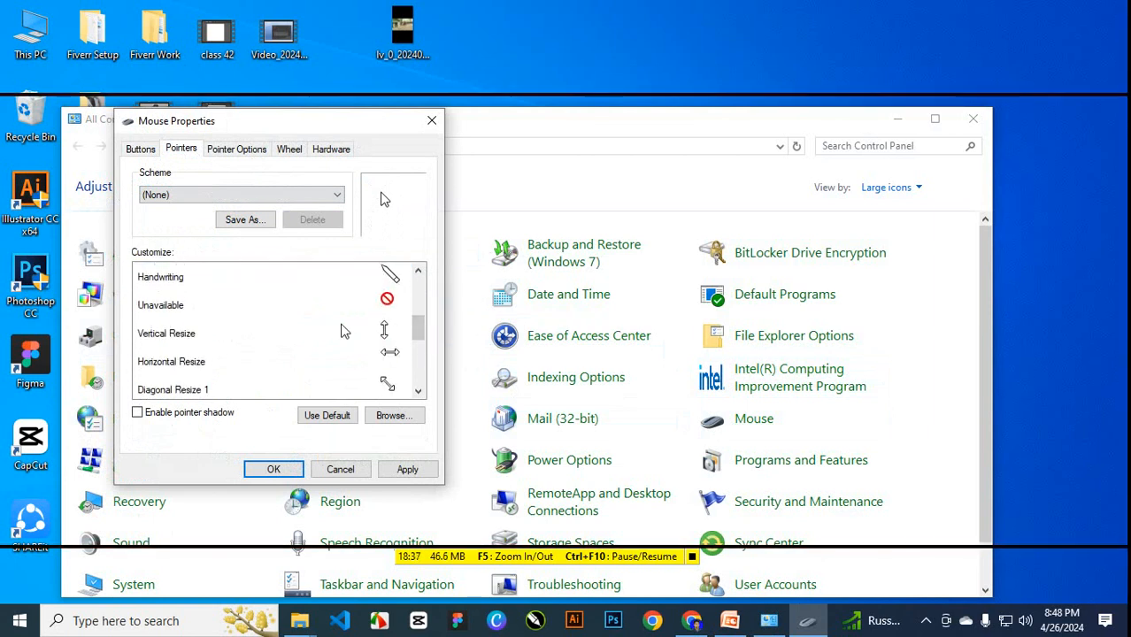
scroll(383, 331, "down", 1)
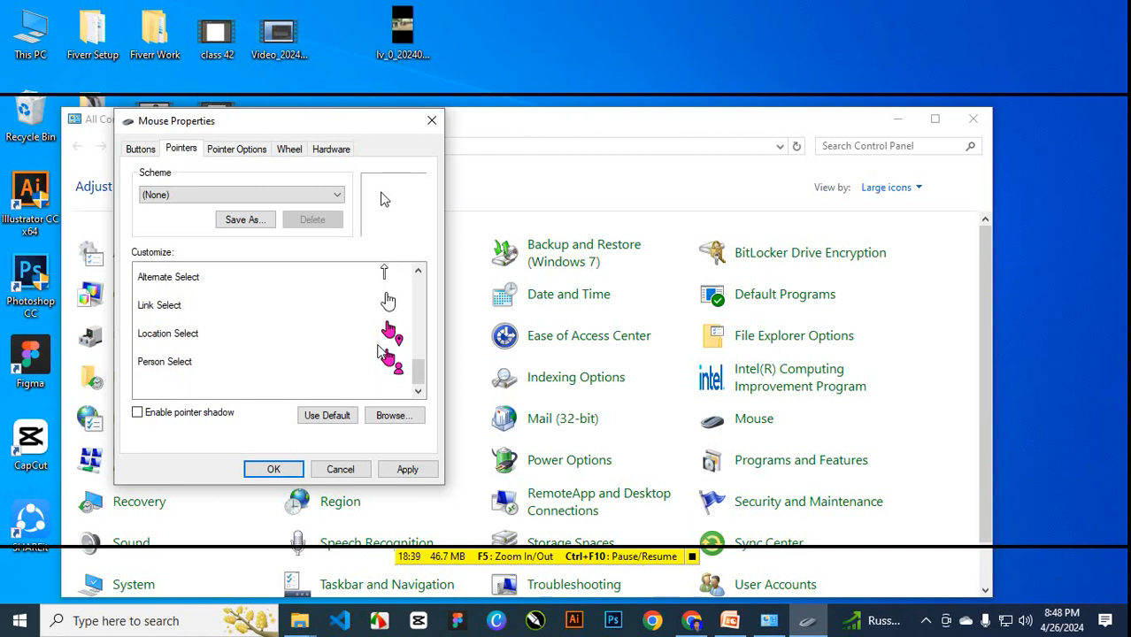
scroll(383, 350, "up", 5)
Set the pointer speed slightly above the middle in the pointer options, and turn pointer trails on and back off.
left_click(231, 151)
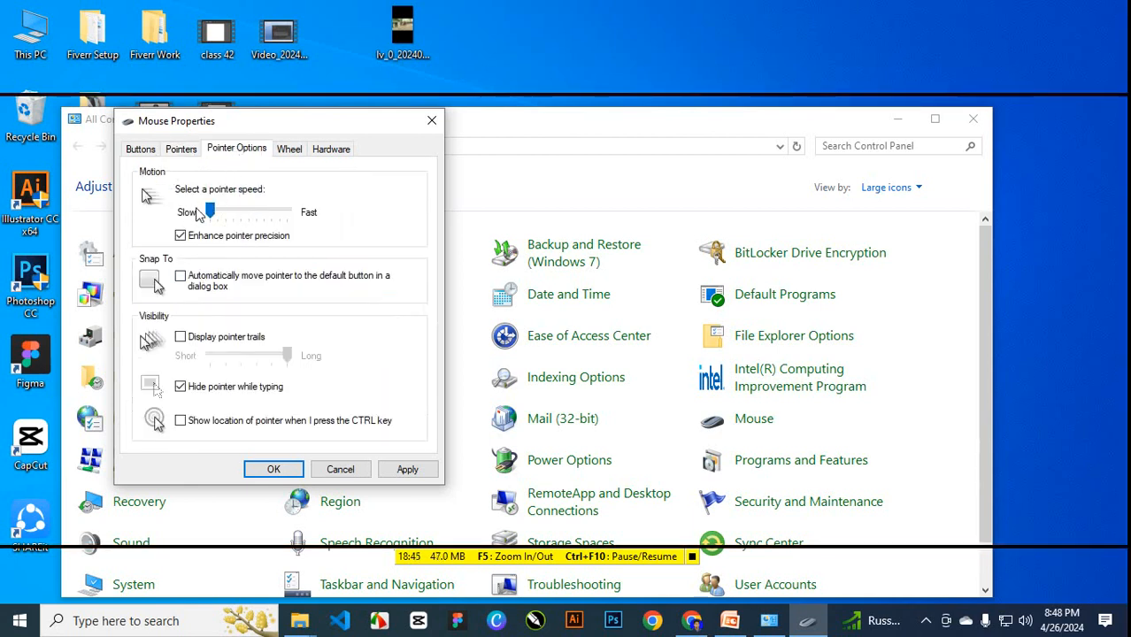
left_click_drag(210, 216, 244, 218)
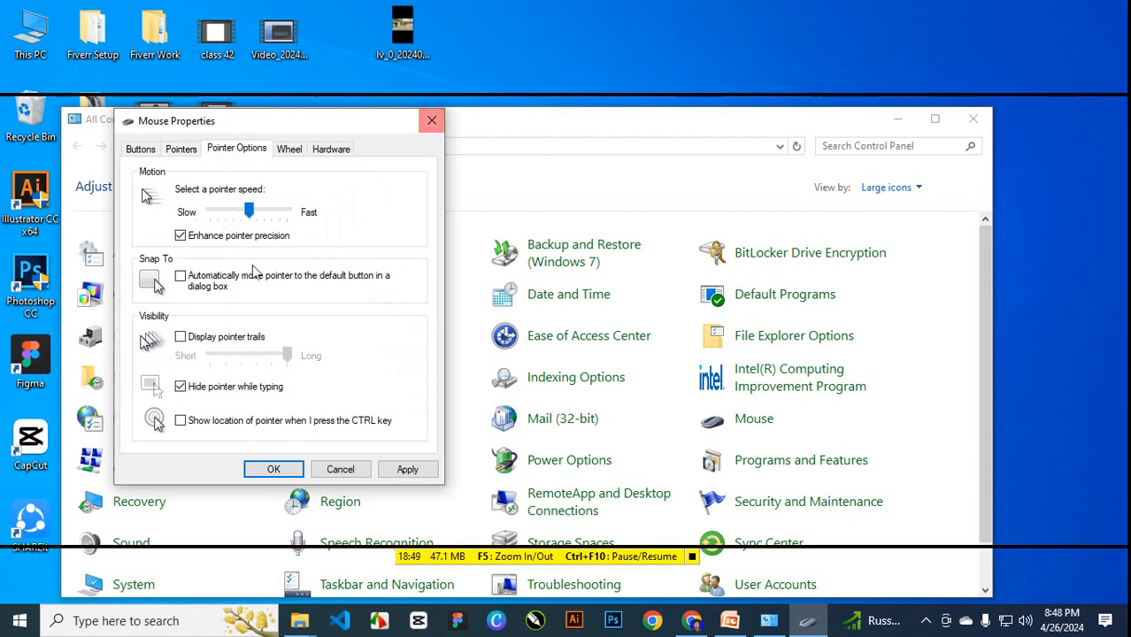
left_click_drag(254, 212, 267, 214)
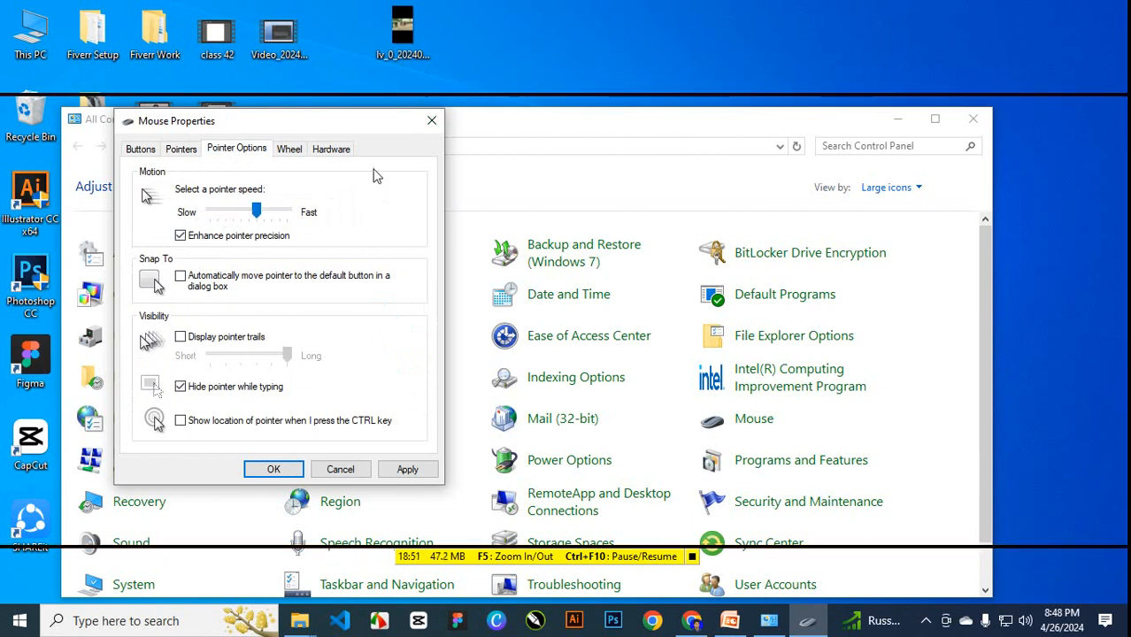
left_click(182, 337)
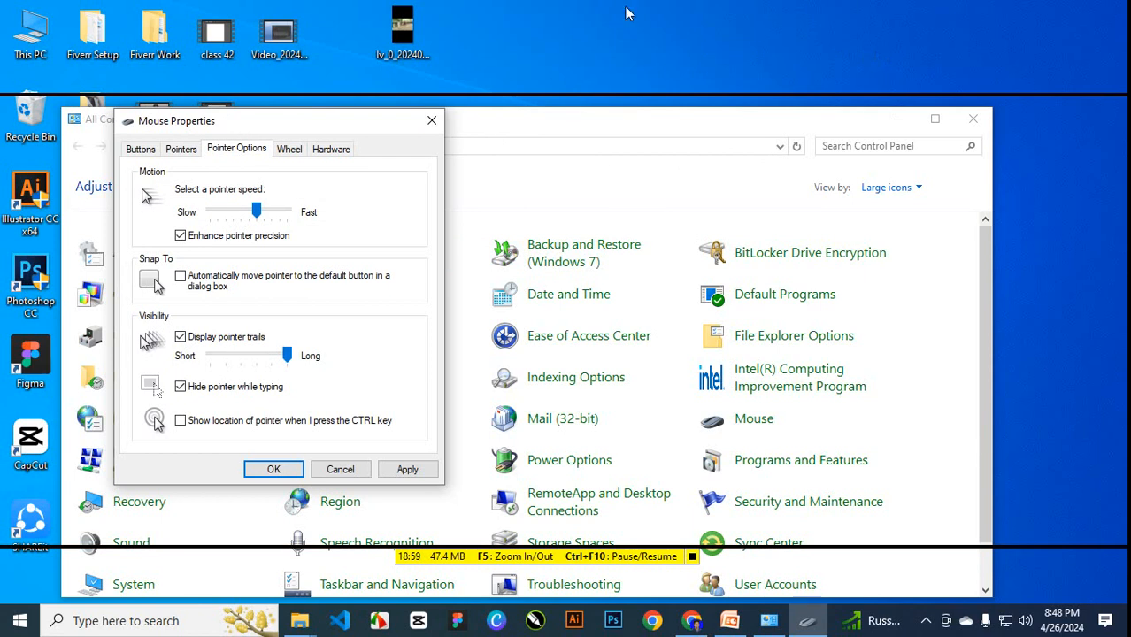
left_click(181, 338)
View the vertical and horizontal wheel scrolling settings and the list of mouse hardware devices.
left_click(289, 149)
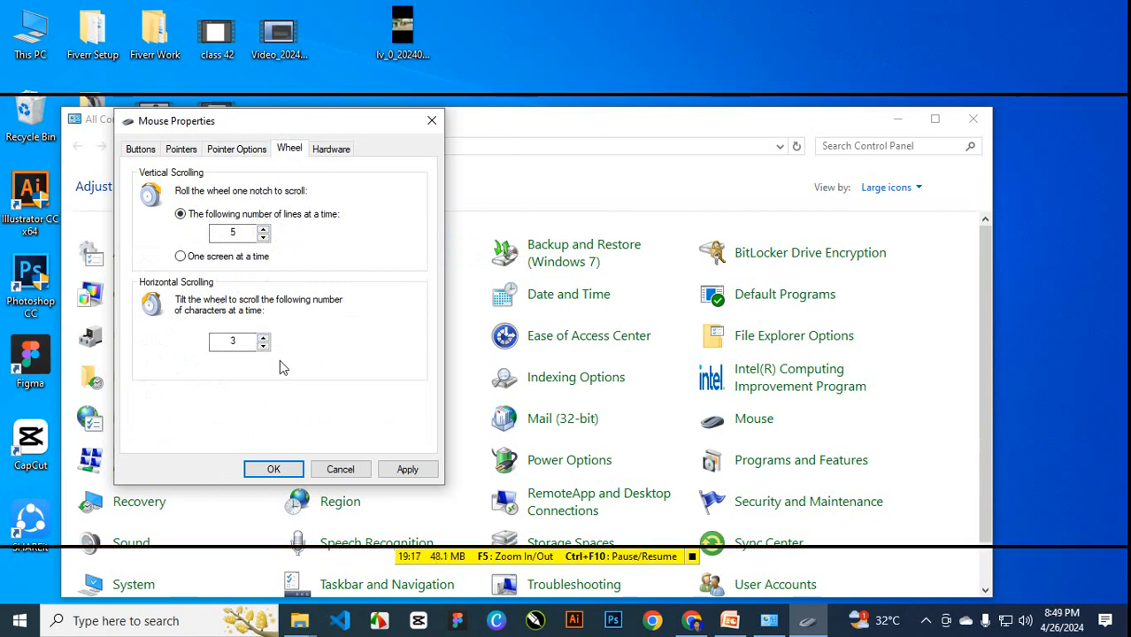
left_click(330, 149)
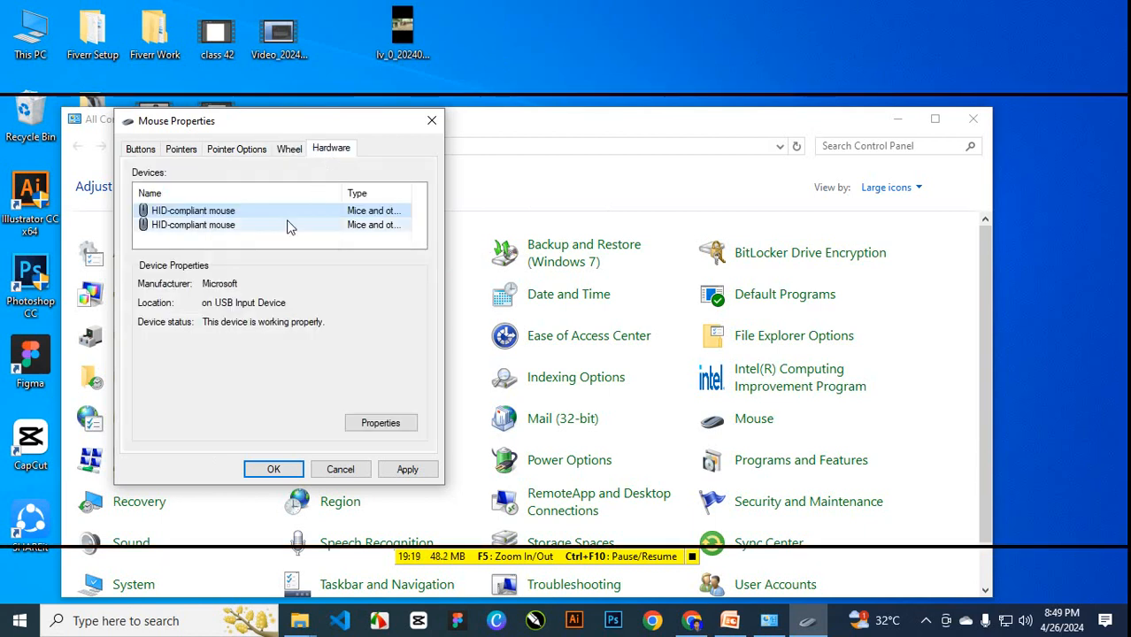
Return to the wheel scrolling settings, and close the Mouse properties and the Control Panel.
left_click(292, 150)
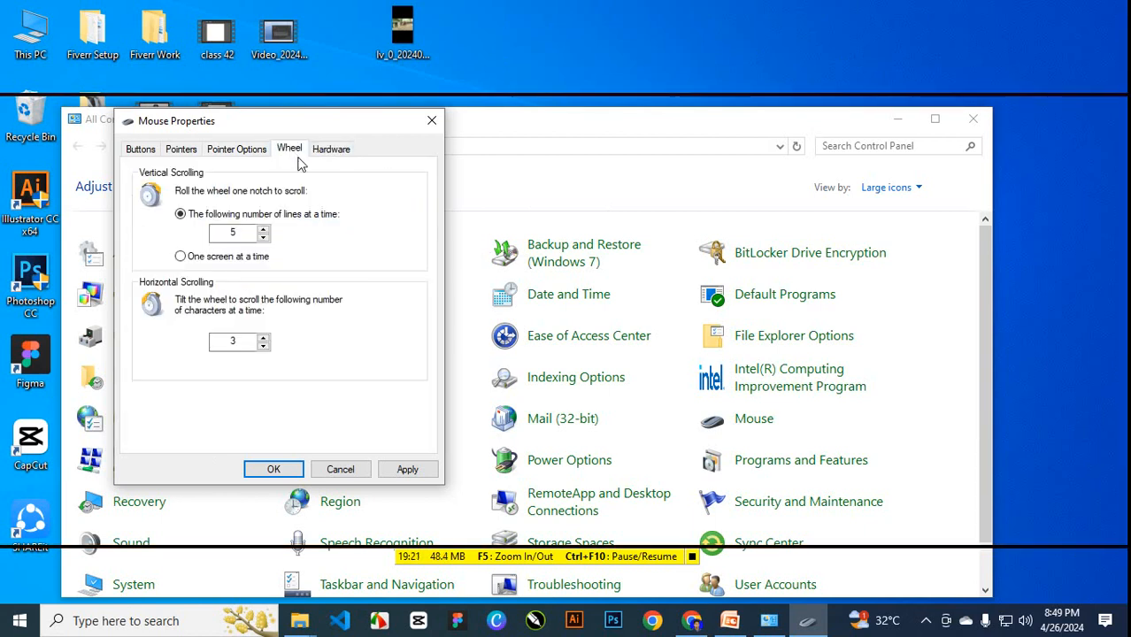
left_click(431, 121)
left_click(973, 120)
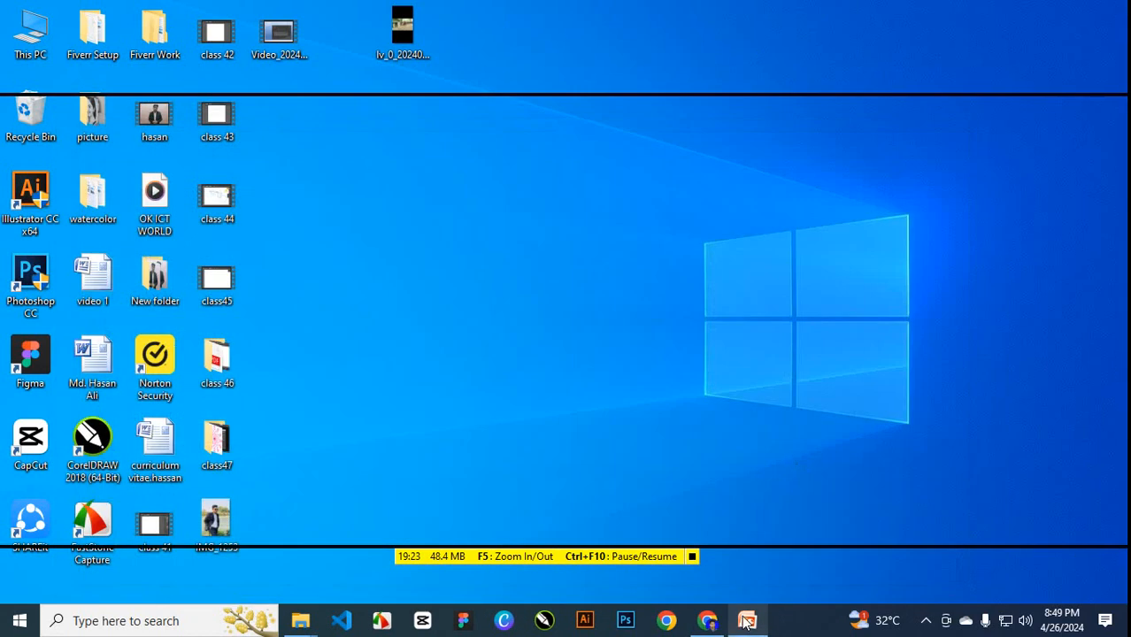
Switch to the Class-1 presentation in PowerPoint, show slide 5 about background and theme settings, and minimize the presentation.
key("alt+Tab")
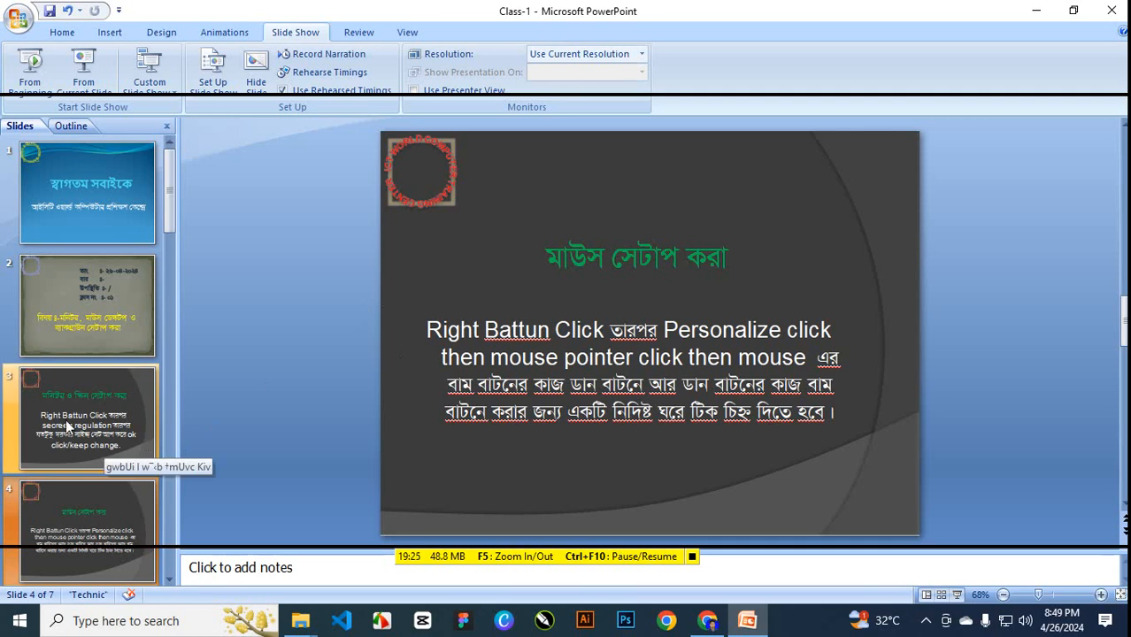
scroll(97, 502, "down", 1)
left_click(94, 511)
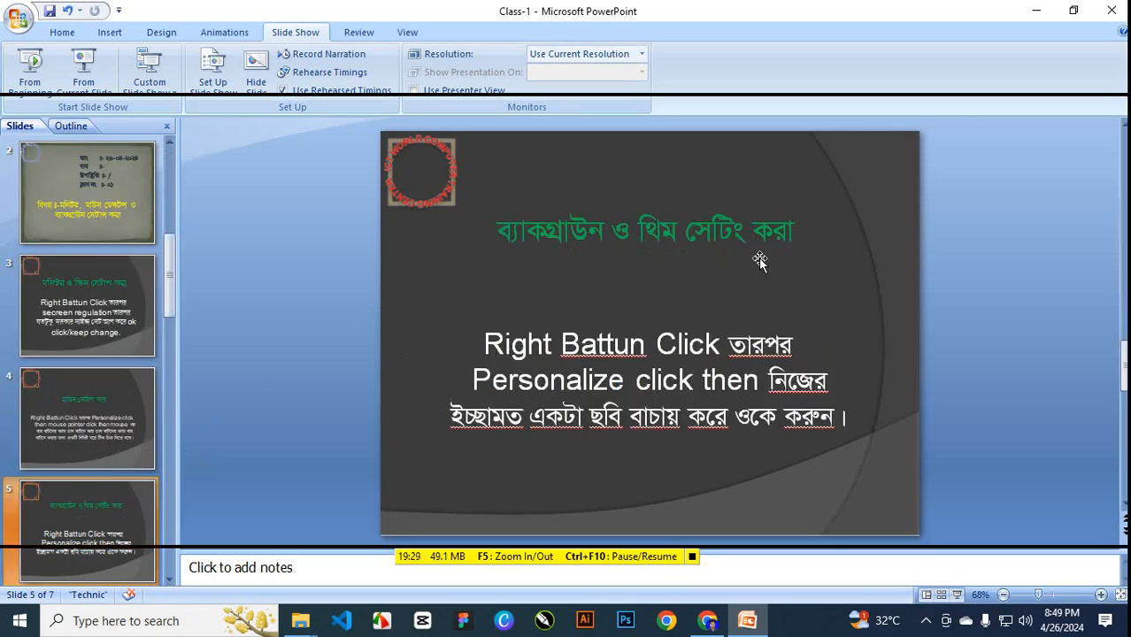
left_click(1033, 11)
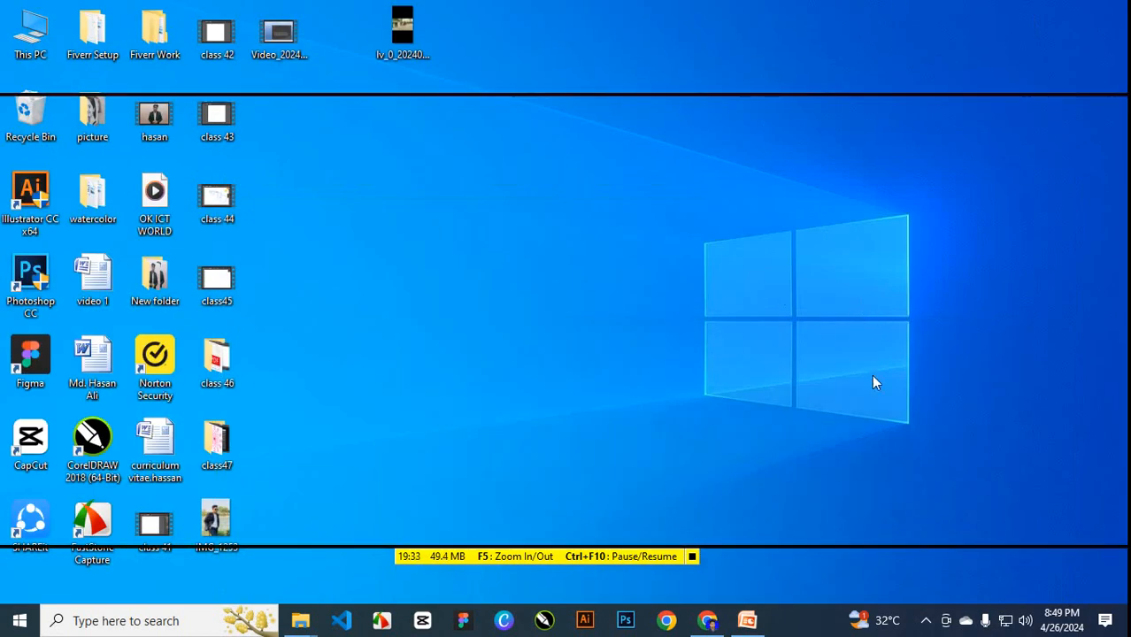
Open the desktop personalization settings, try several background pictures, set the underwater swimmer picture, and minimize Settings to view the desktop.
right_click(435, 229)
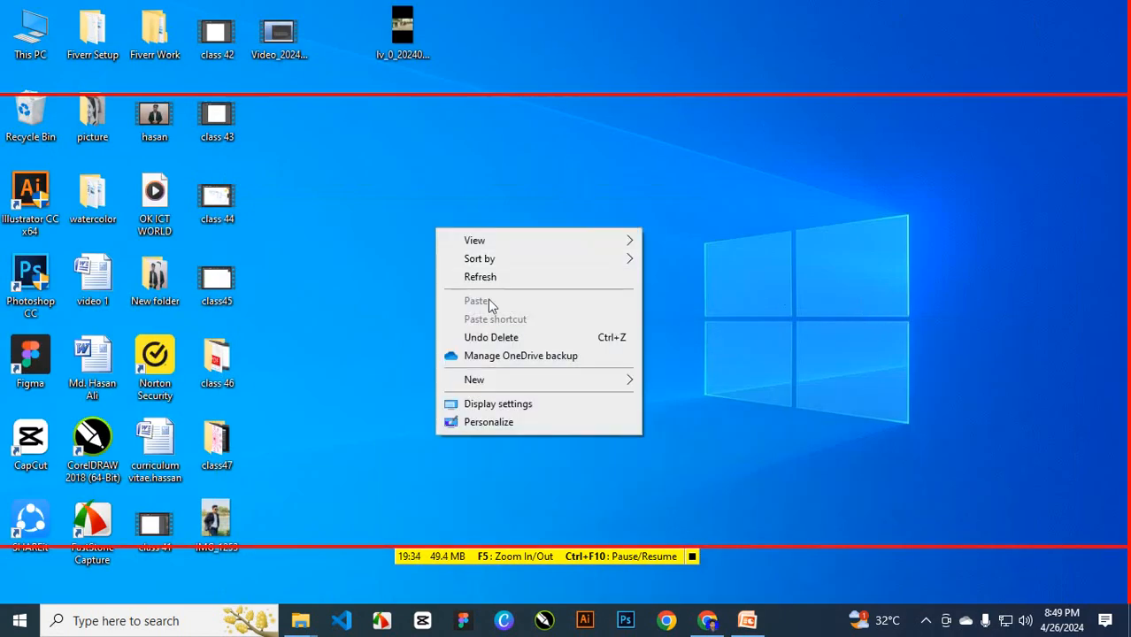
left_click(509, 423)
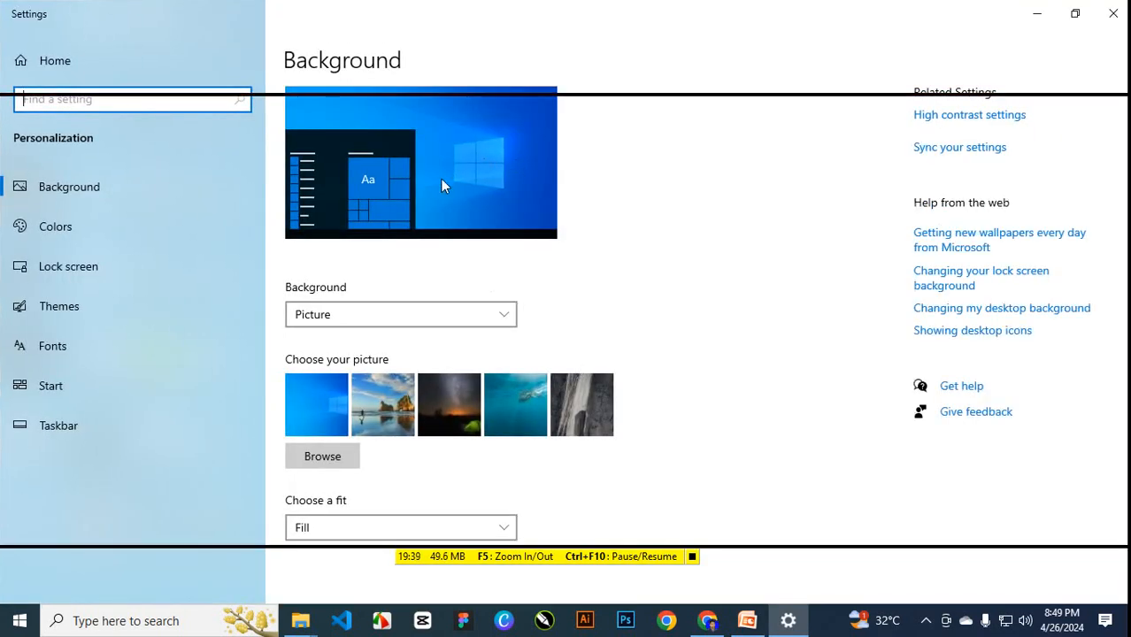
left_click(399, 403)
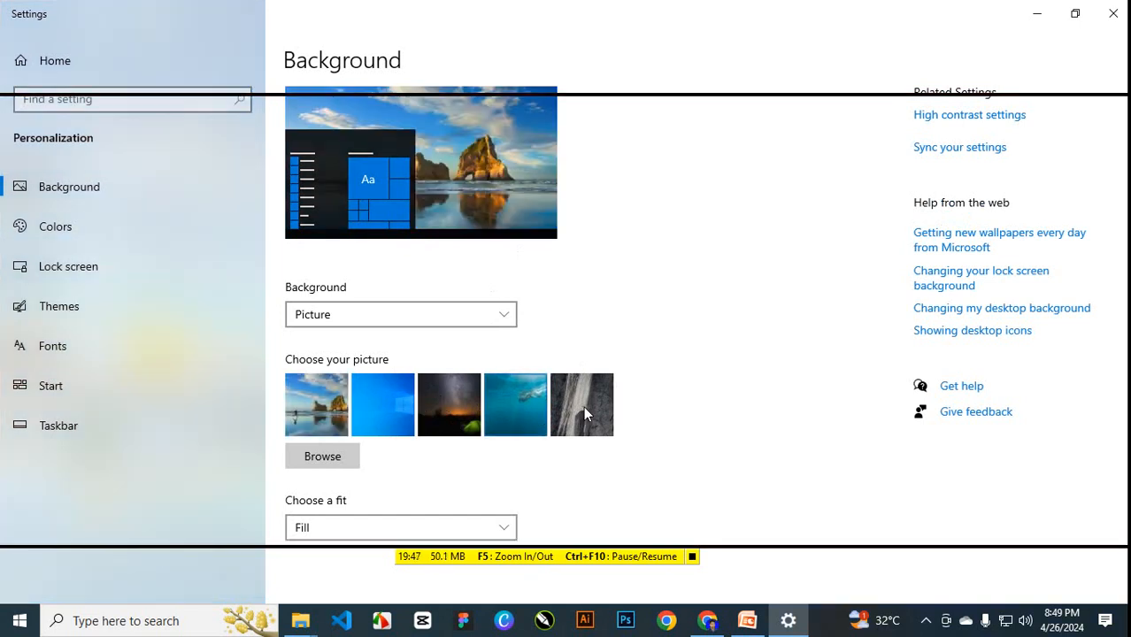
left_click(583, 406)
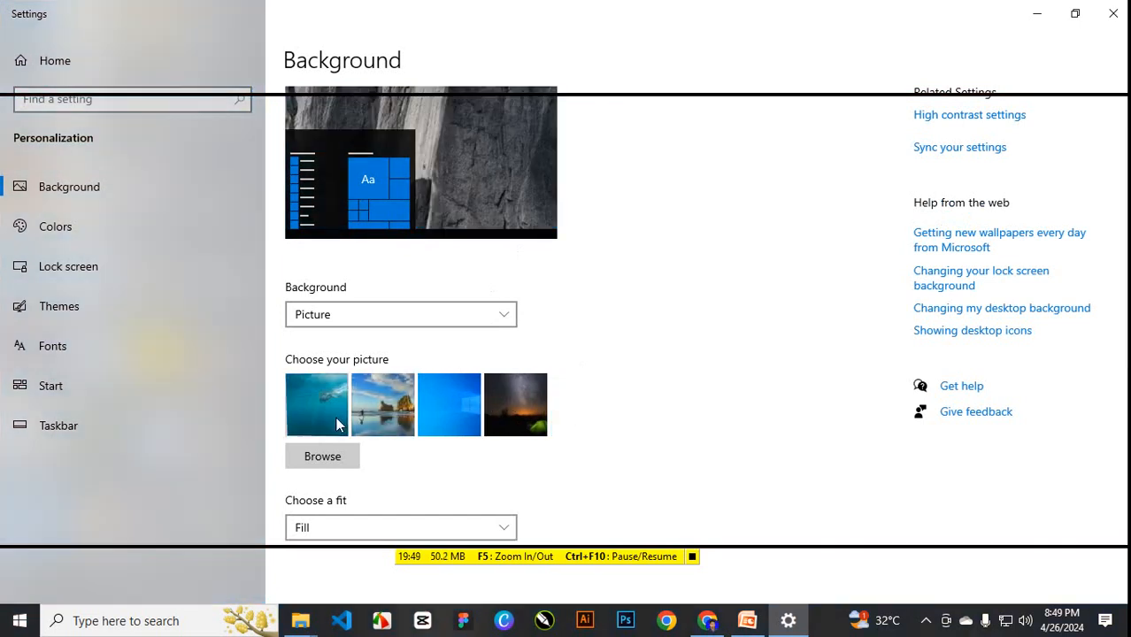
left_click(336, 416)
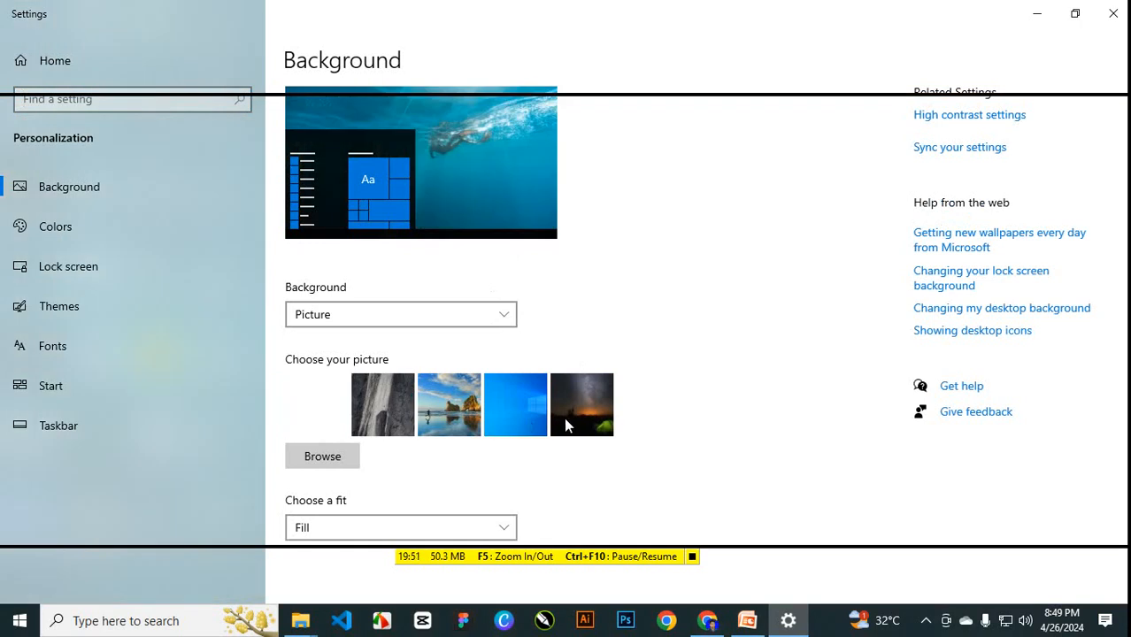
left_click(1034, 12)
Reopen the personalization settings, change the background to the crimson solid color, and minimize Settings to view the desktop.
right_click(636, 308)
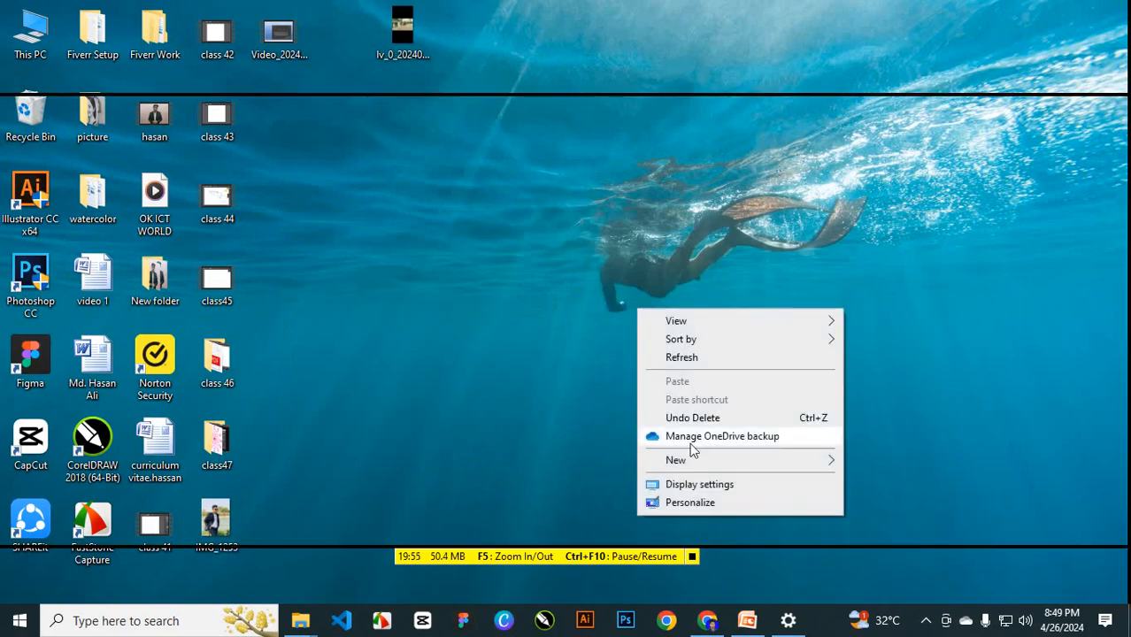
left_click(706, 502)
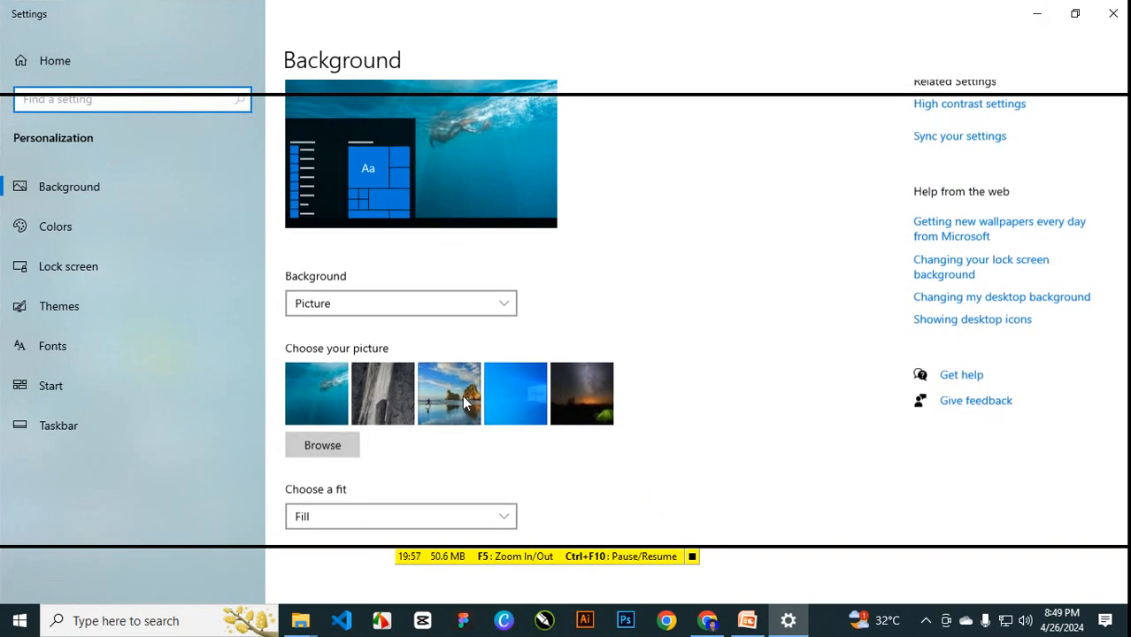
left_click(450, 301)
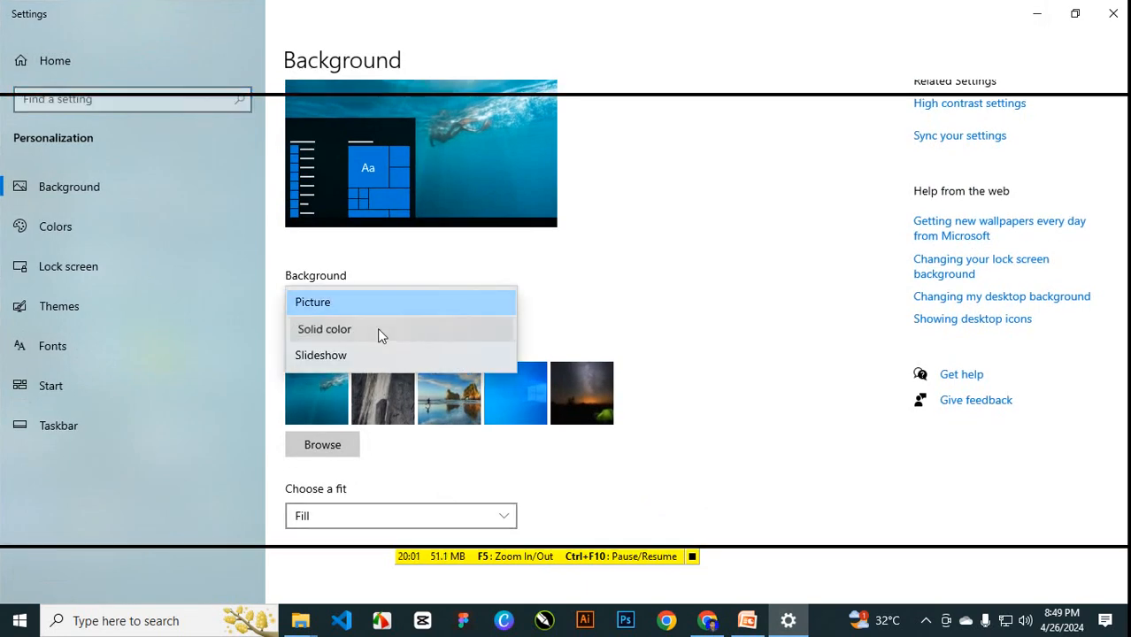
left_click(404, 341)
left_click(404, 391)
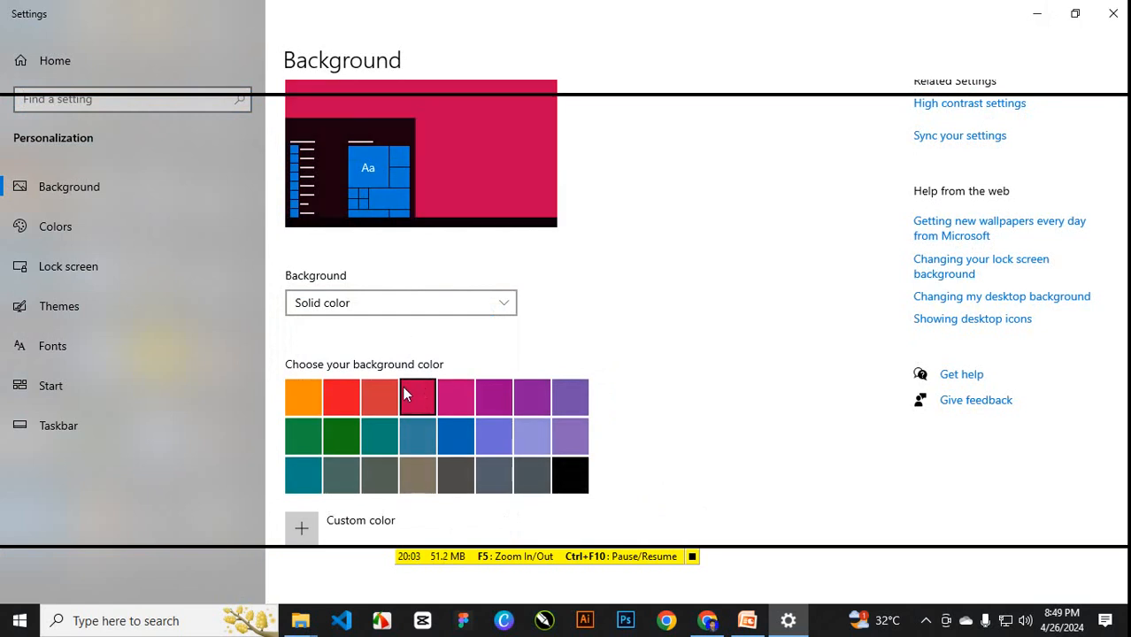
left_click(1035, 13)
Reopen the personalization settings, switch the background to Slideshow, and view the album folder picker without choosing a folder.
right_click(597, 250)
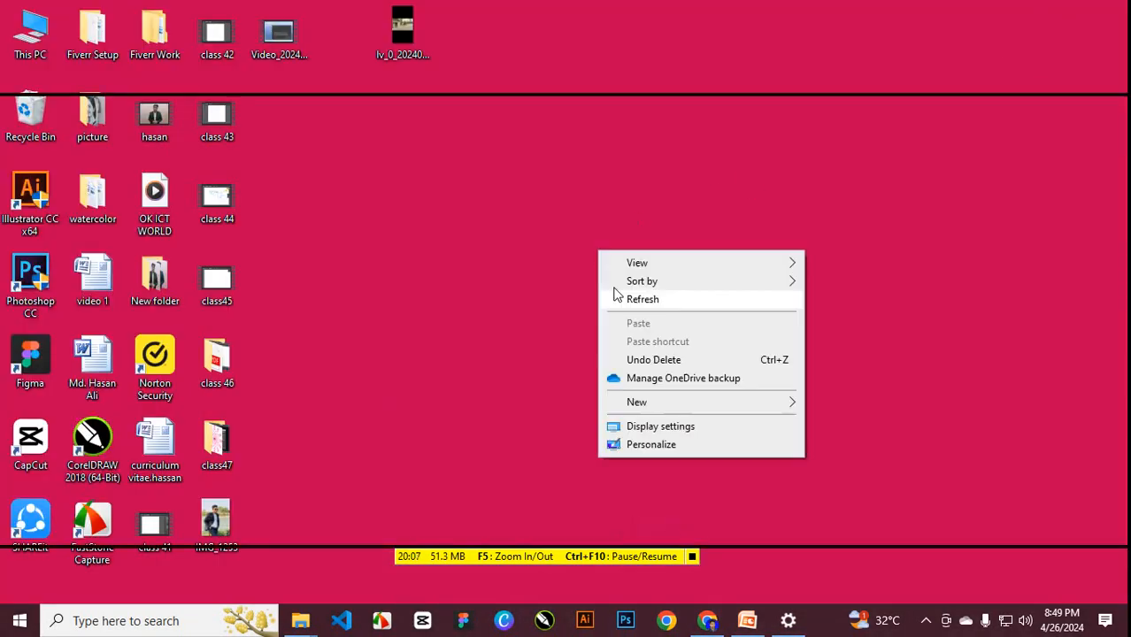
left_click(669, 445)
left_click(388, 303)
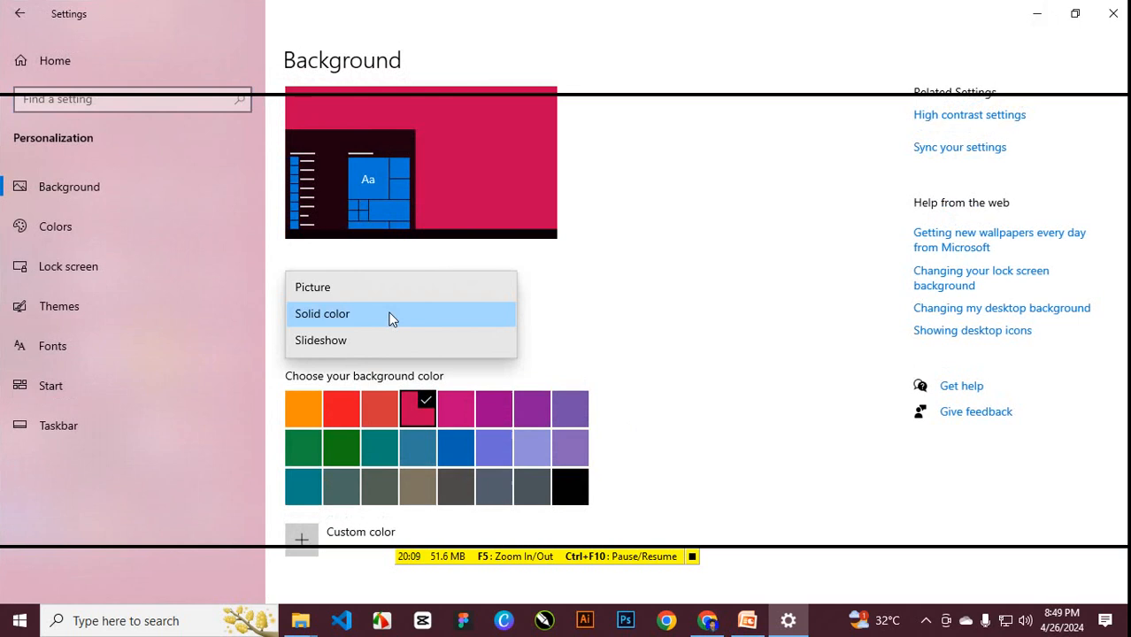
left_click(379, 341)
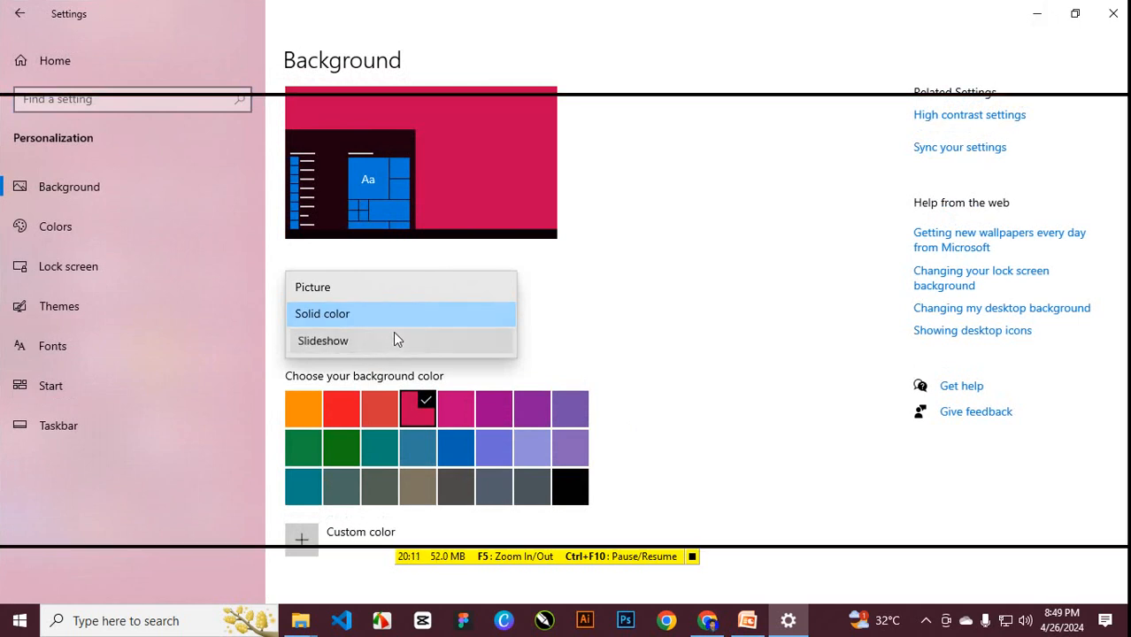
scroll(423, 280, "down", 2)
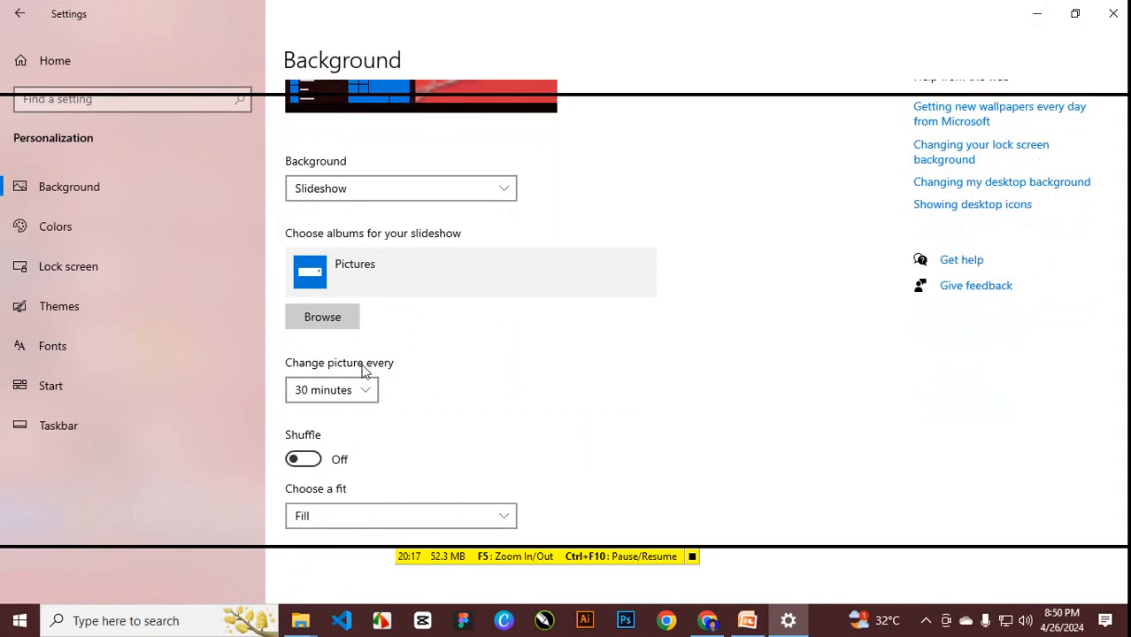
left_click(343, 319)
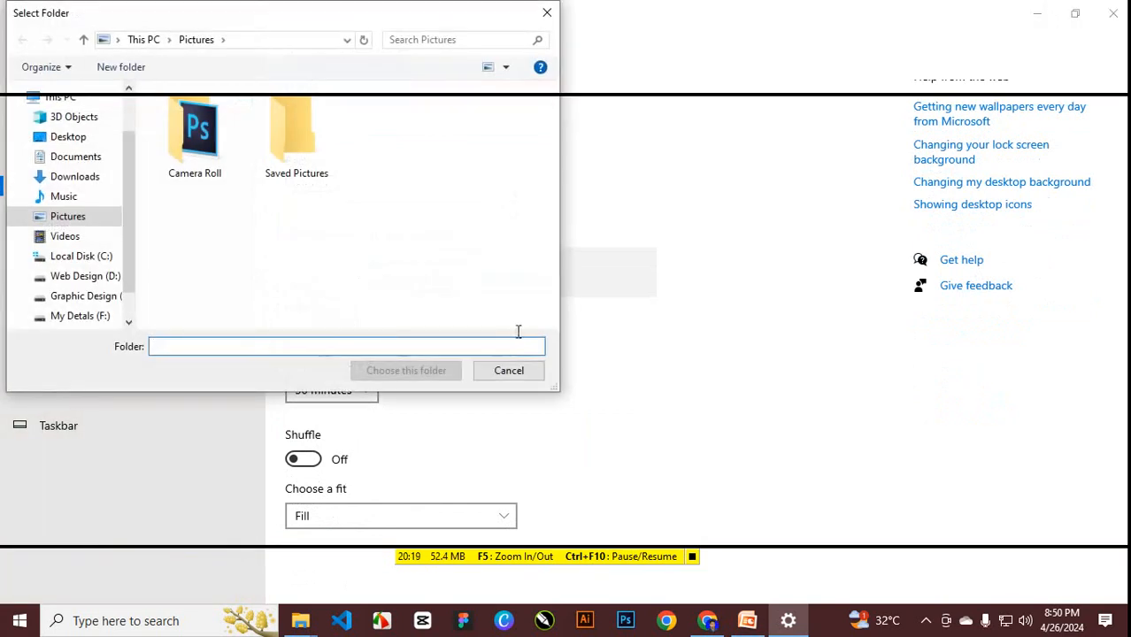
left_click(513, 370)
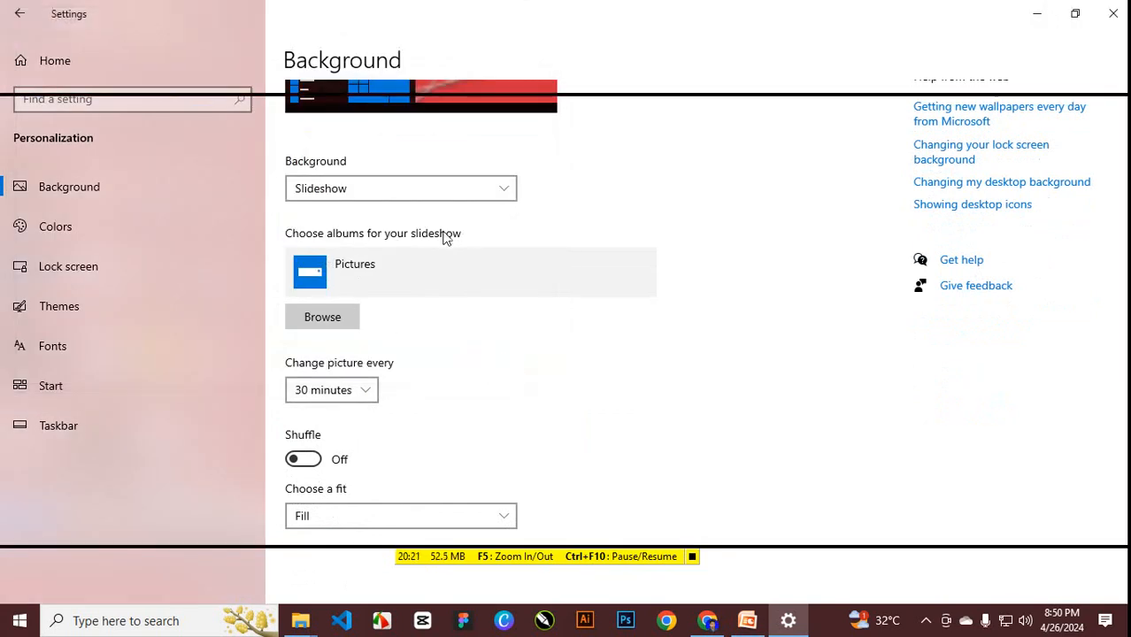
Set the slideshow to change picture every 1 minute.
left_click(400, 202)
left_click(560, 255)
left_click(353, 390)
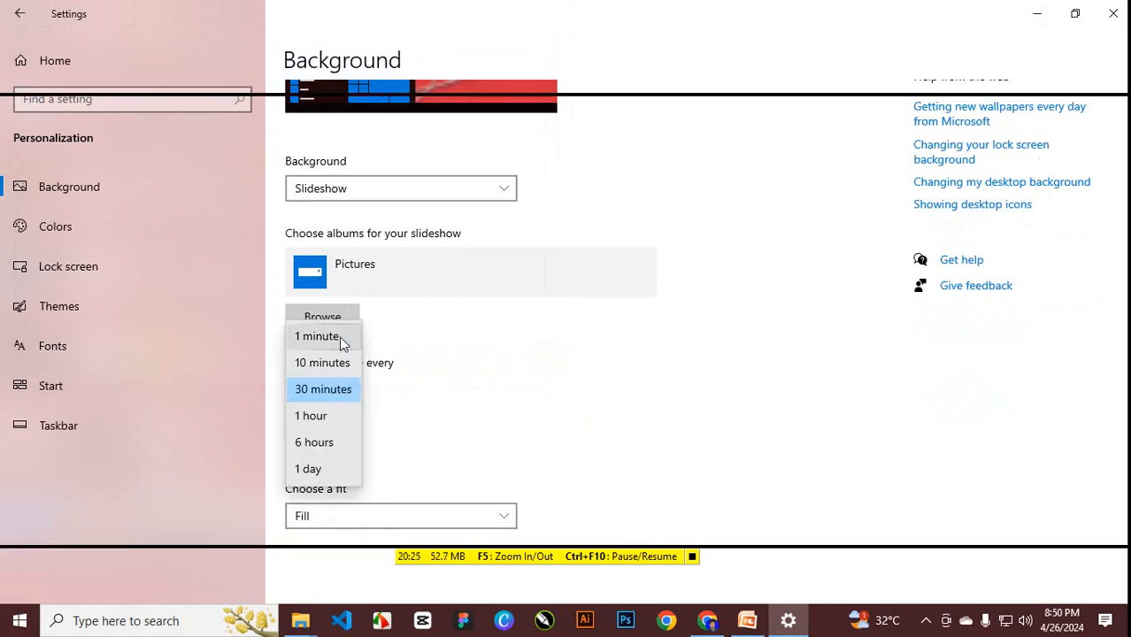
left_click(334, 345)
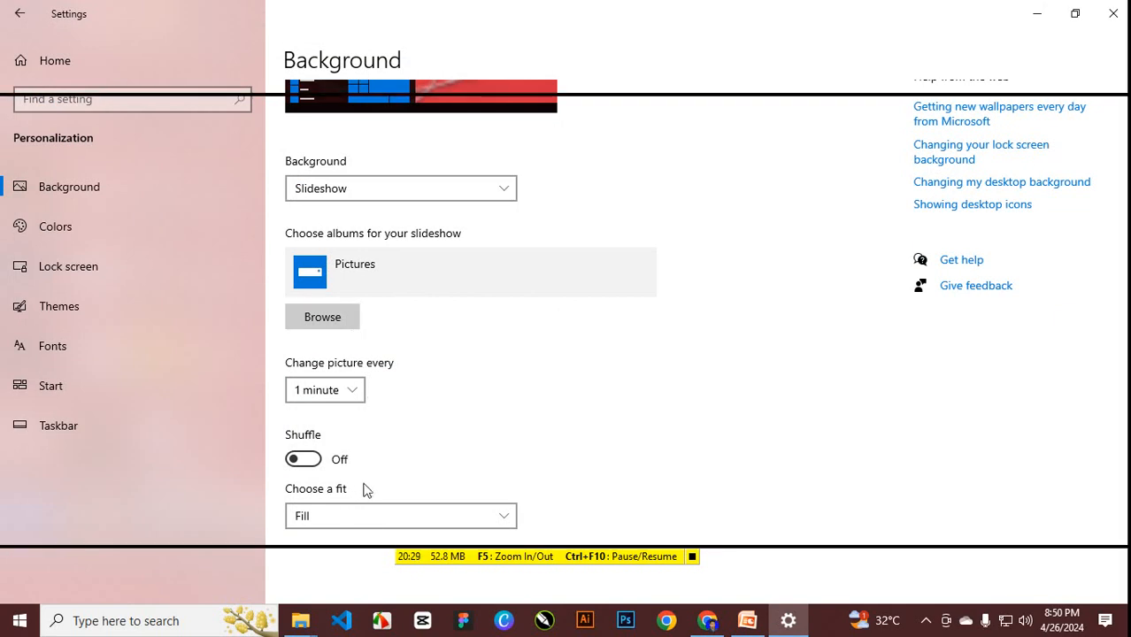
Set the background type back to Picture and view the available fit options, keeping Fill.
scroll(367, 490, "up", 3)
left_click(404, 310)
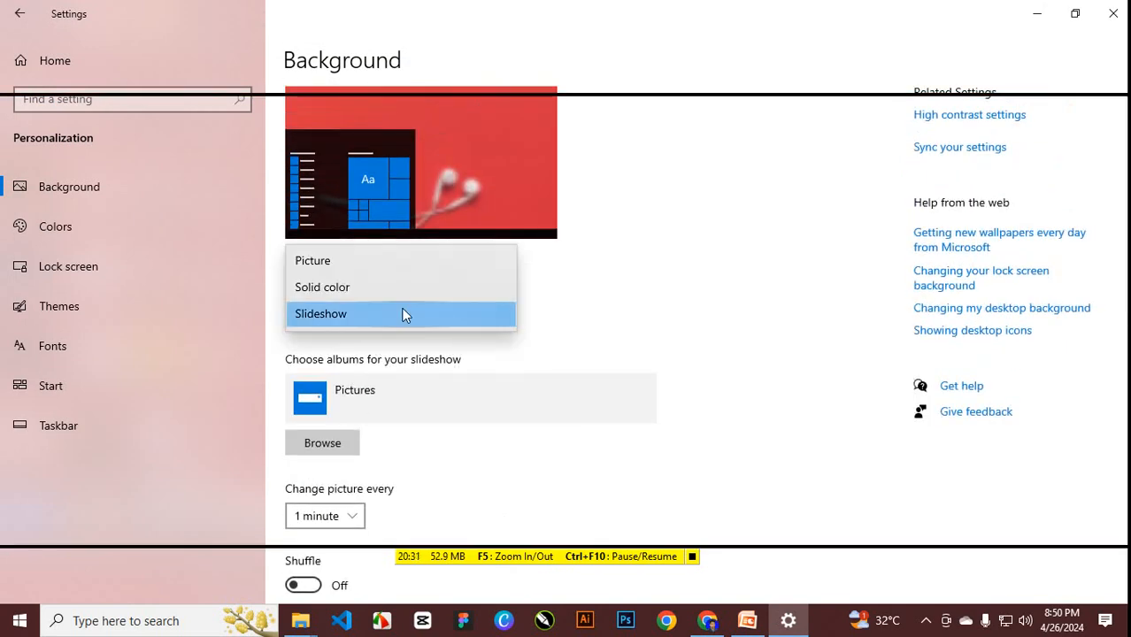
left_click(353, 268)
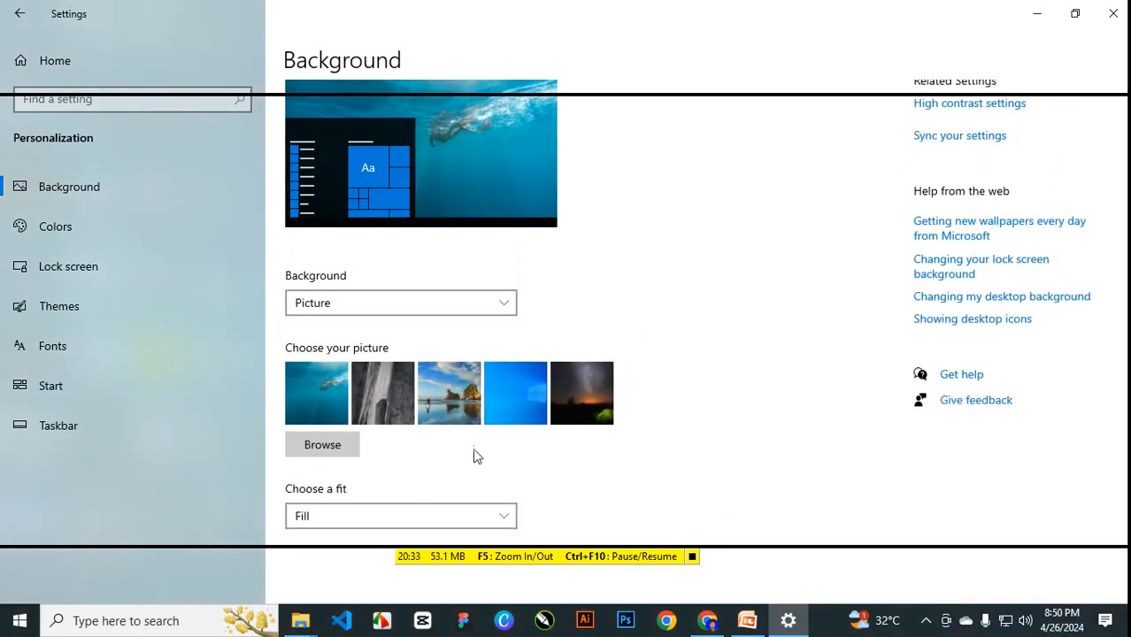
left_click(372, 517)
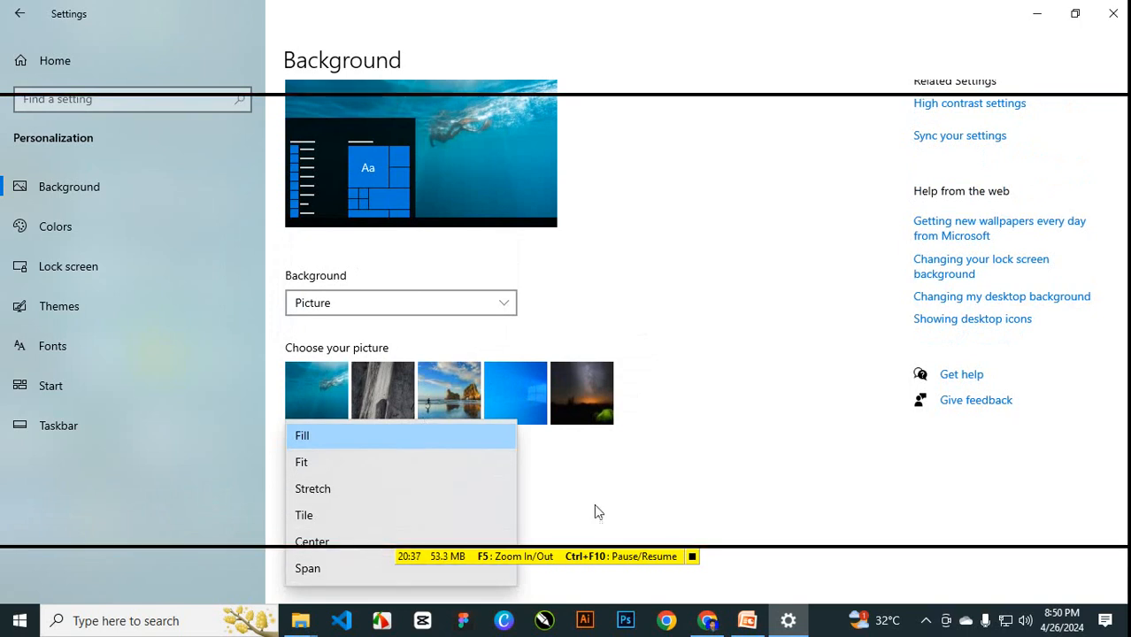
left_click(607, 476)
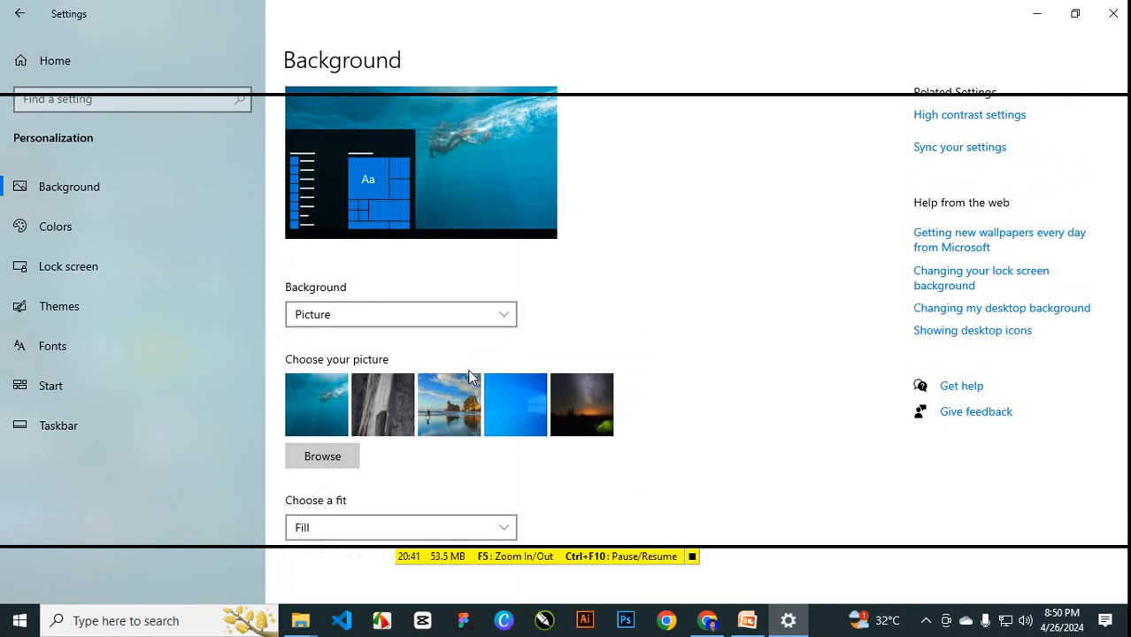
View the background types, keep Picture, and look through the Pictures folder for a custom background without choosing a file.
left_click(485, 302)
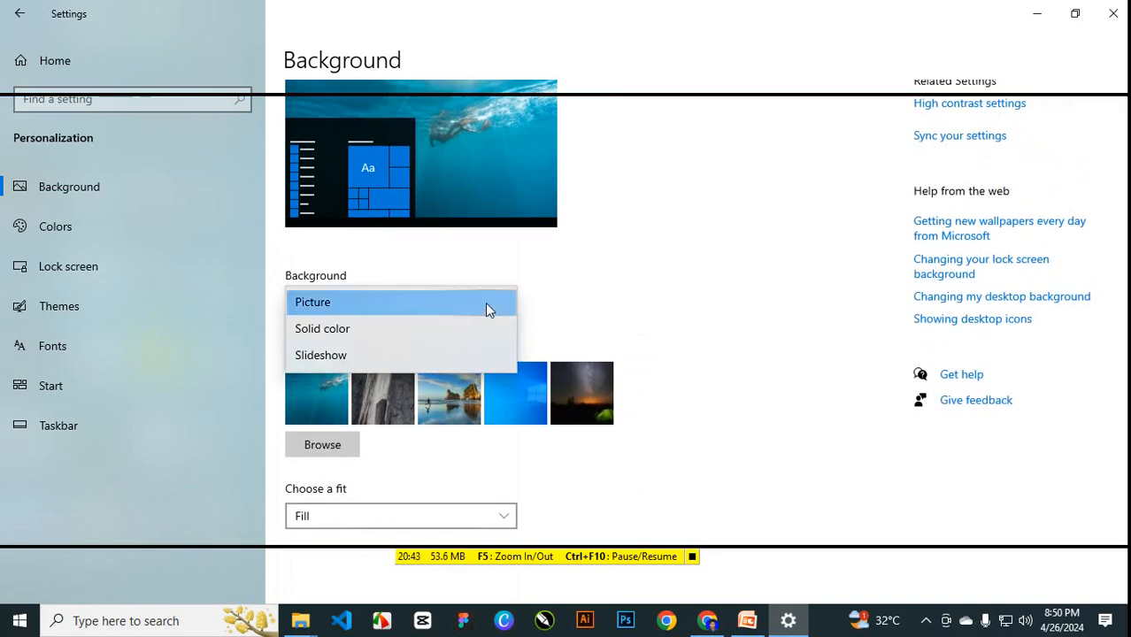
left_click(486, 301)
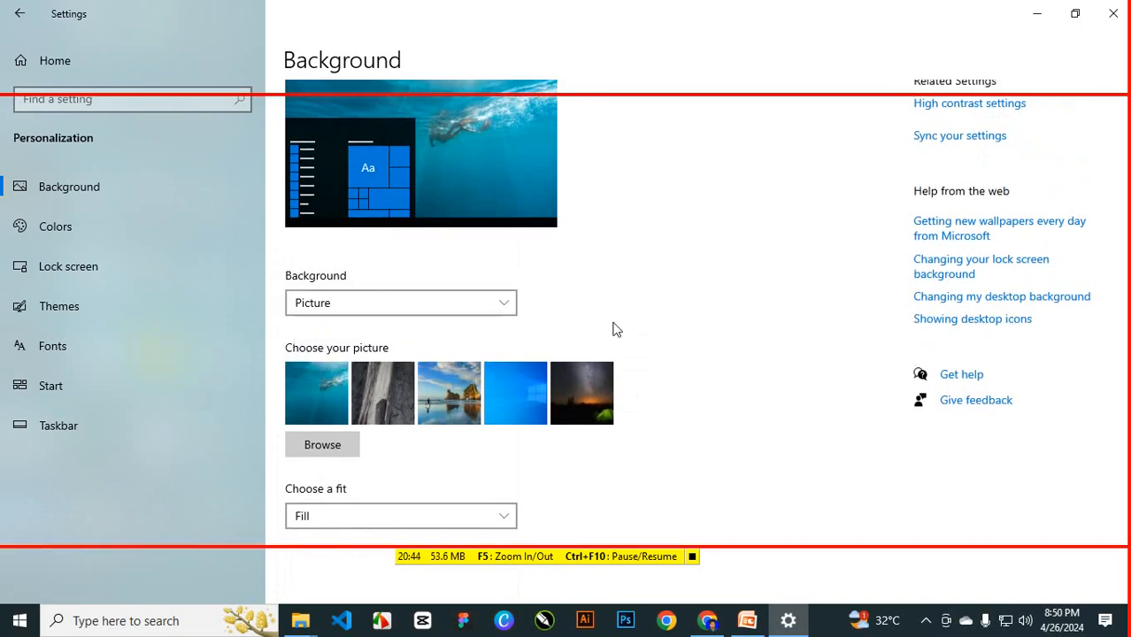
left_click(345, 442)
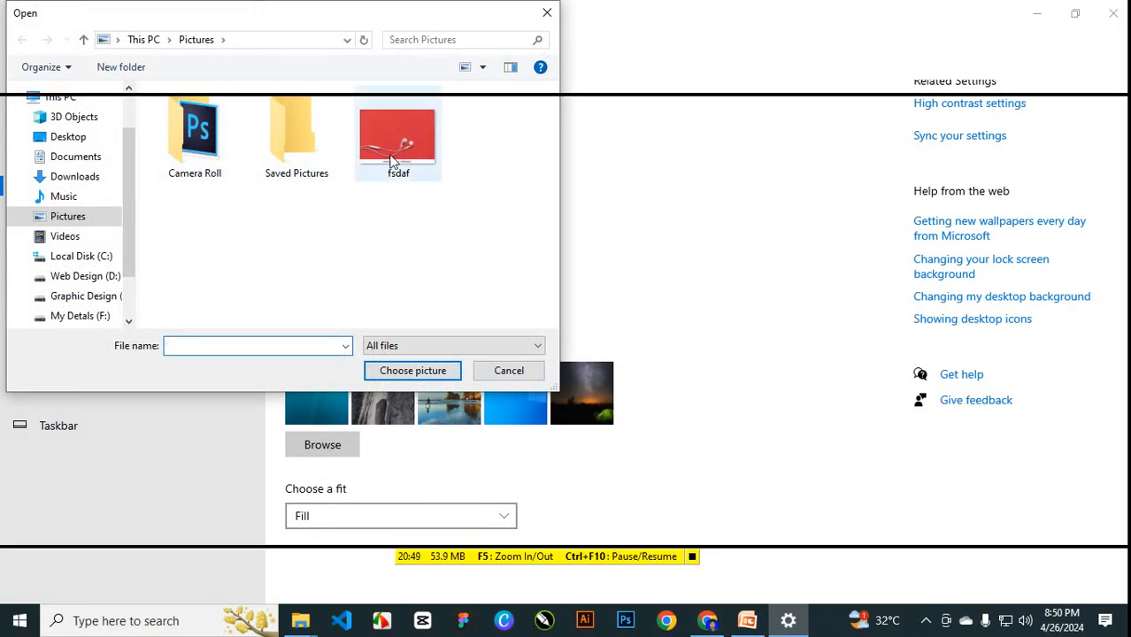
left_click(547, 13)
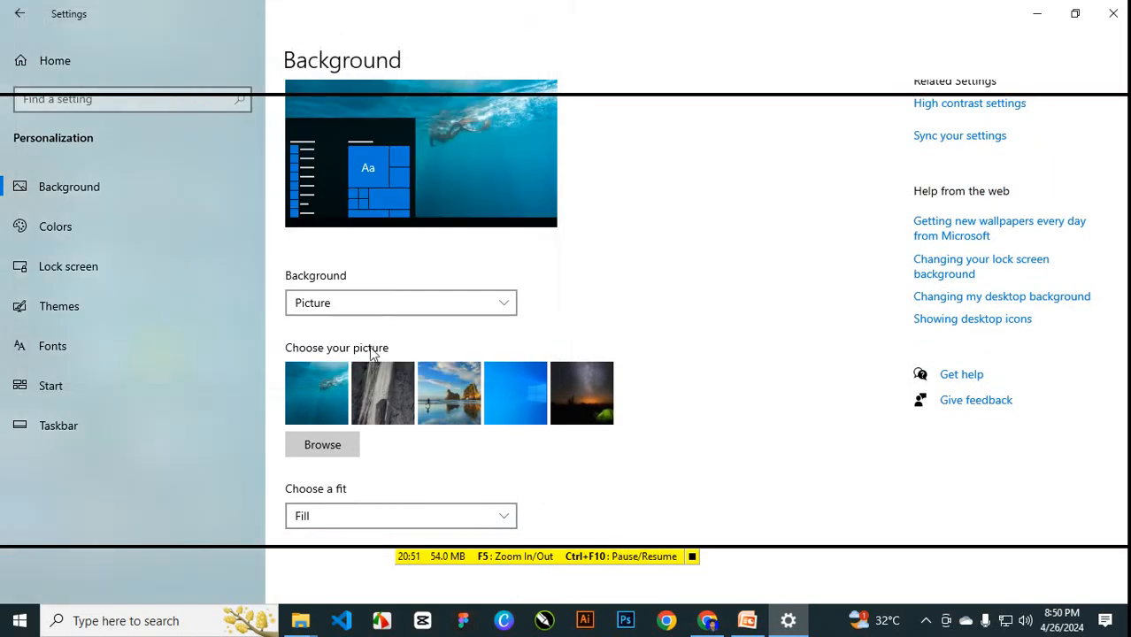
scroll(498, 502, "up", 1)
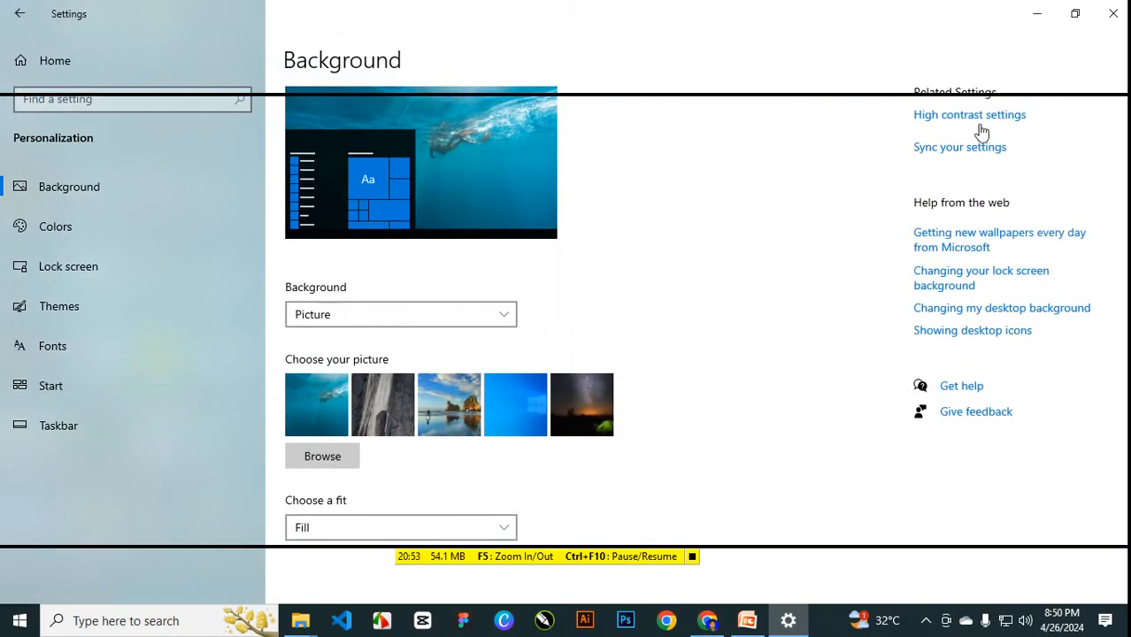
left_click(979, 117)
scroll(588, 430, "down", 1)
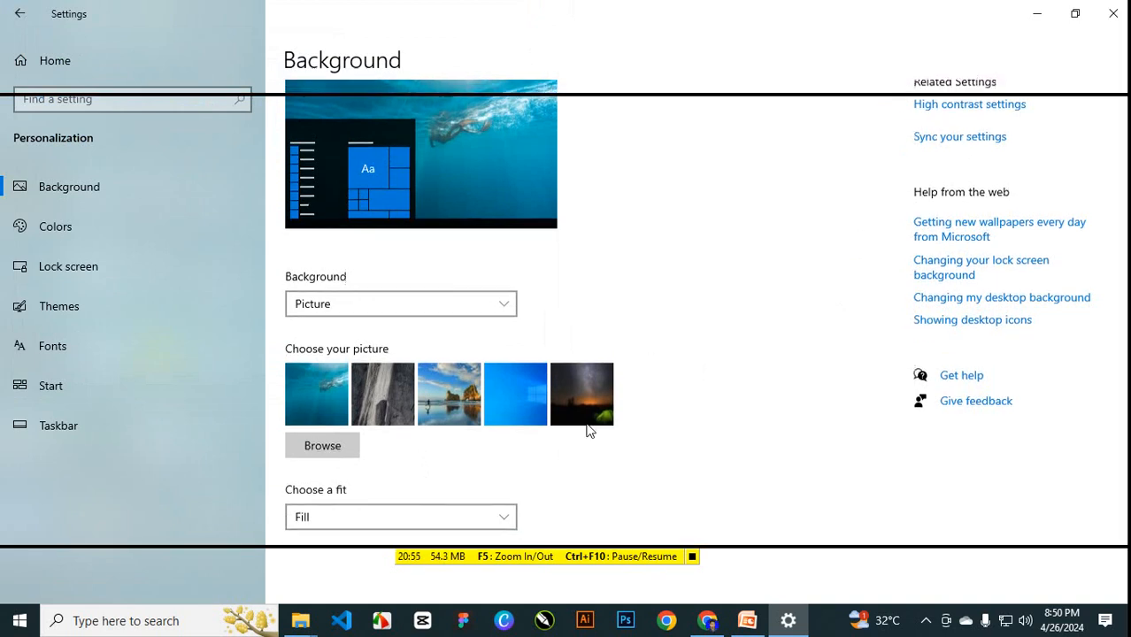
Open the Themes settings, view the current theme's background option, and return to Themes.
left_click(87, 306)
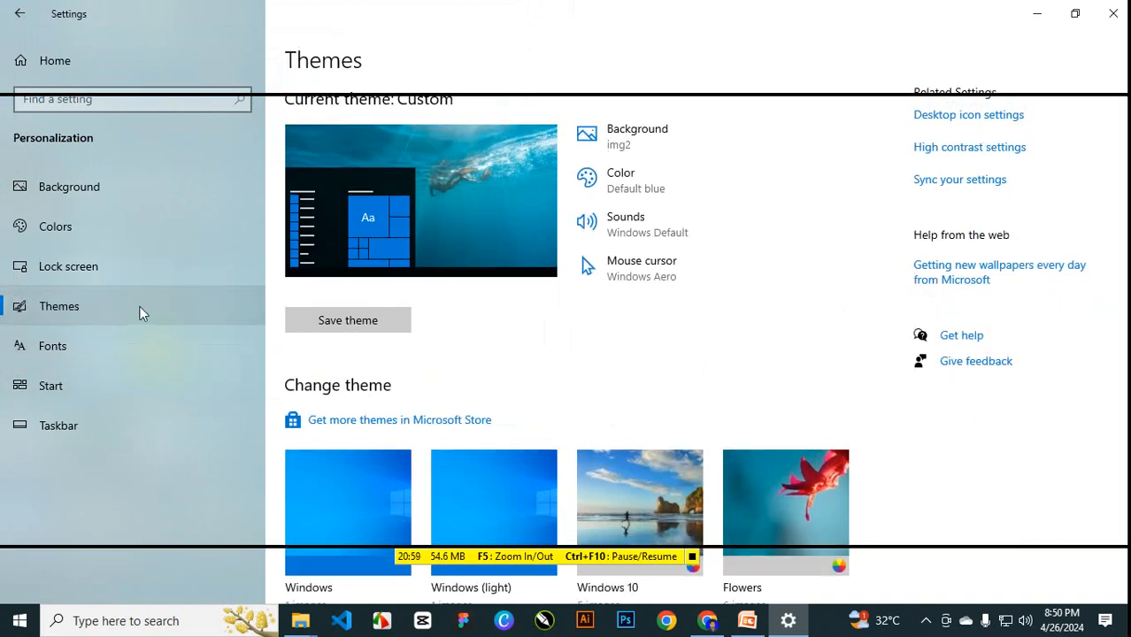
left_click(696, 134)
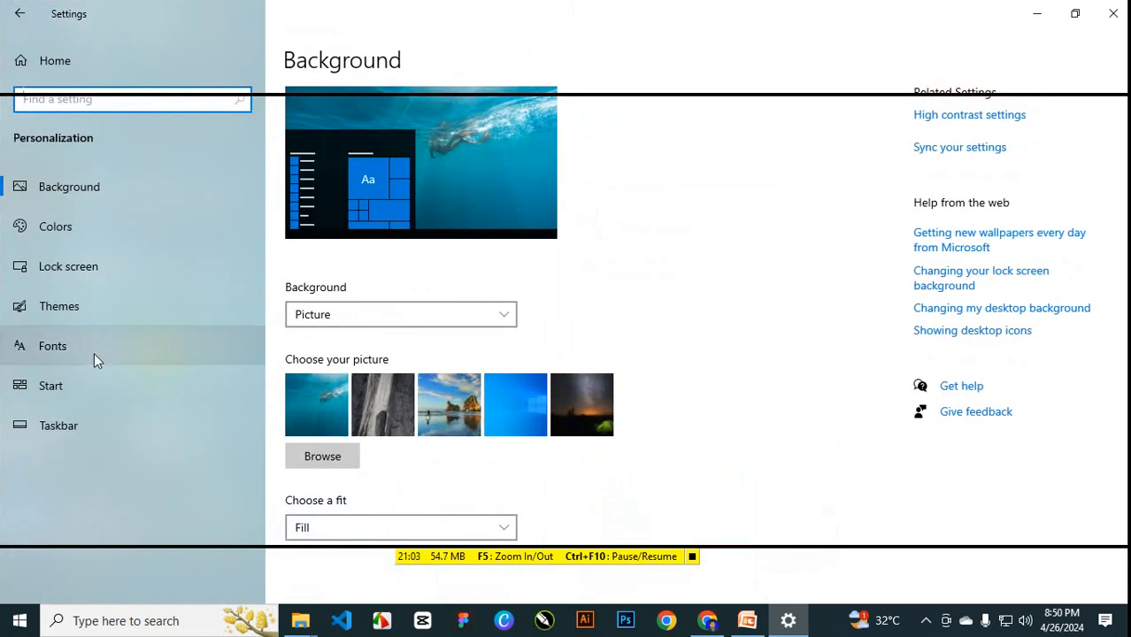
left_click(85, 299)
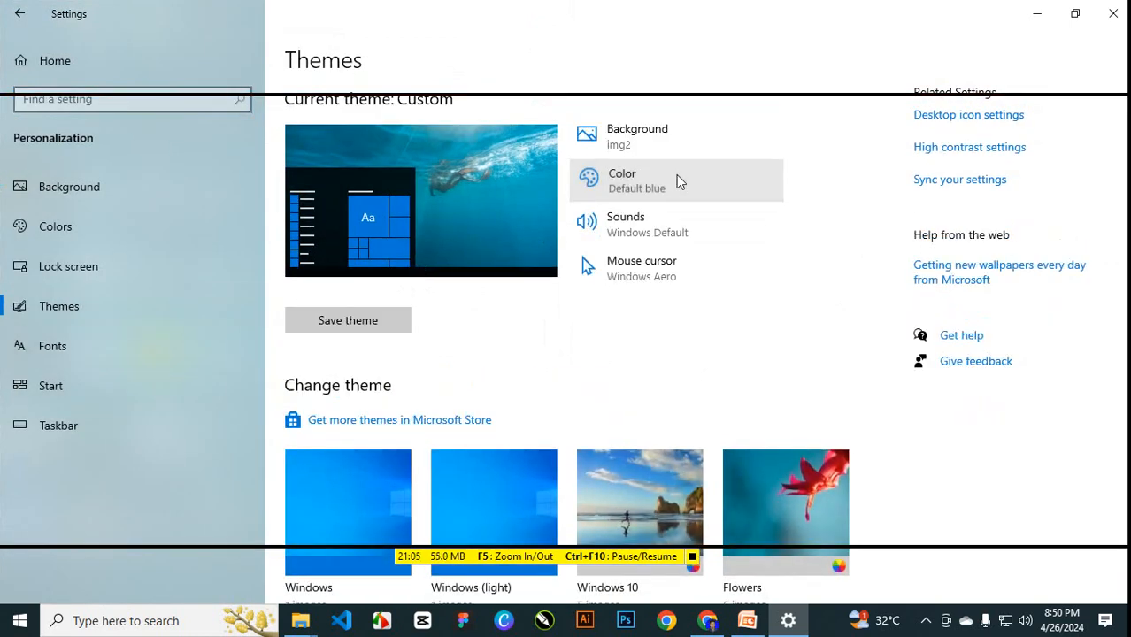
Open the theme's color options, set the color mode to Dark, and check the desktop before returning to Settings.
left_click(676, 181)
left_click(386, 321)
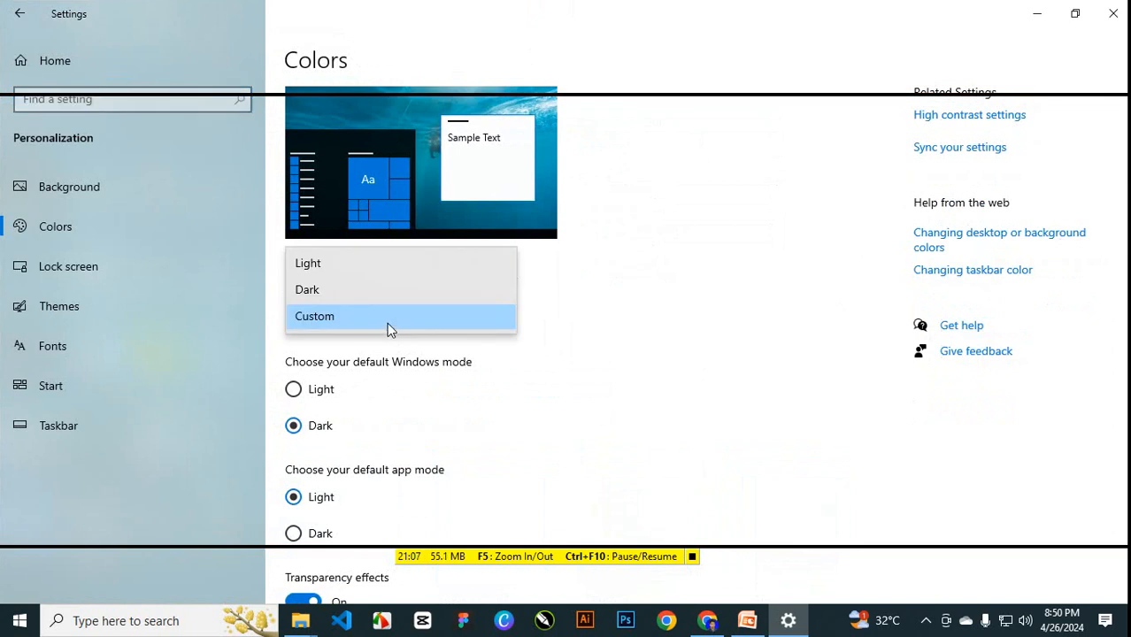
left_click(343, 294)
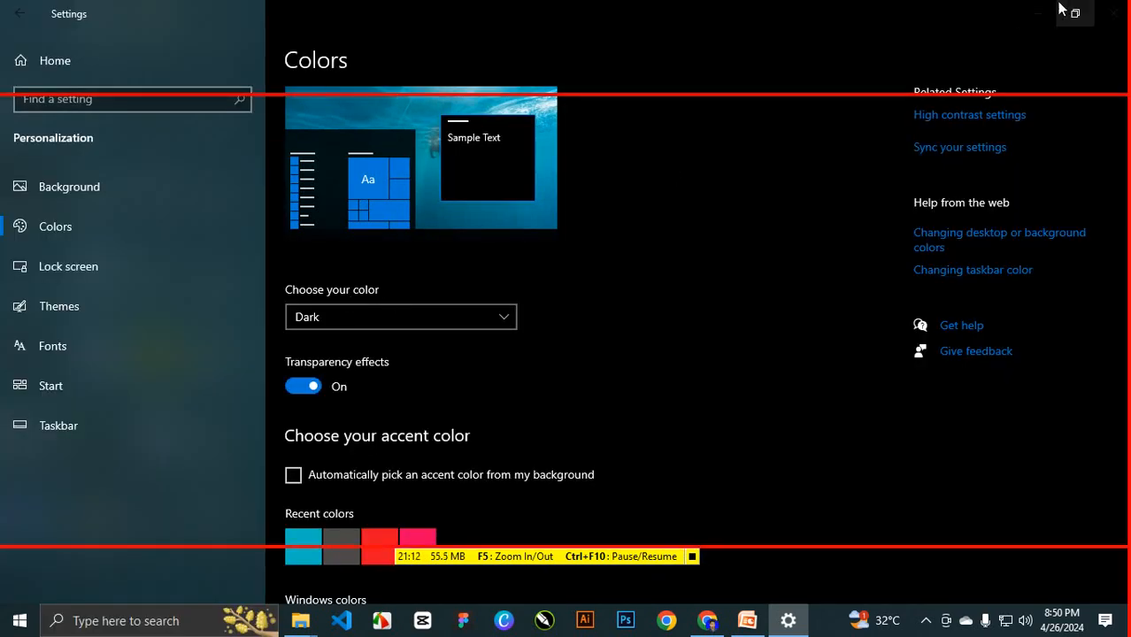
left_click(1037, 11)
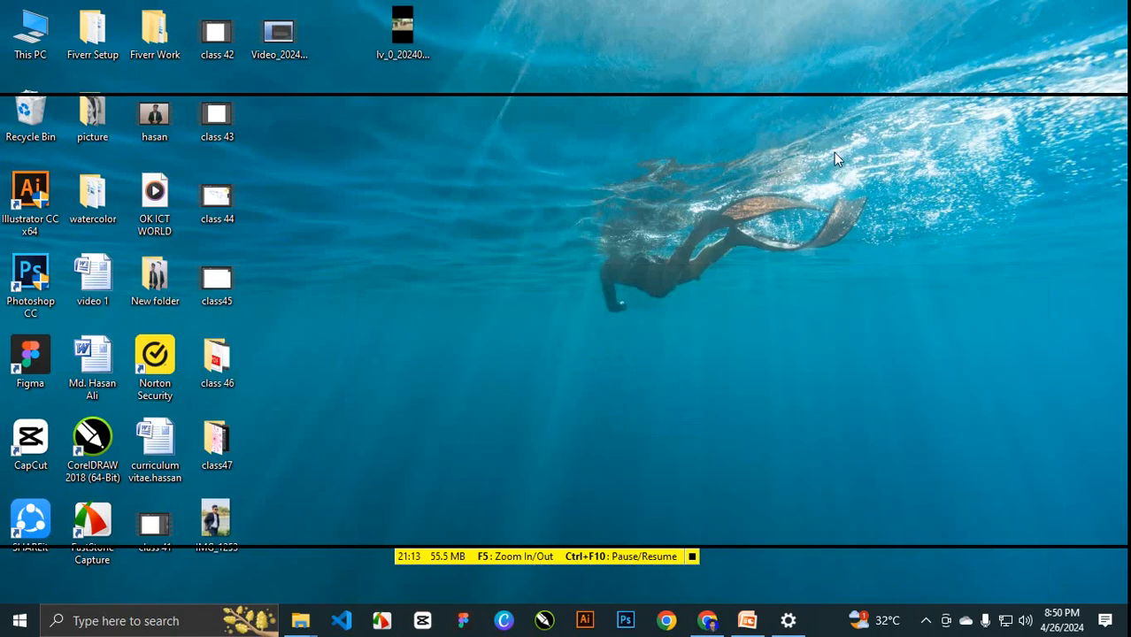
left_click(786, 620)
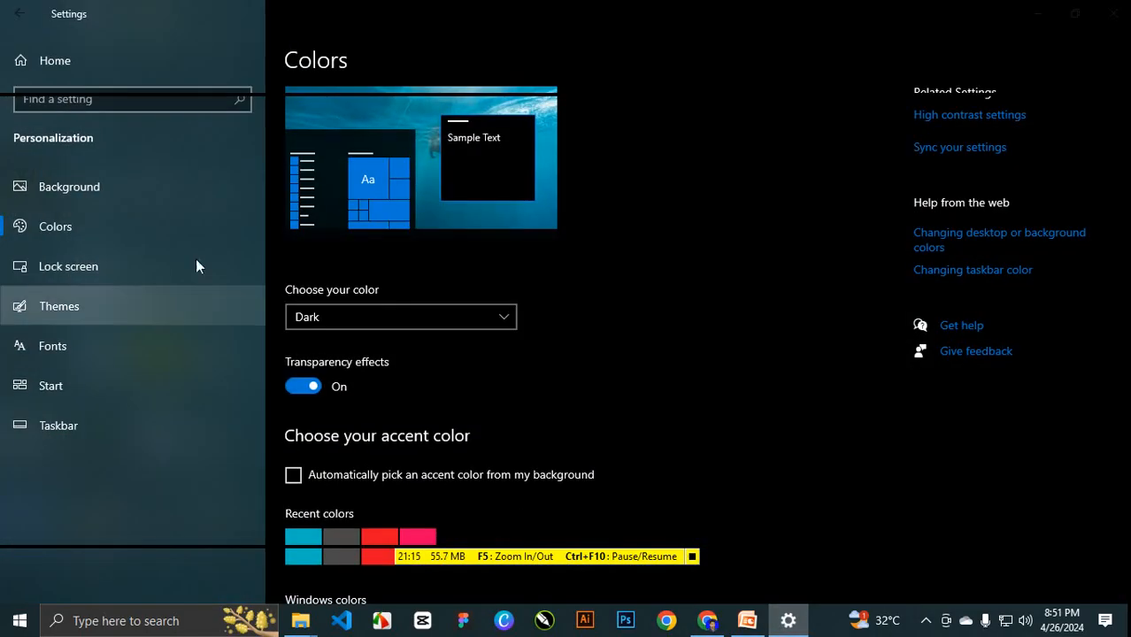
Switch the color mode to Light, and finally set it to Custom.
left_click(465, 317)
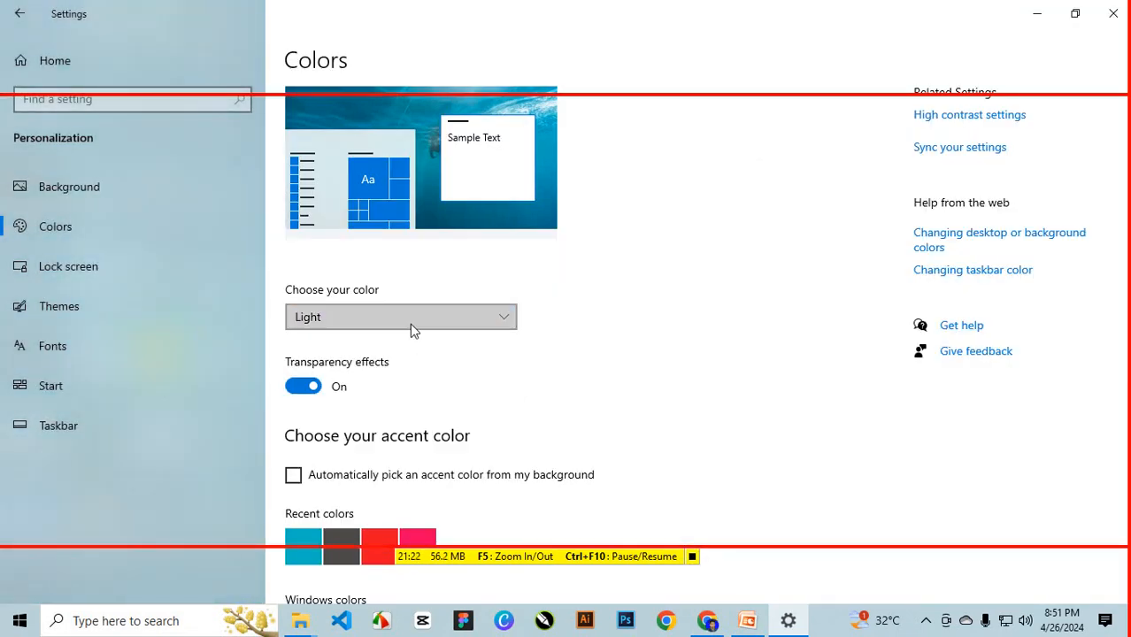
left_click(411, 324)
left_click(398, 368)
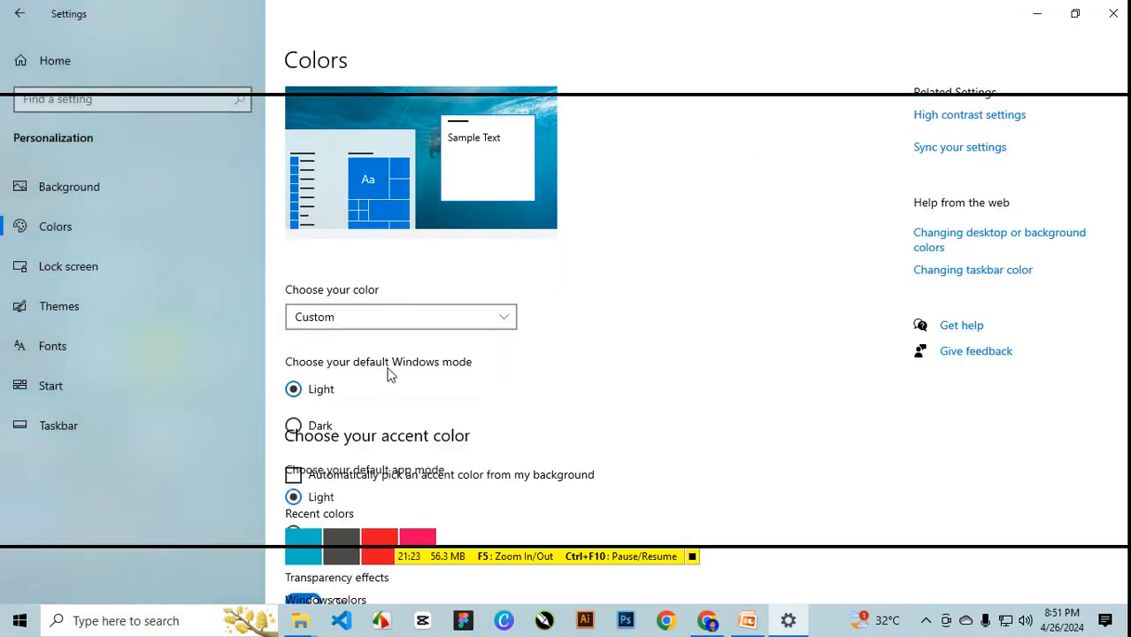
Look through the default mode, accent color and Windows color options without changing the accent color.
scroll(376, 474, "down", 3)
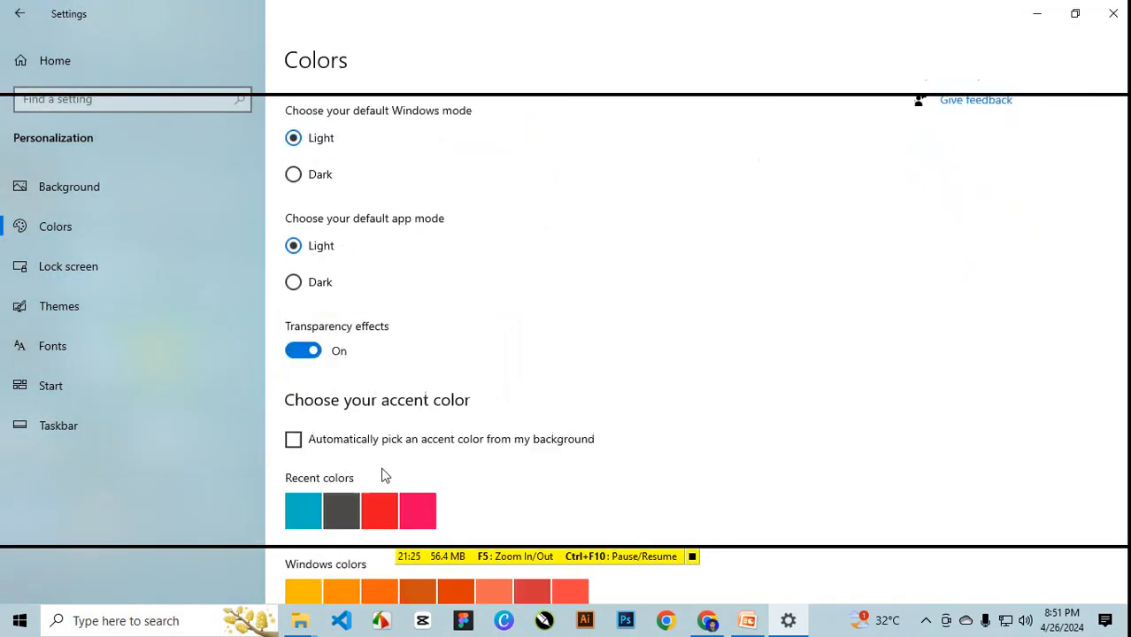
left_click(336, 451)
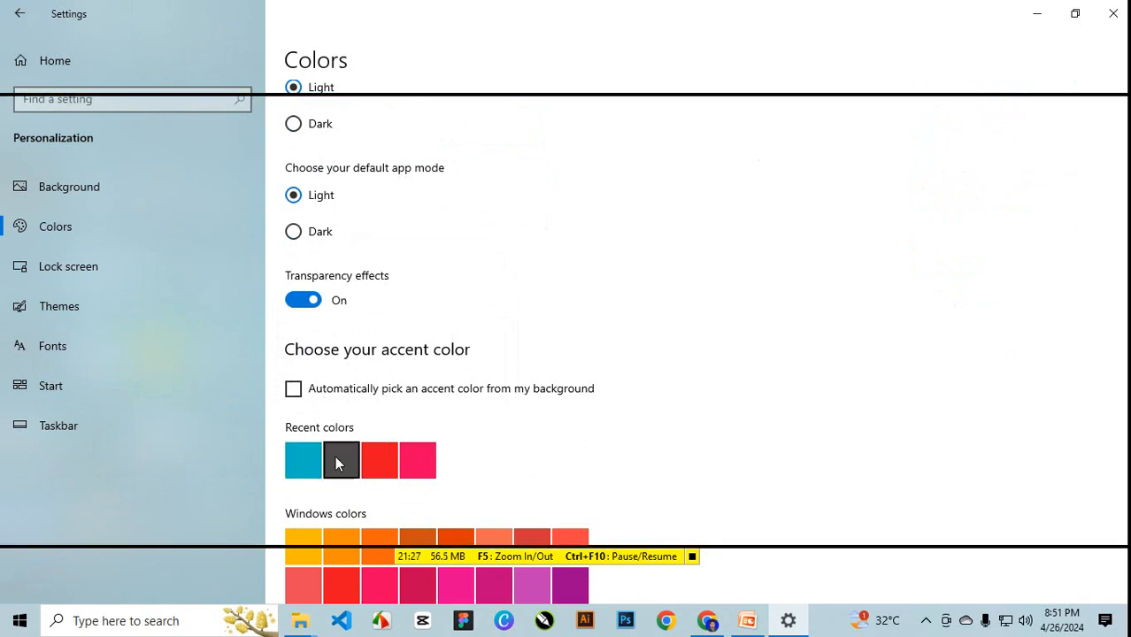
scroll(466, 427, "down", 4)
scroll(401, 369, "up", 2)
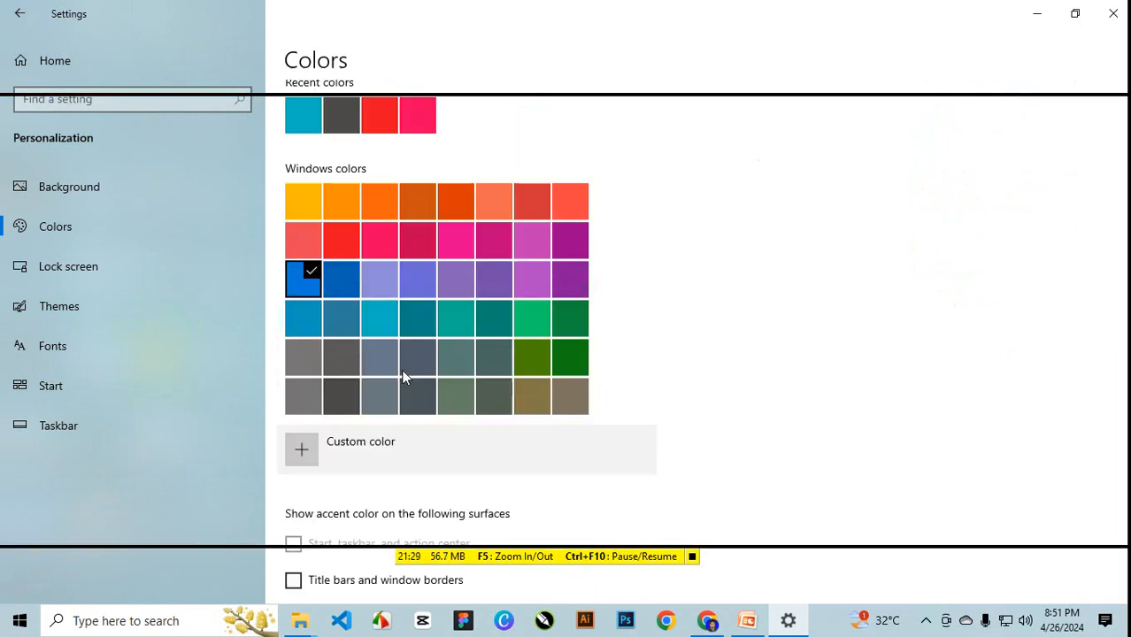
scroll(460, 396, "up", 5)
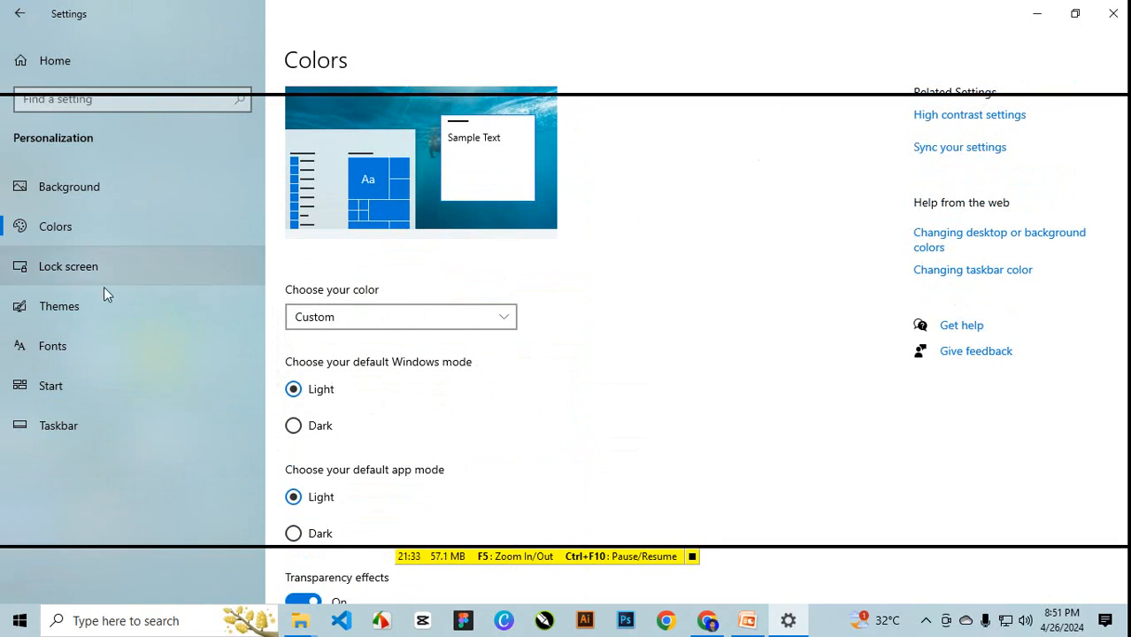
Open the current theme's sound settings from Themes and preview the Asterisk and Calendar Reminder event sounds.
left_click(117, 312)
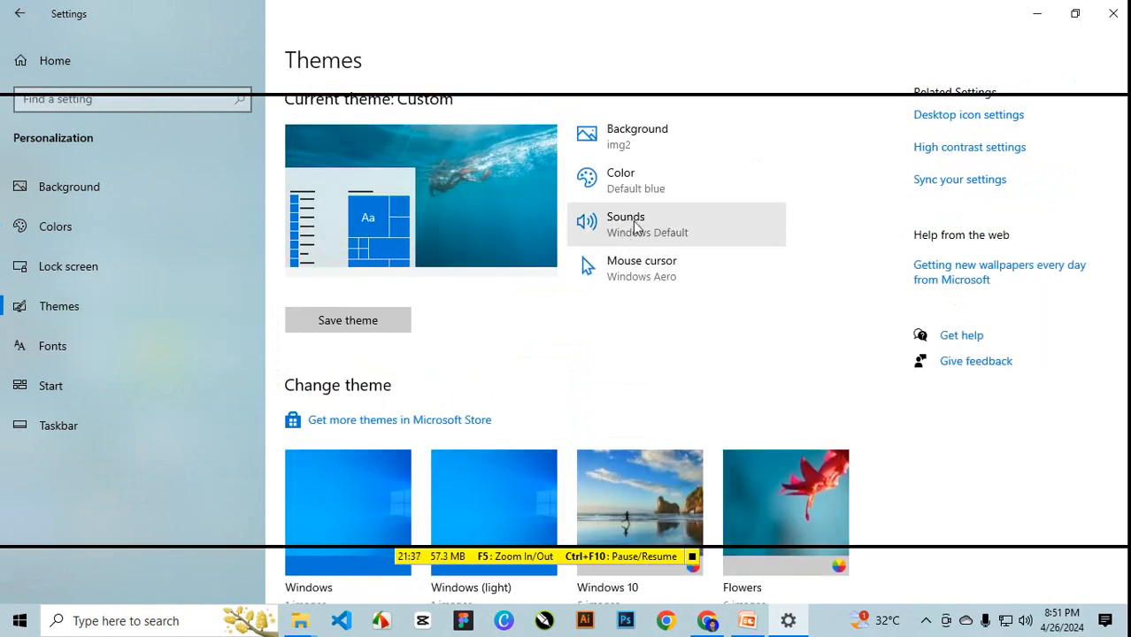
left_click(684, 221)
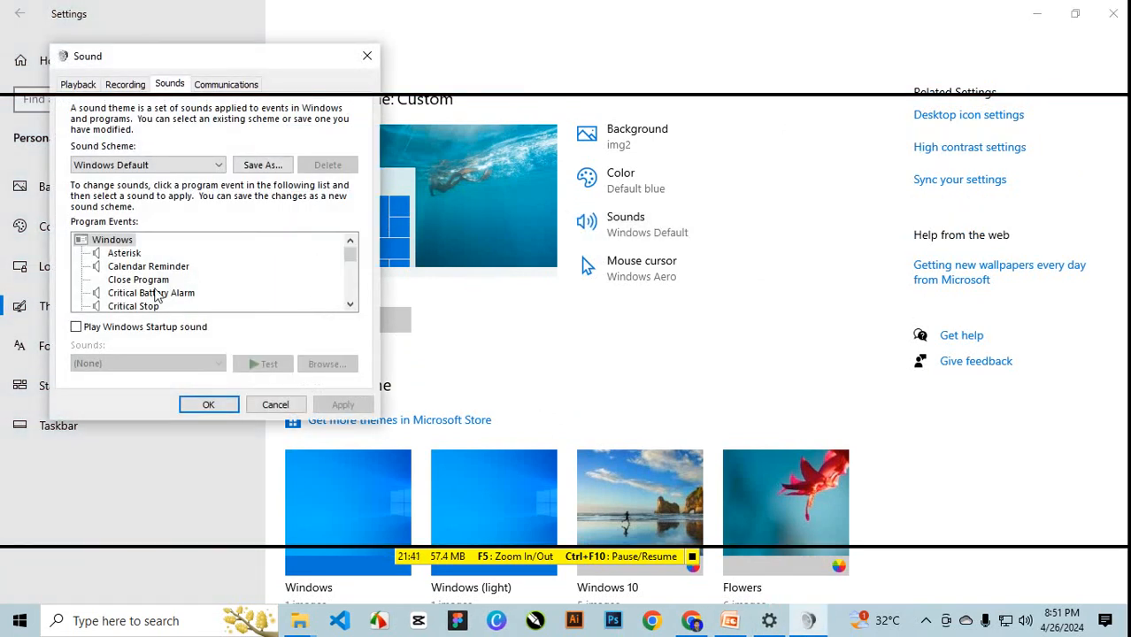
left_click(98, 255)
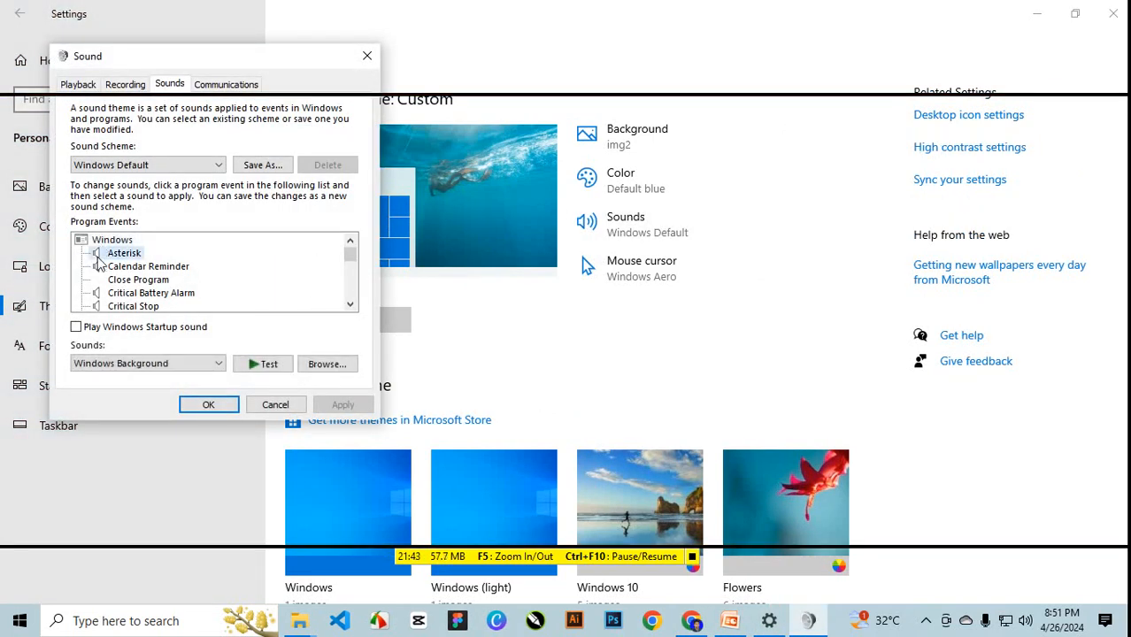
left_click(260, 368)
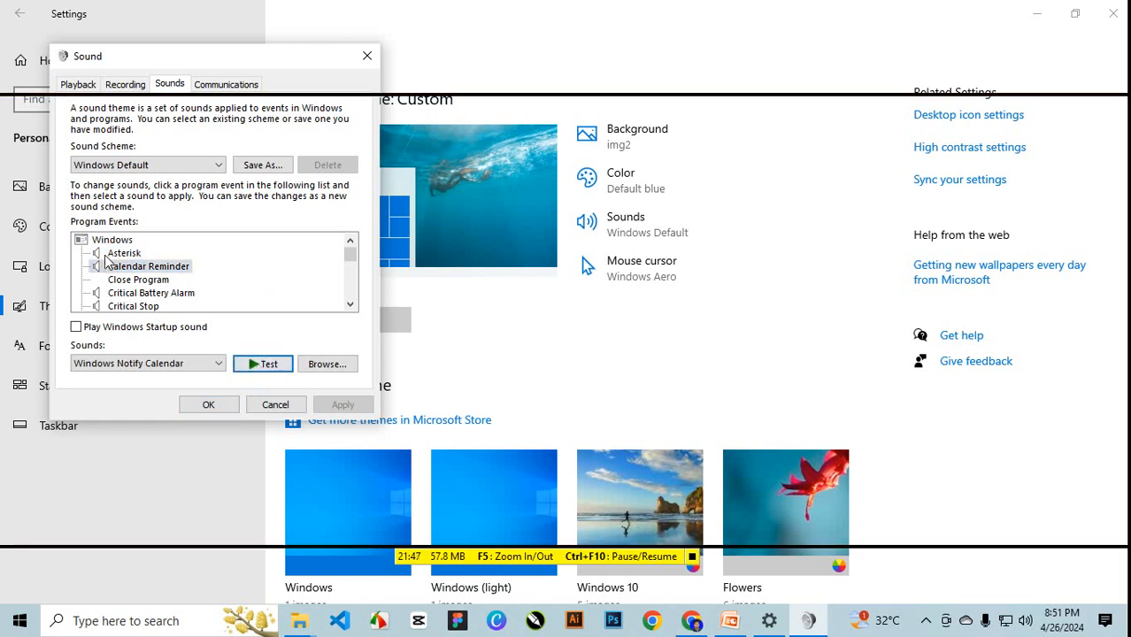
left_click(108, 253)
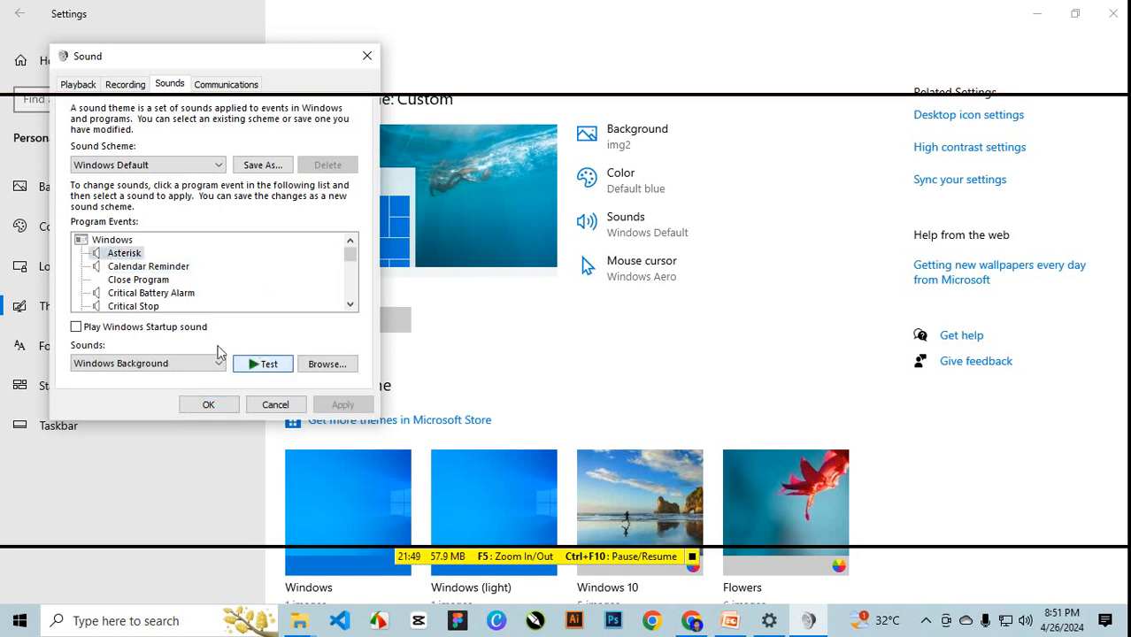
left_click(115, 266)
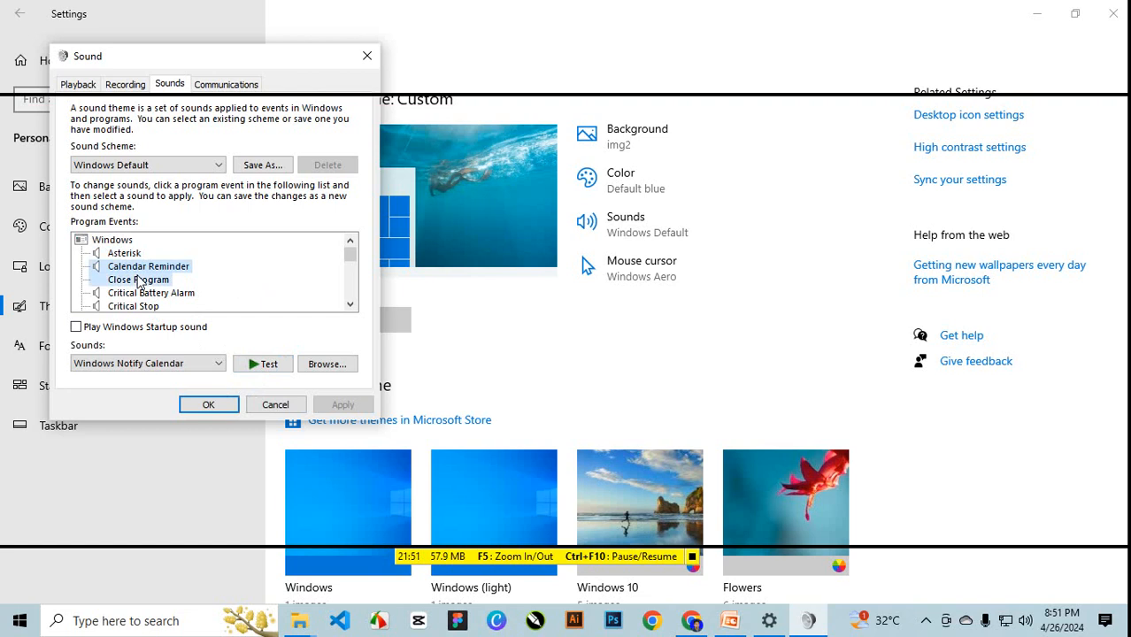
Preview the Critical Battery Alarm, Critical Stop and Default Beep sounds, and close the sound settings without changes.
left_click(139, 280)
left_click(127, 293)
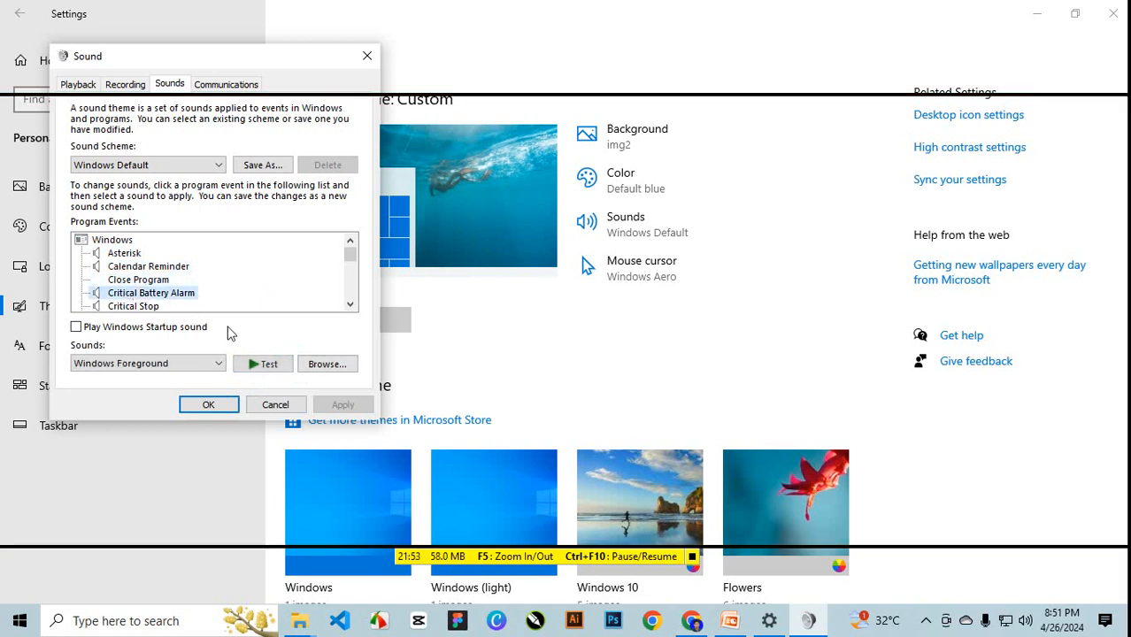
left_click(258, 367)
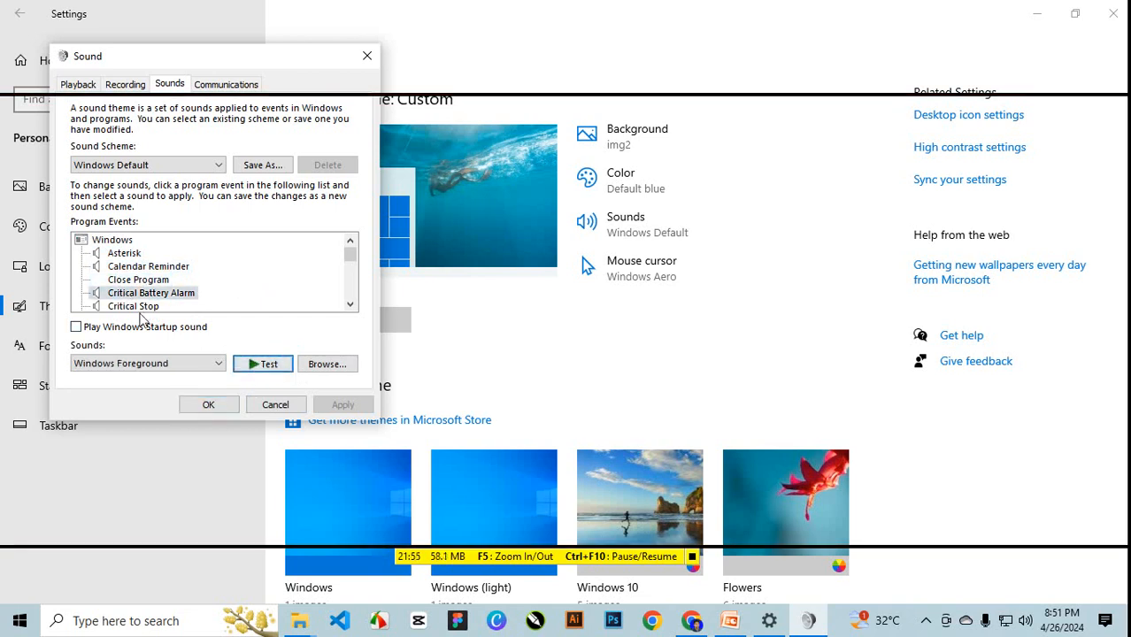
left_click(133, 306)
left_click(262, 369)
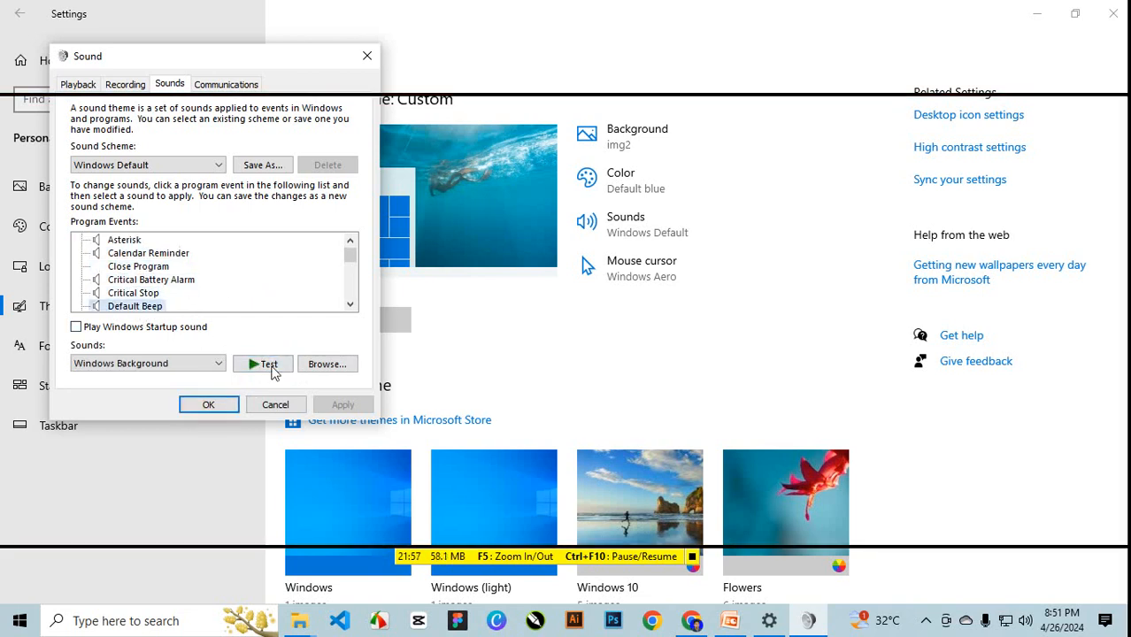
left_click(272, 368)
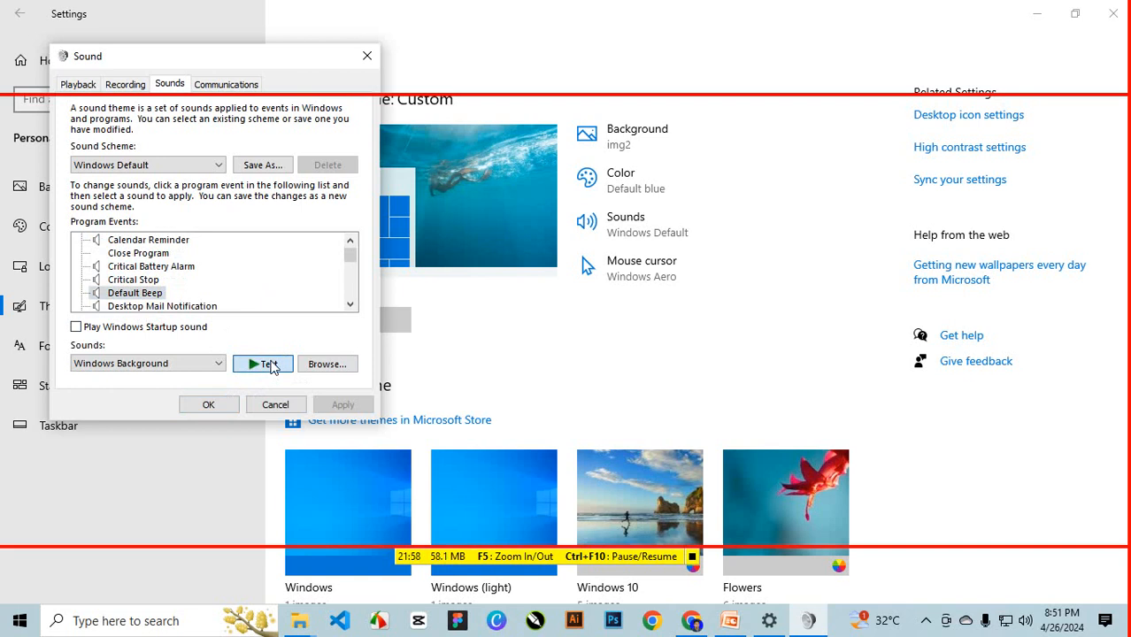
left_click(366, 58)
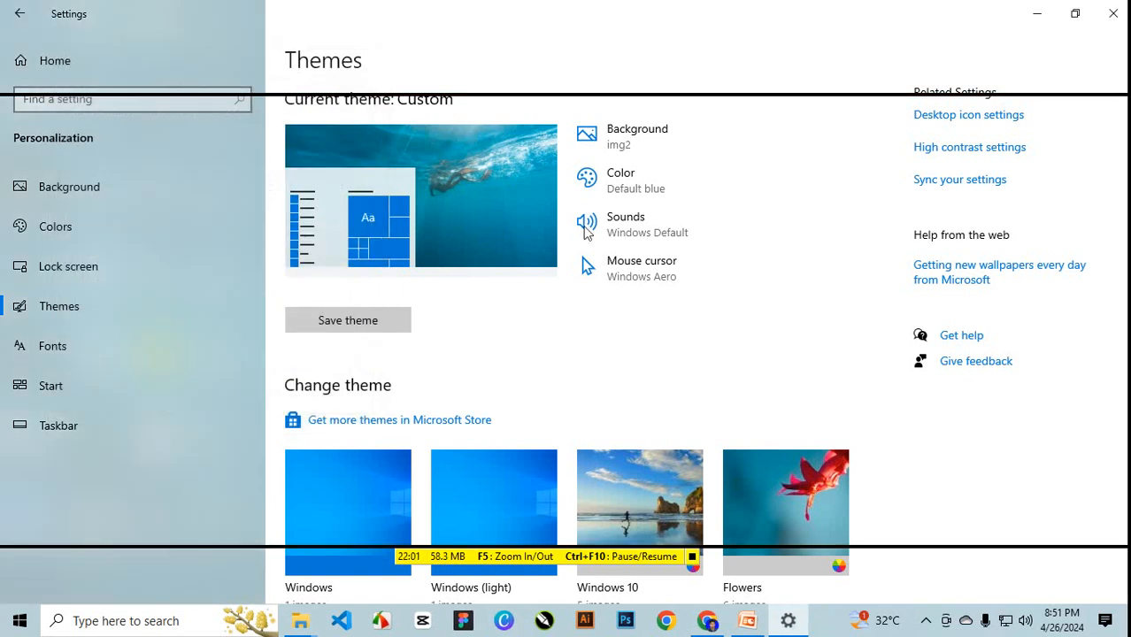
View the theme's mouse cursor properties without changes, and apply the Windows 10 theme, showing the desktop.
left_click(668, 277)
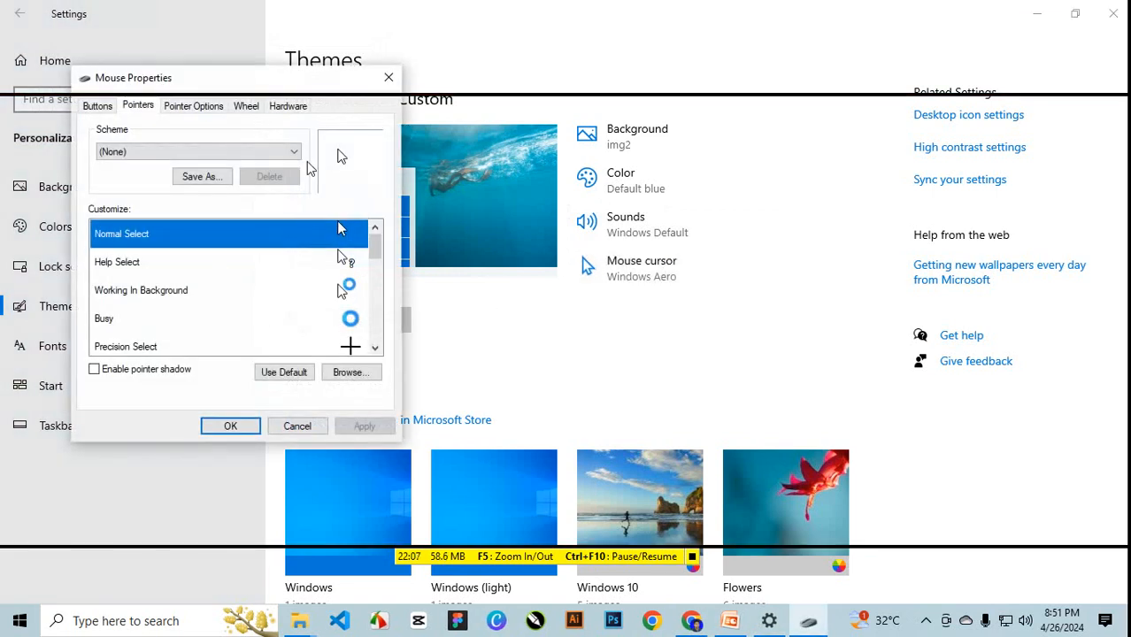
left_click(387, 77)
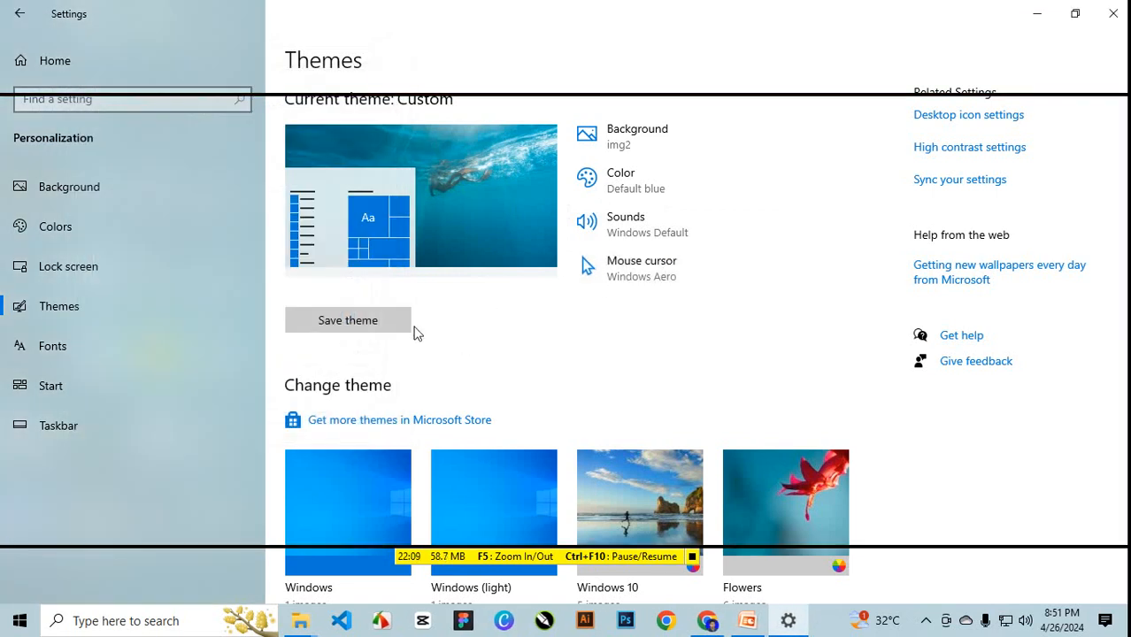
scroll(399, 349, "down", 2)
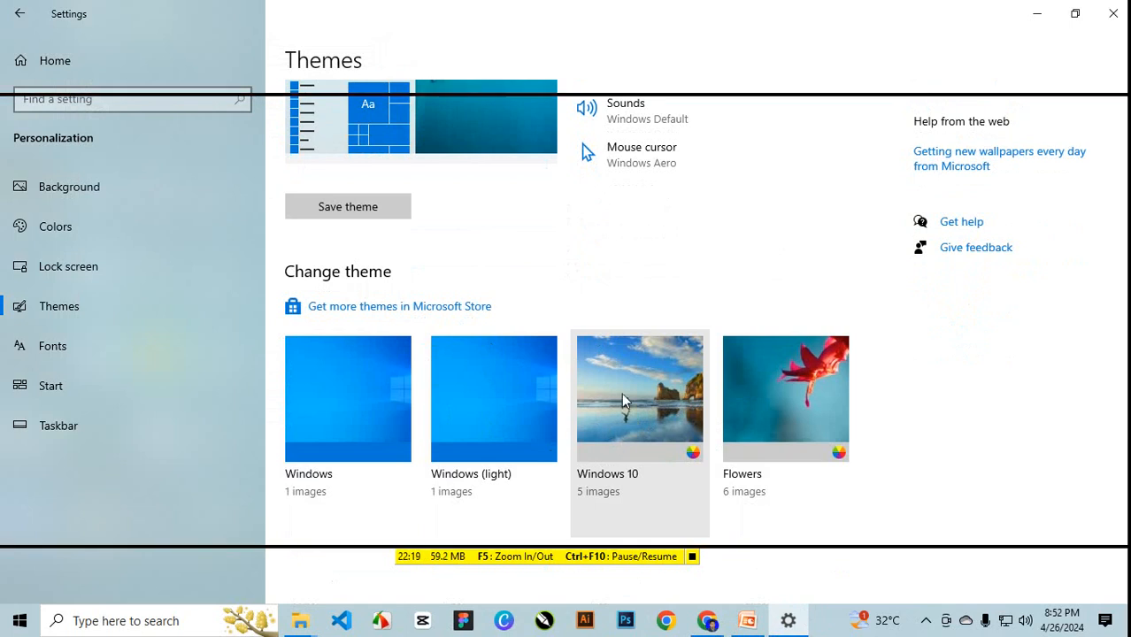
left_click(1034, 16)
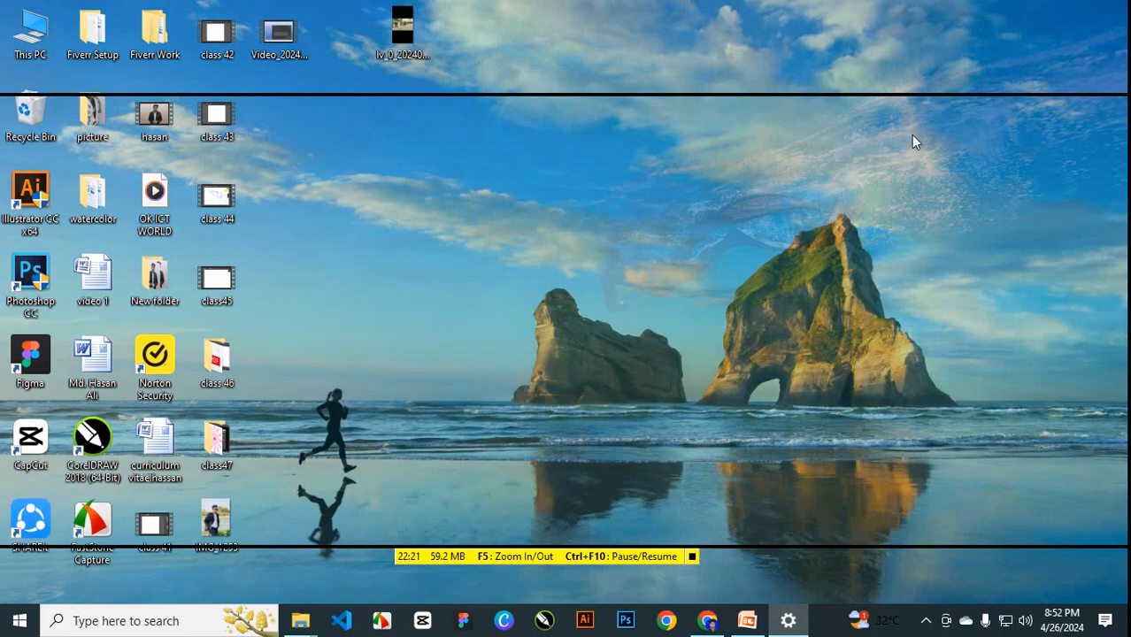
Advance to the next desktop background seven times, stopping at the rock-climbing picture.
right_click(600, 179)
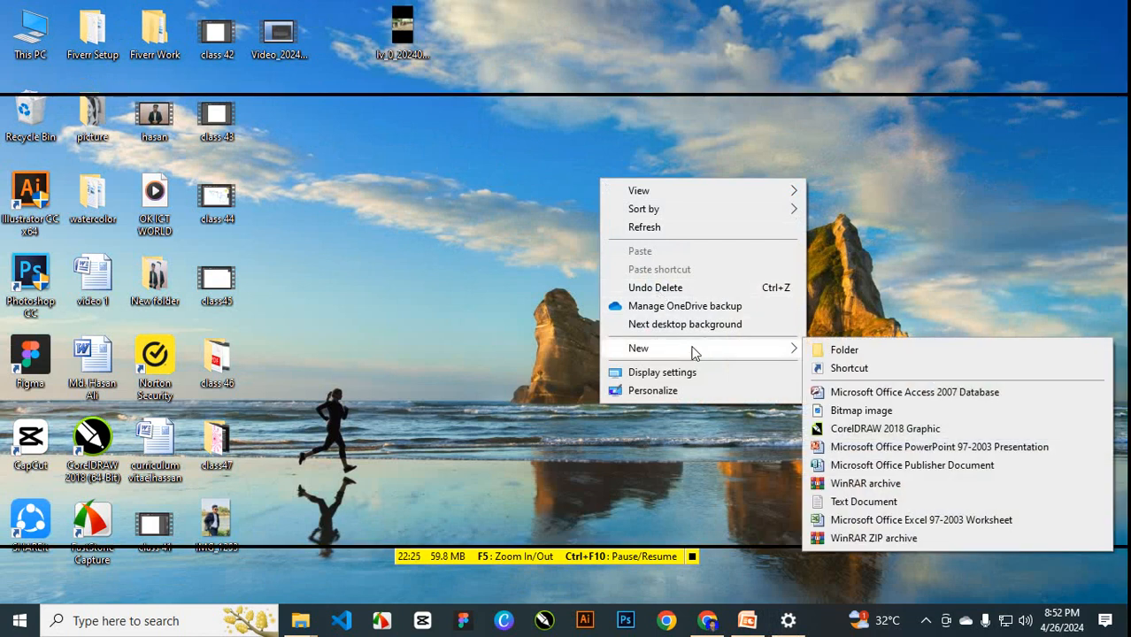
left_click(719, 325)
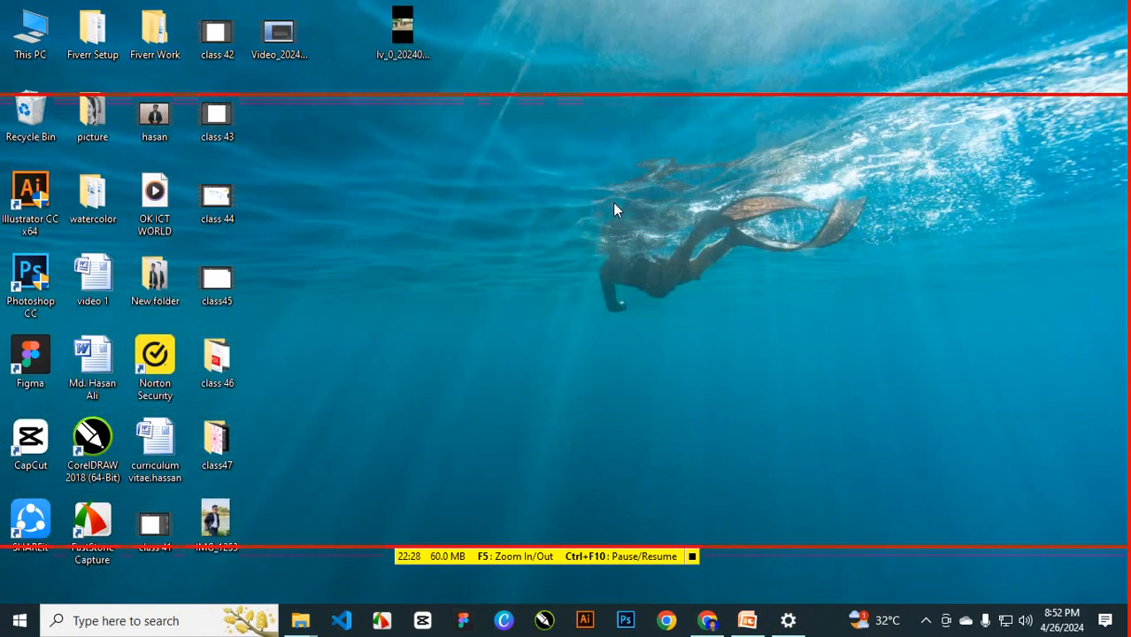
right_click(612, 203)
left_click(699, 349)
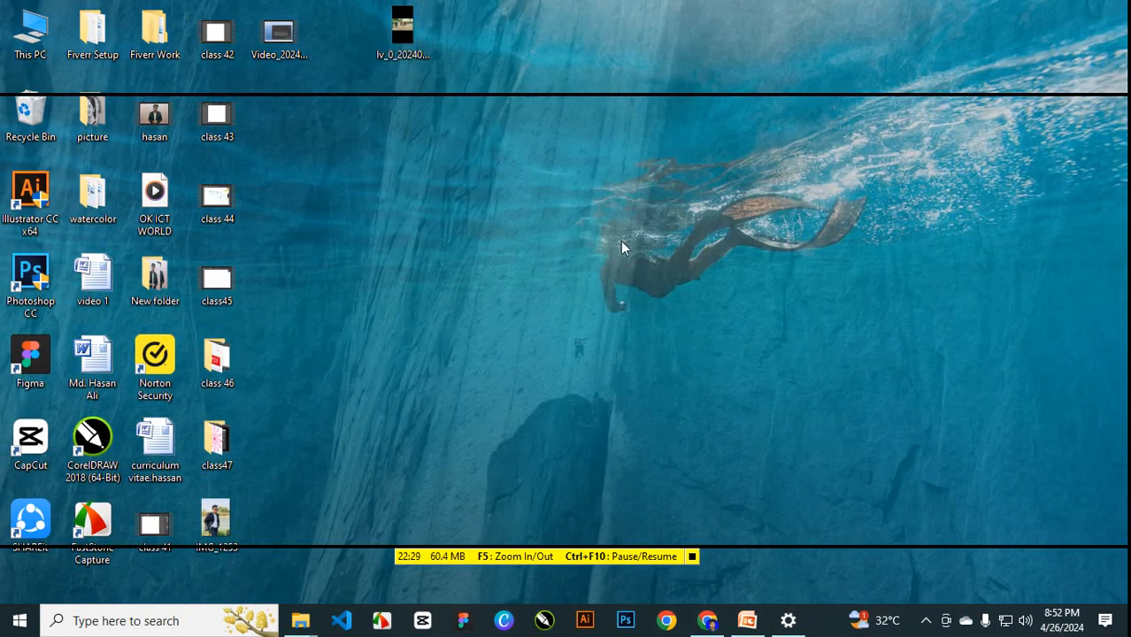
right_click(619, 233)
left_click(717, 383)
right_click(605, 243)
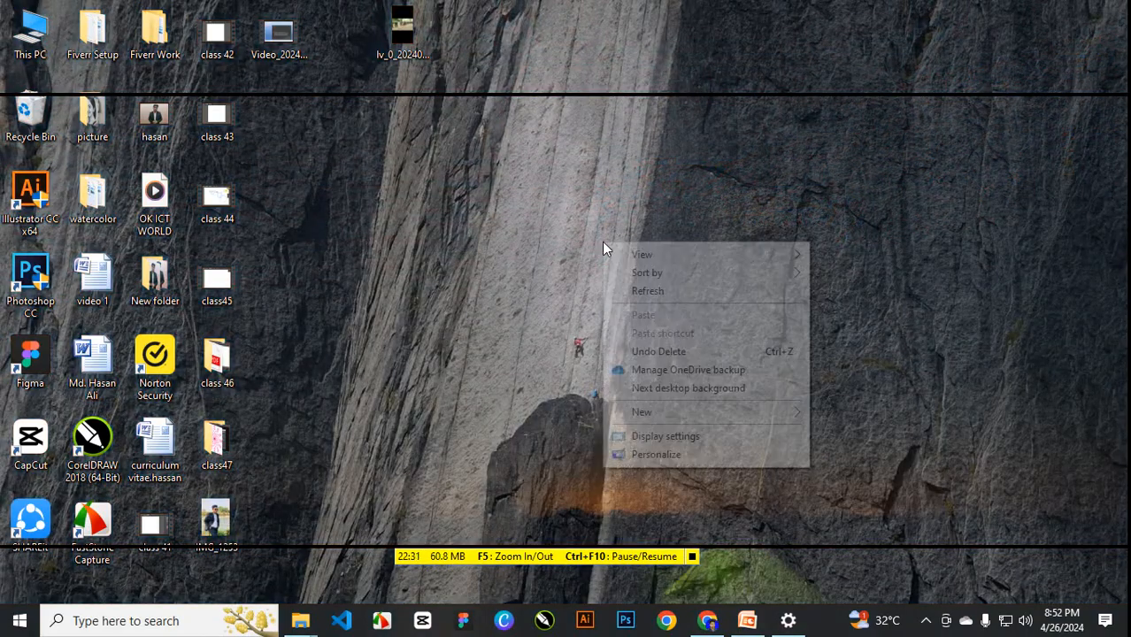
left_click(696, 389)
right_click(593, 207)
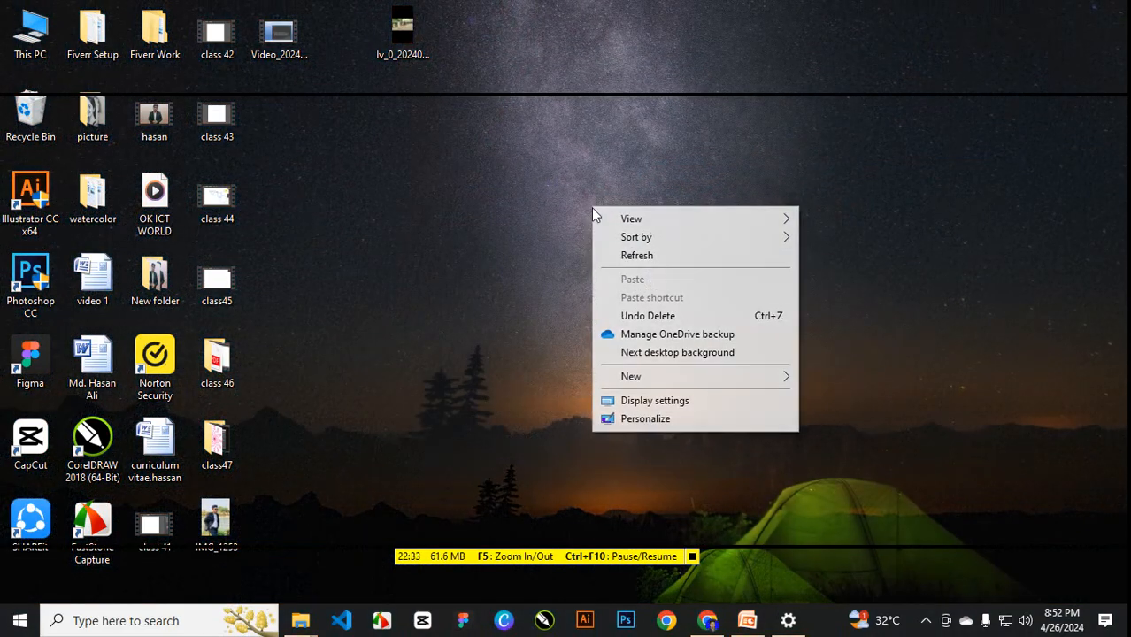
left_click(702, 353)
right_click(556, 186)
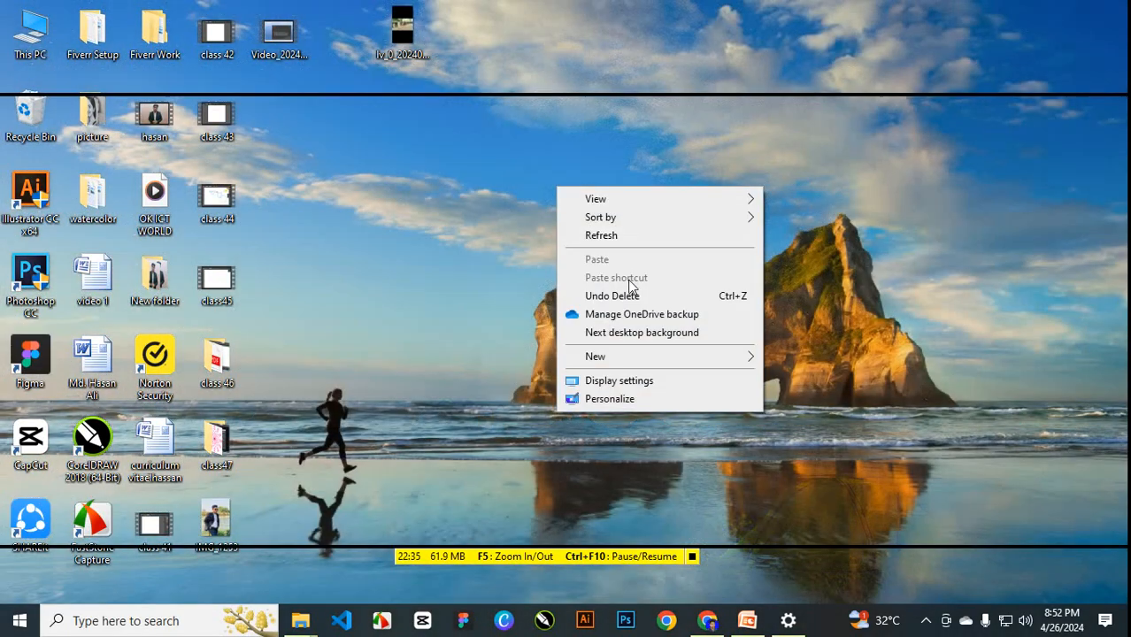
left_click(639, 332)
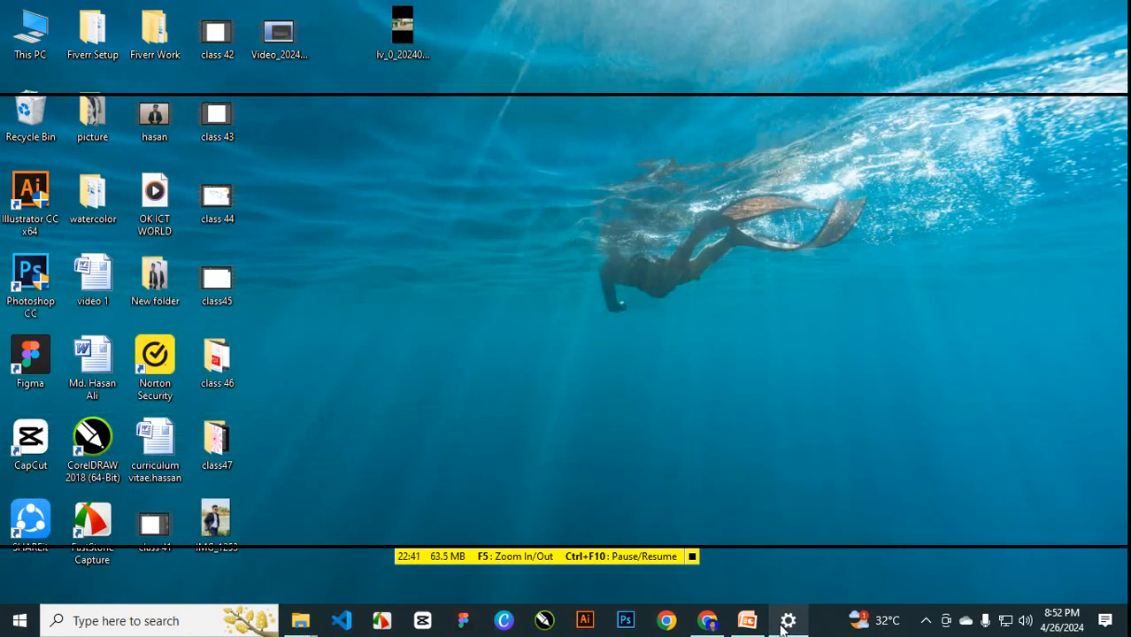
right_click(490, 154)
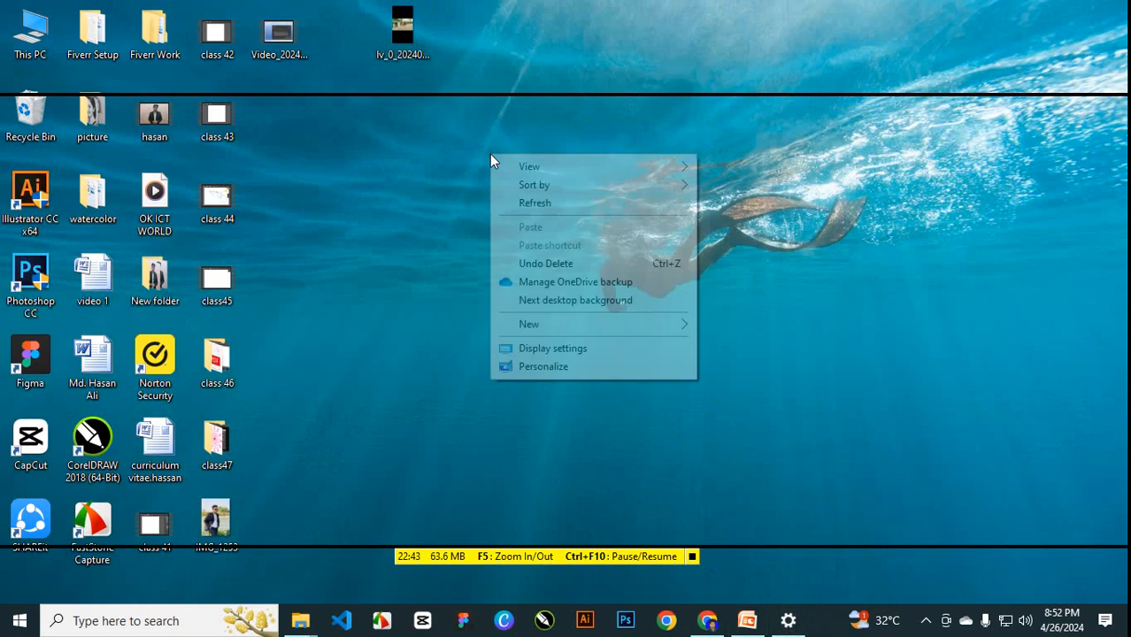
left_click(569, 308)
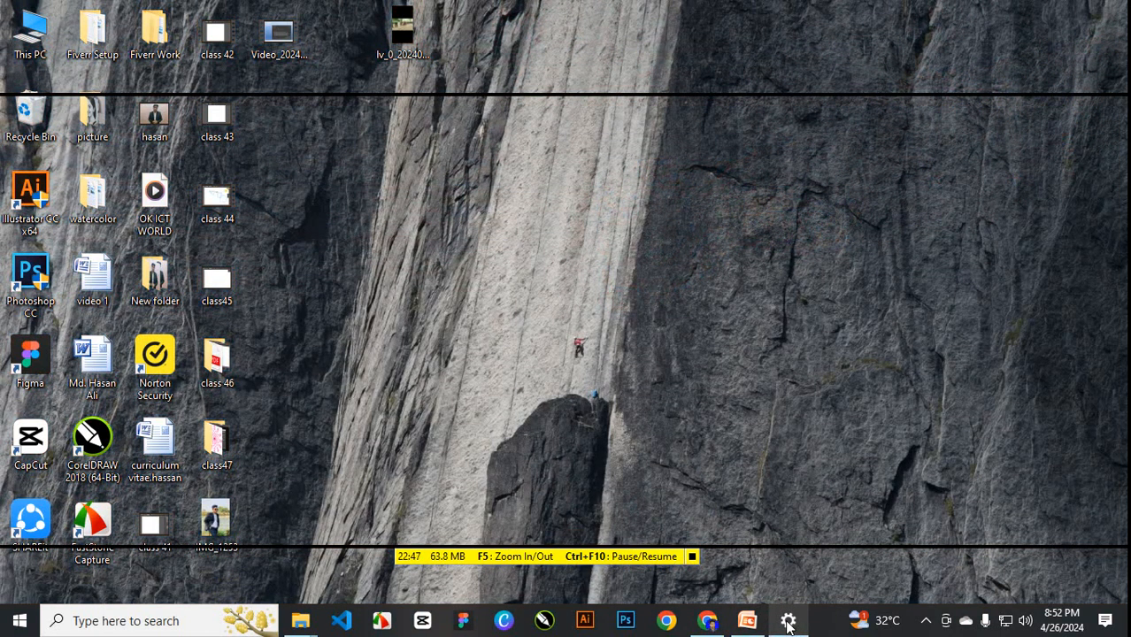
Switch to the Class-1 presentation in PowerPoint.
left_click(746, 627)
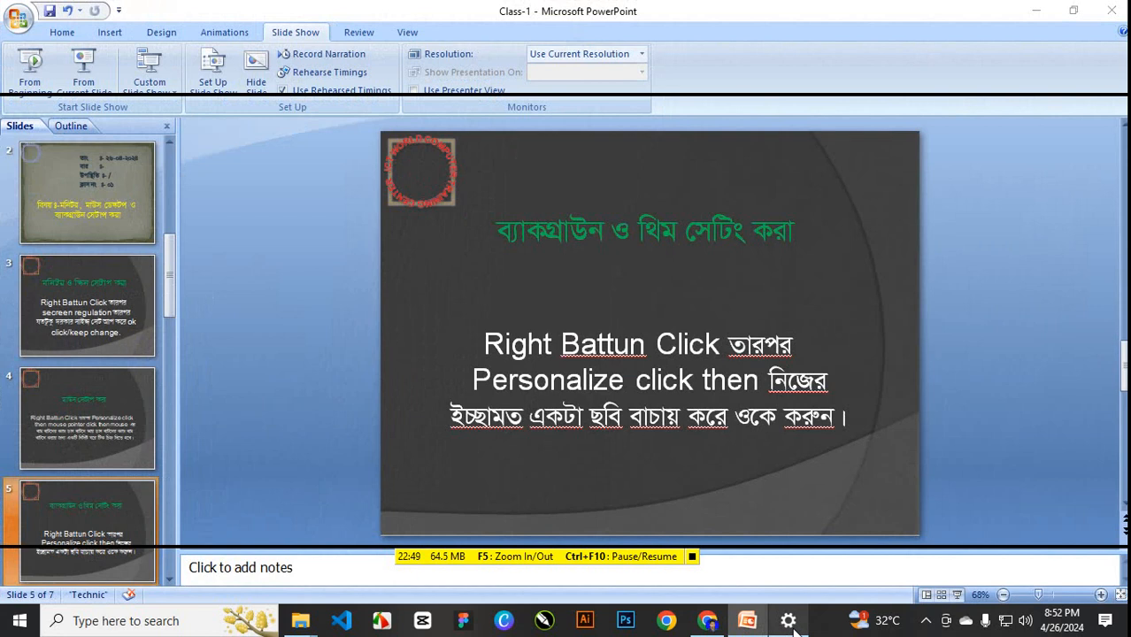
View the Themes page of the personalization settings from the desktop, and return to the refreshed desktop without changes.
left_click(1036, 14)
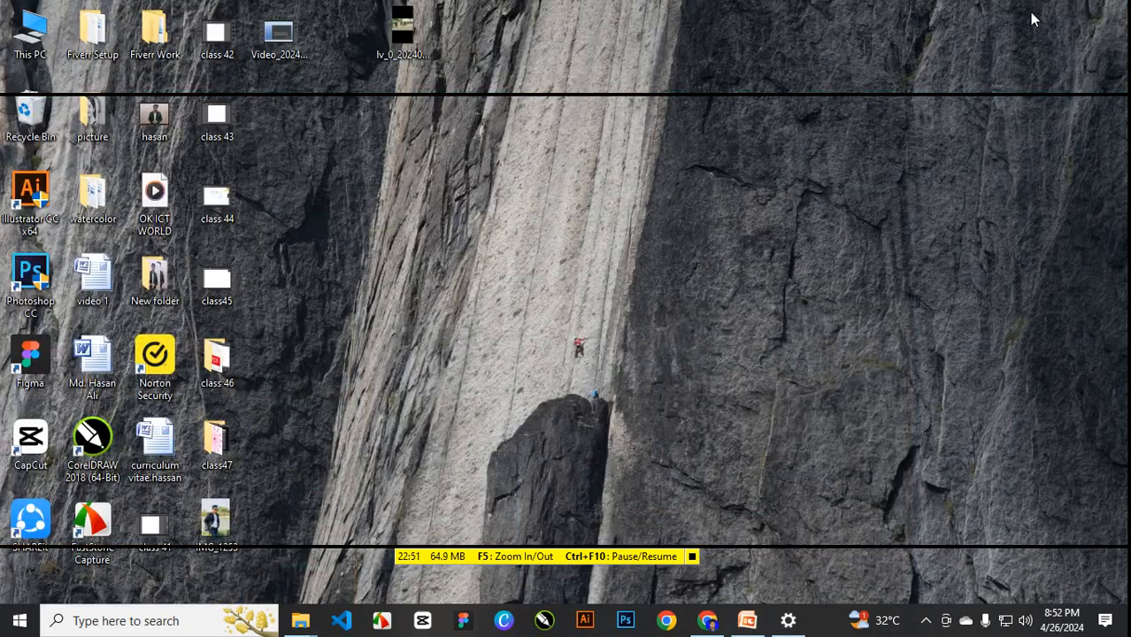
right_click(864, 171)
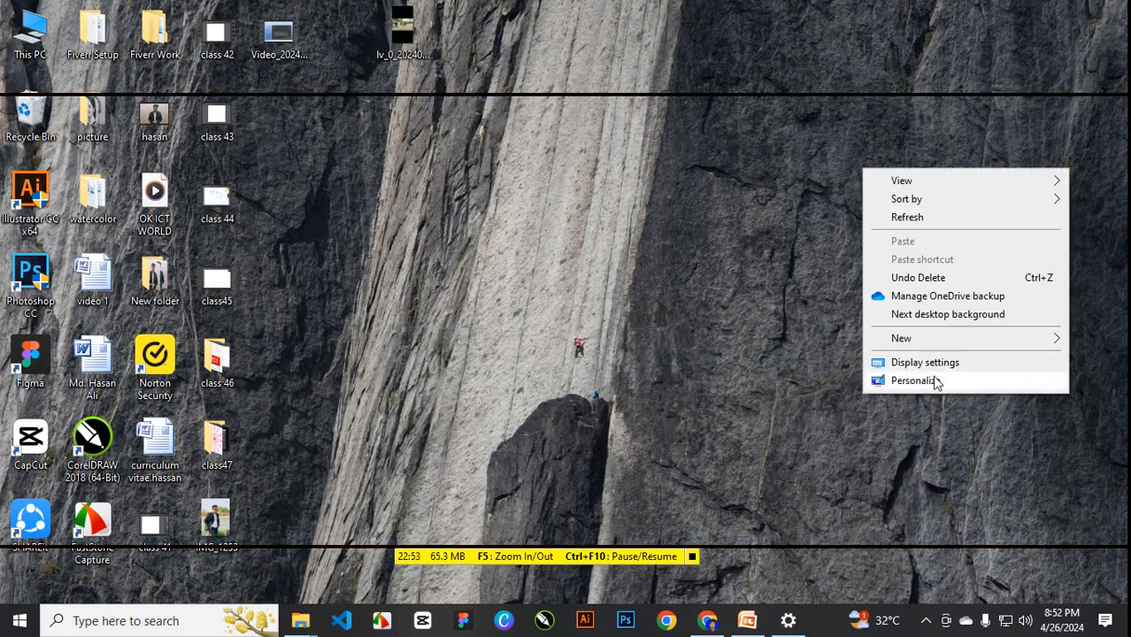
left_click(920, 380)
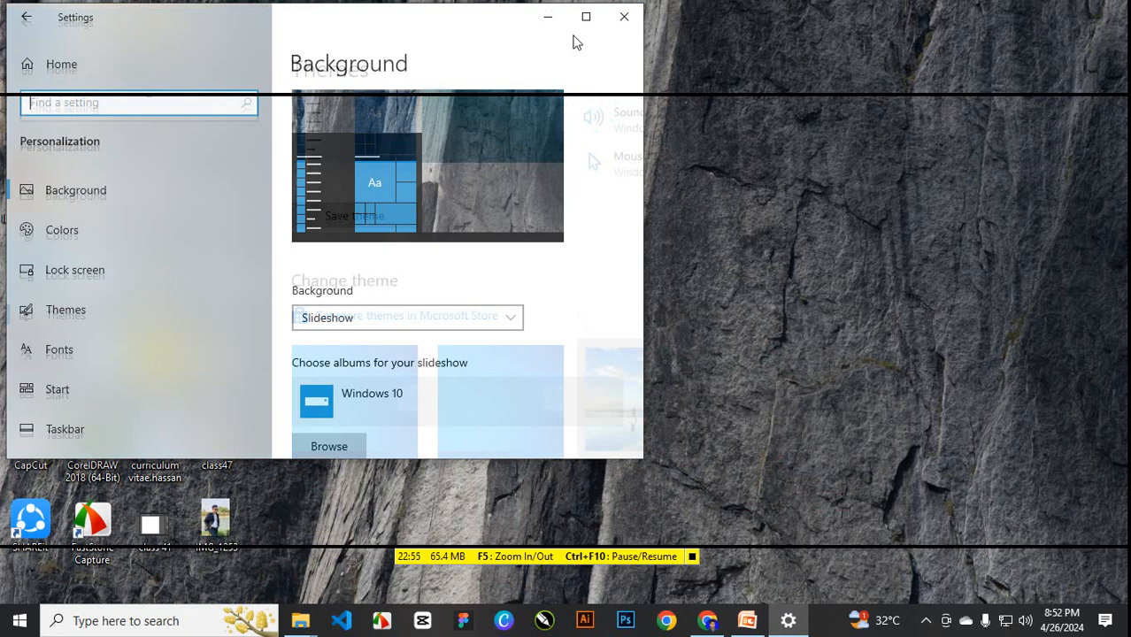
left_click(586, 16)
left_click(105, 310)
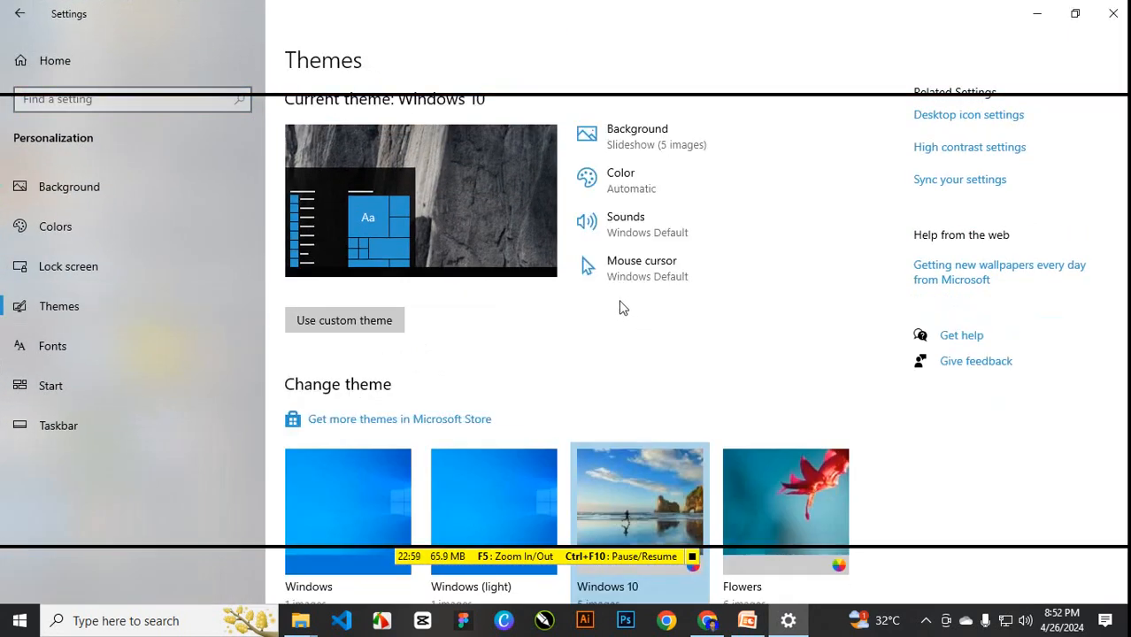
scroll(622, 307, "down", 2)
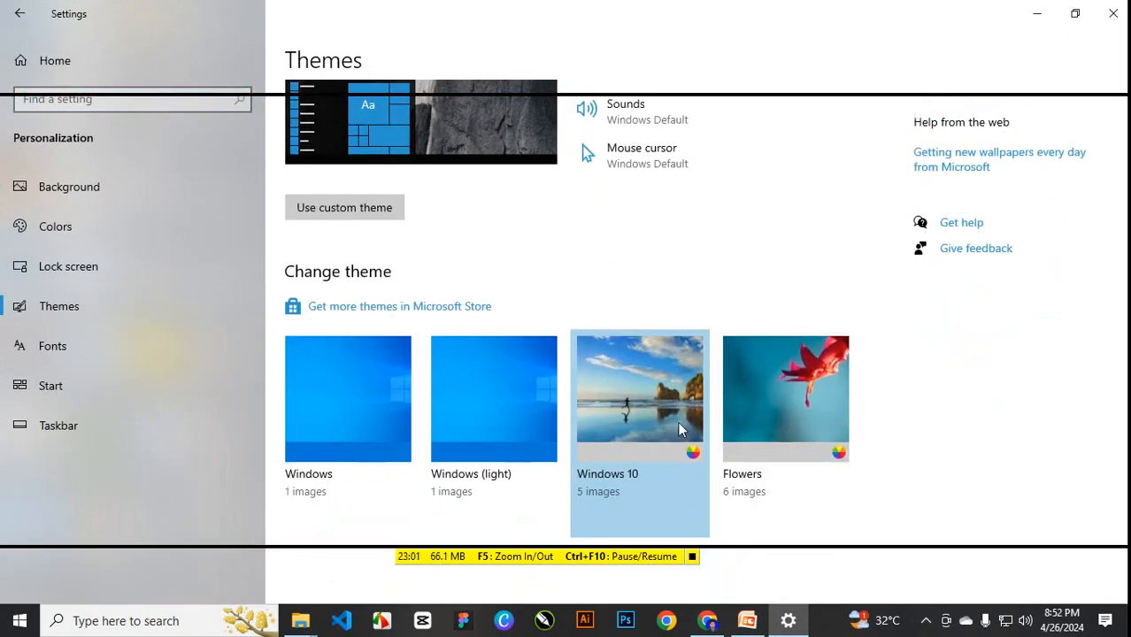
left_click(1034, 11)
right_click(718, 206)
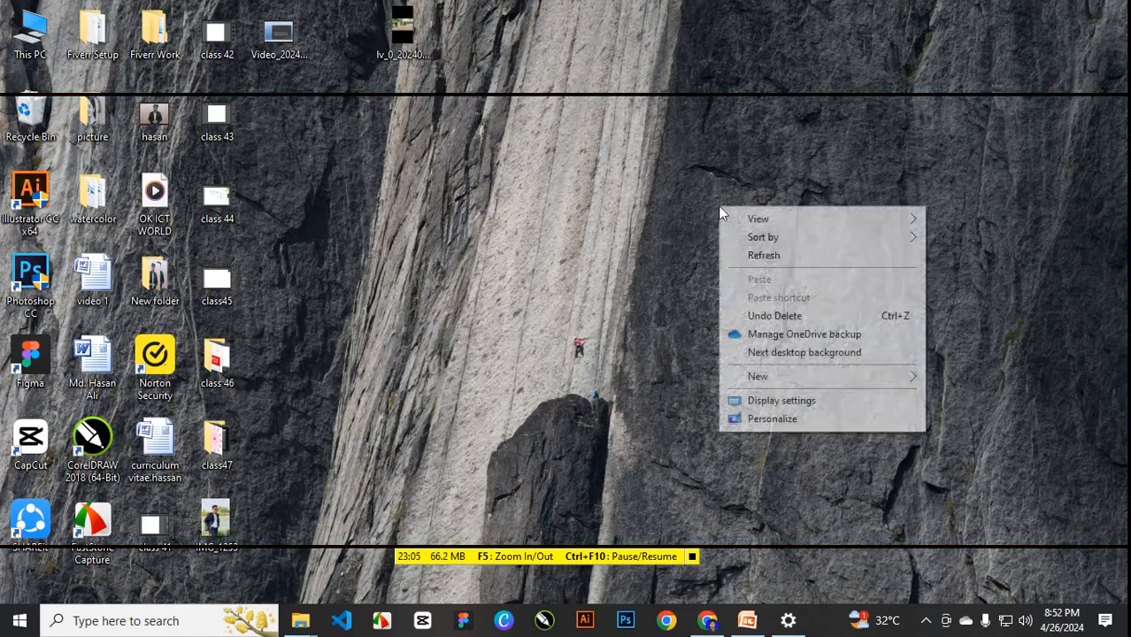
left_click(756, 254)
Switch to the Class-1 presentation in PowerPoint, show slide 6 about desktop icon settings, and return to the refreshed desktop.
left_click(748, 622)
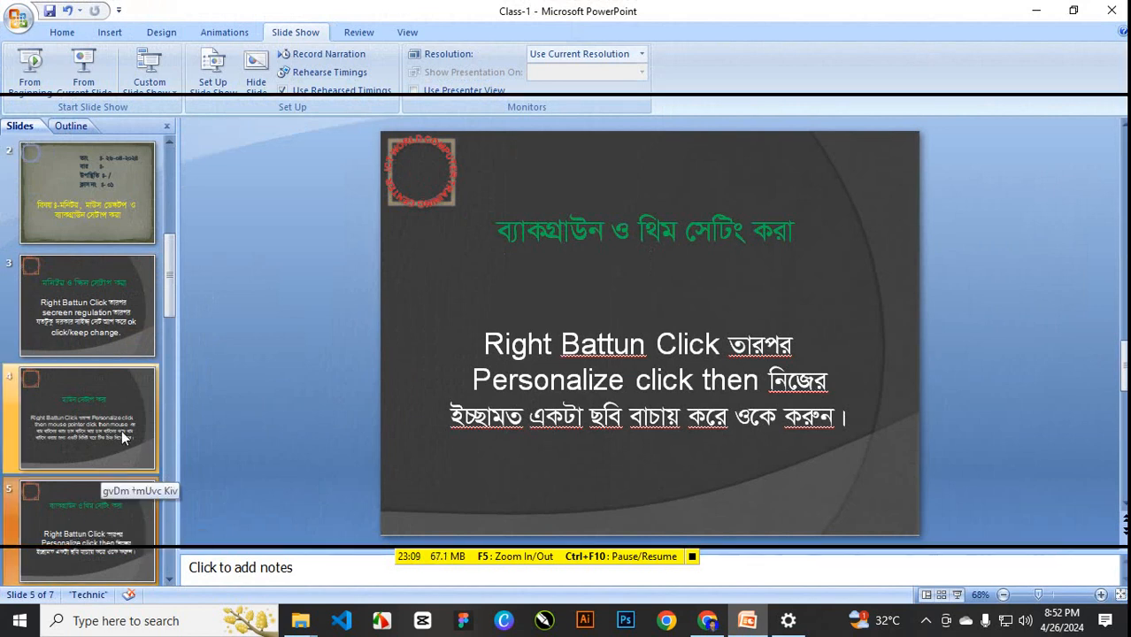
scroll(121, 430, "down", 2)
left_click(96, 425)
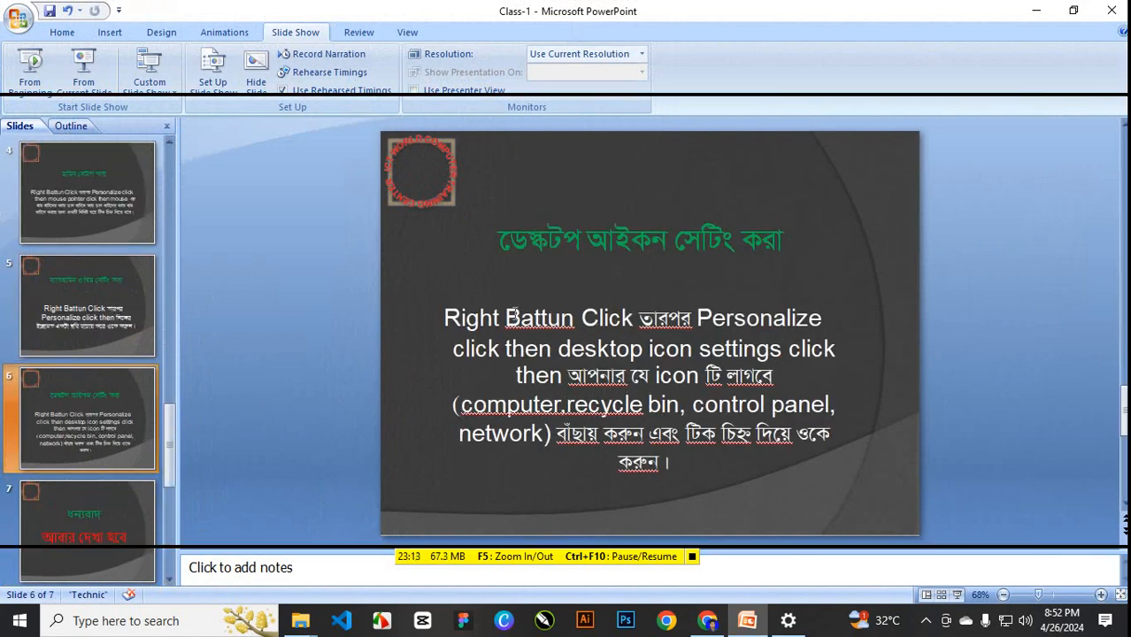
left_click(1035, 11)
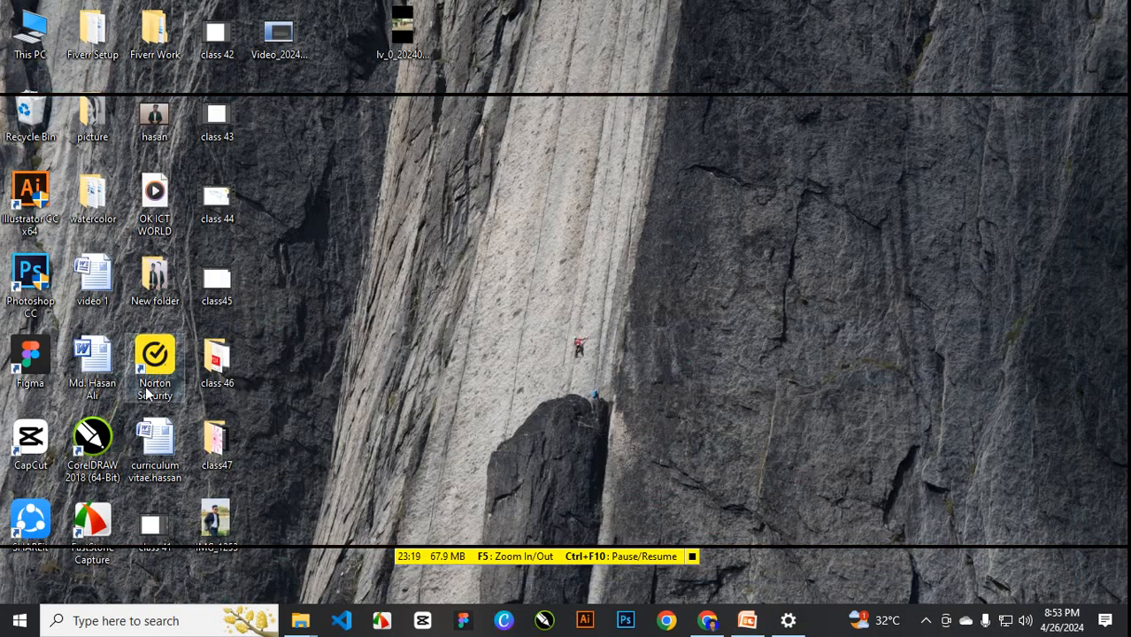
right_click(576, 174)
left_click(621, 222)
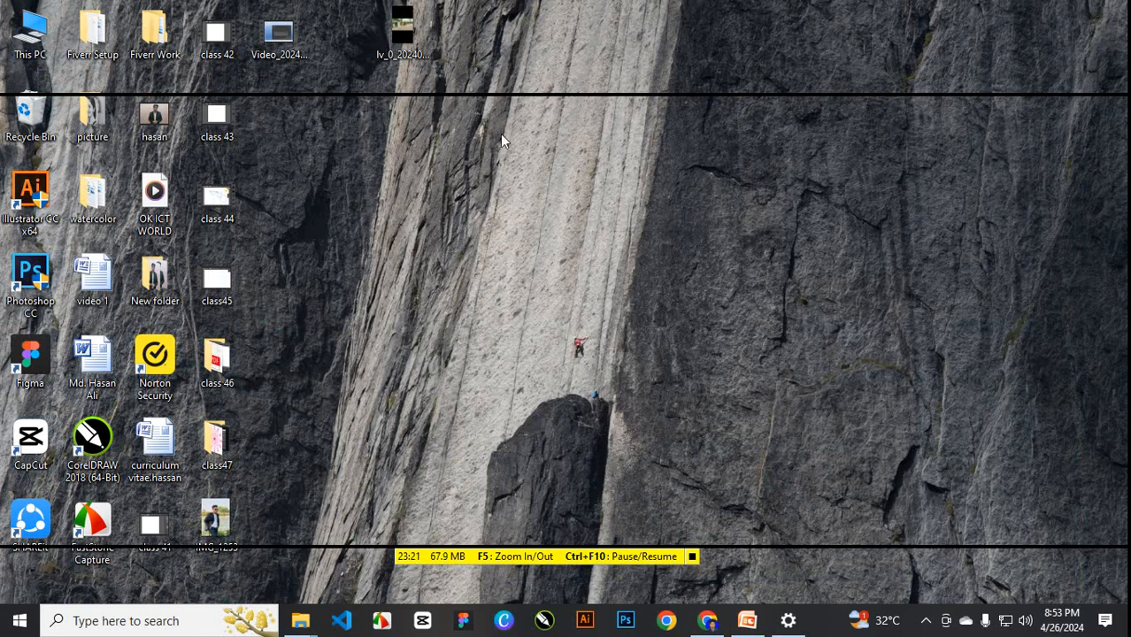
Hide the Computer and Recycle Bin icons from the desktop through the themes' desktop icon settings, and close Settings.
right_click(501, 134)
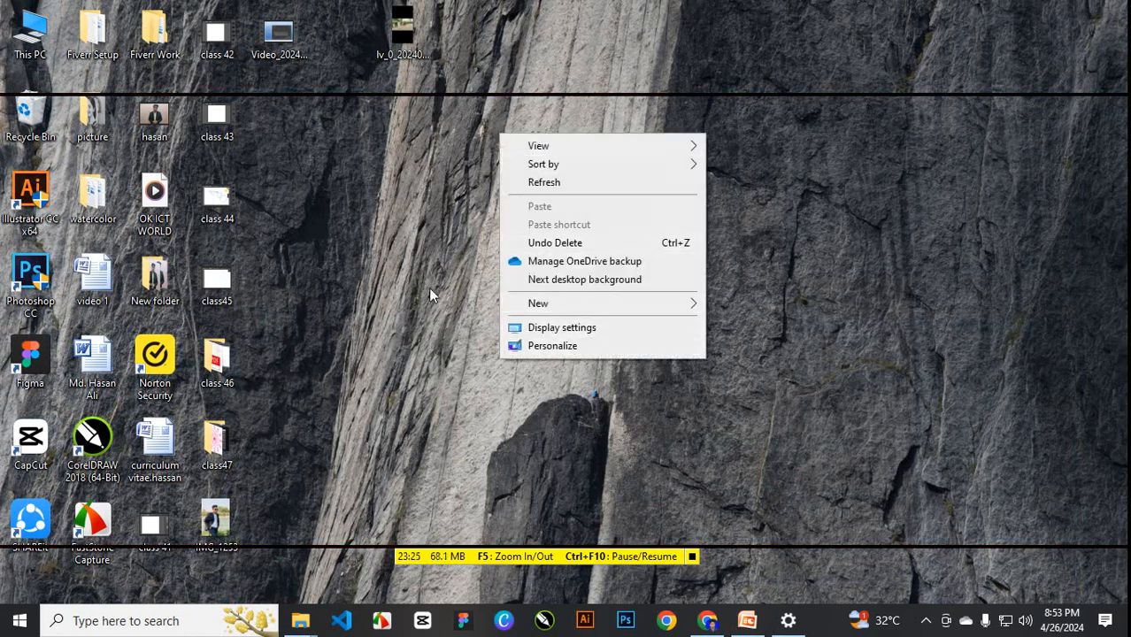
left_click(576, 347)
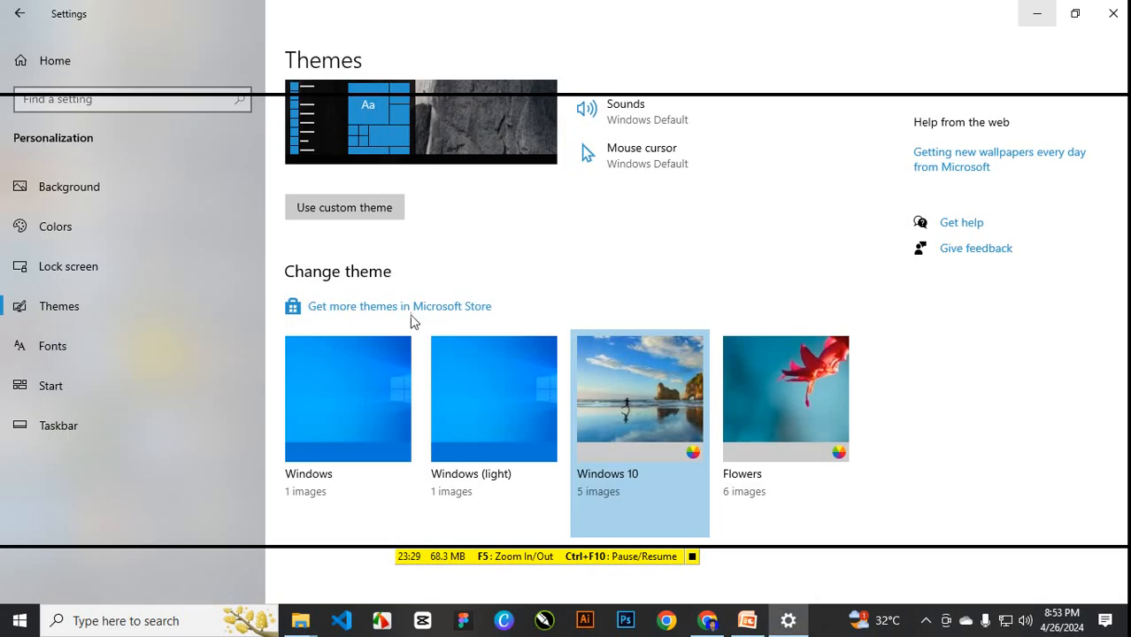
left_click(80, 312)
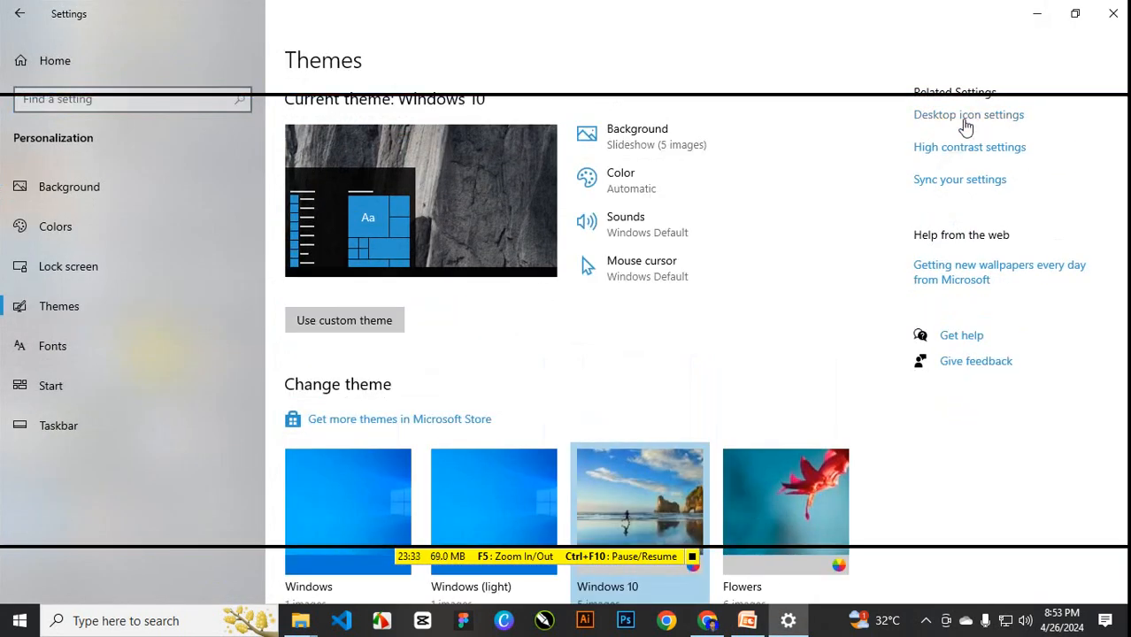
left_click(994, 121)
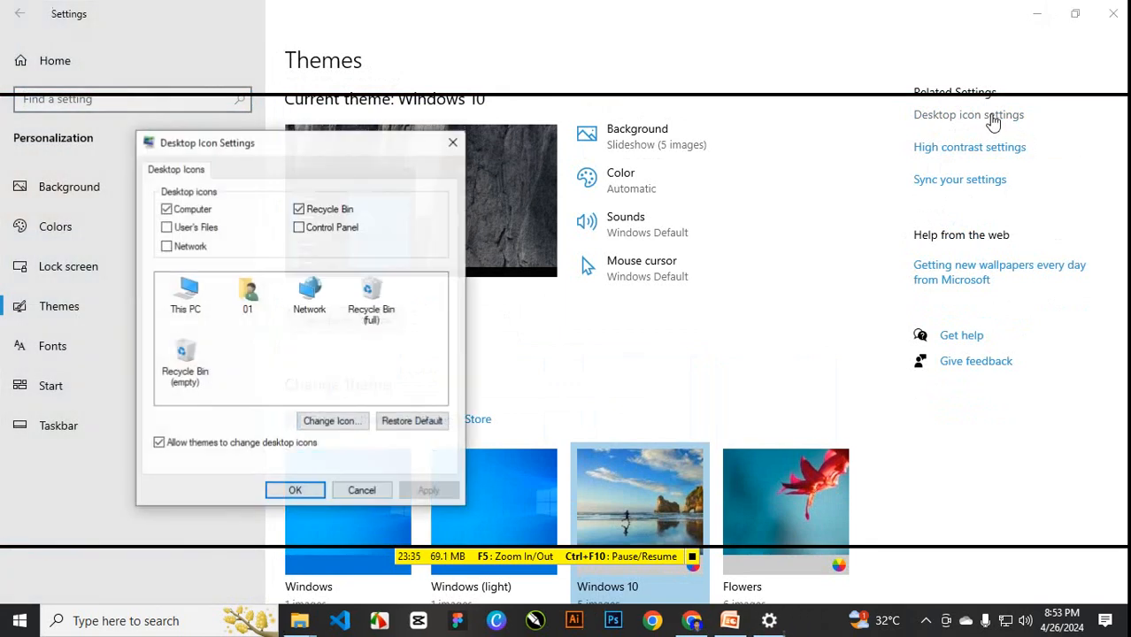
left_click_drag(280, 144, 690, 121)
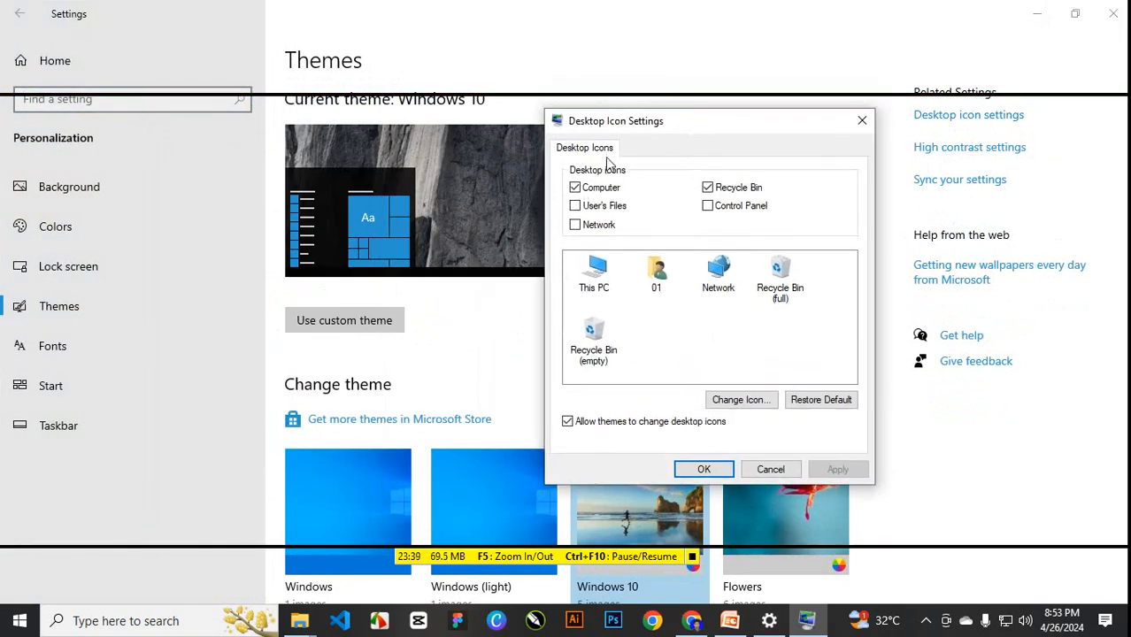
left_click(706, 187)
left_click(575, 188)
left_click(716, 190)
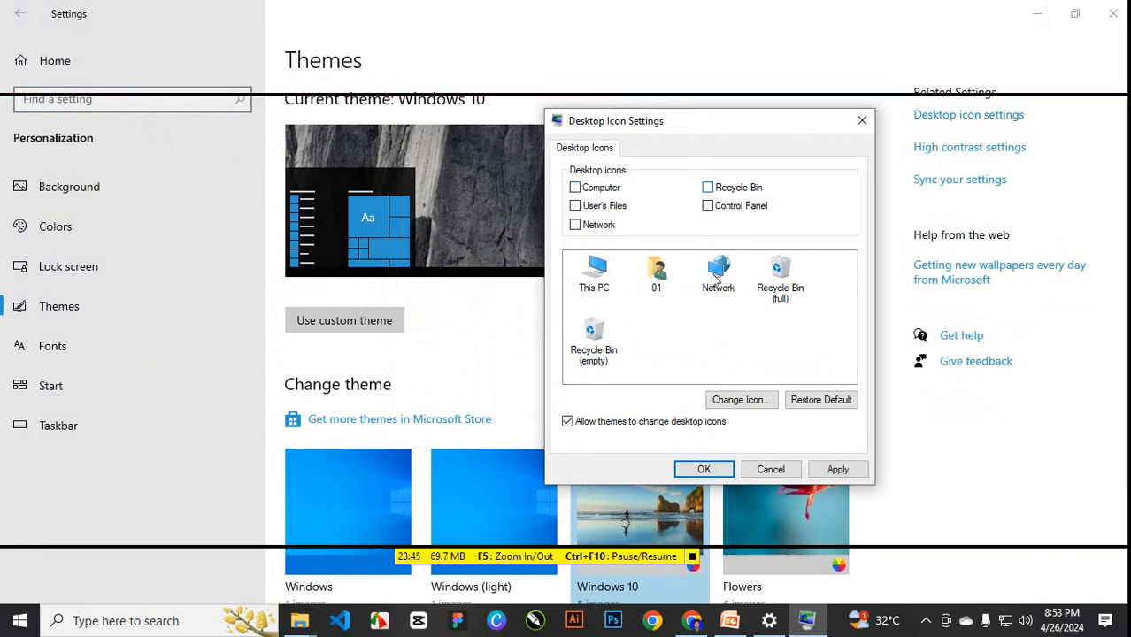
left_click(713, 473)
key("alt+F4")
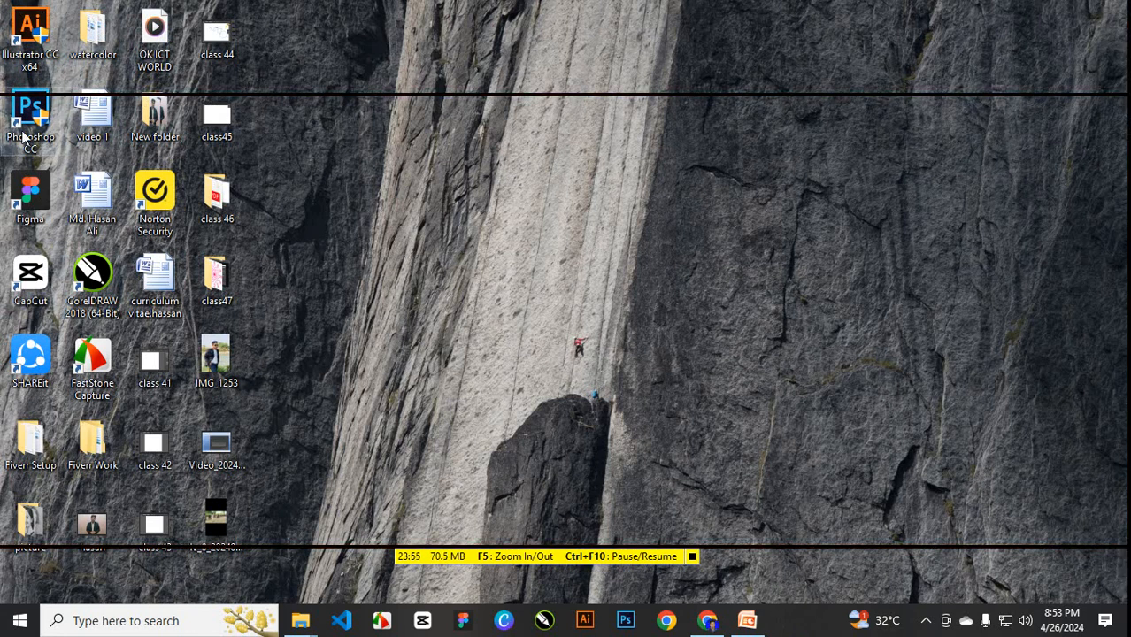
Show the Computer and Recycle Bin icons on the desktop again, leaving Control Panel disabled, and refresh the desktop.
right_click(621, 199)
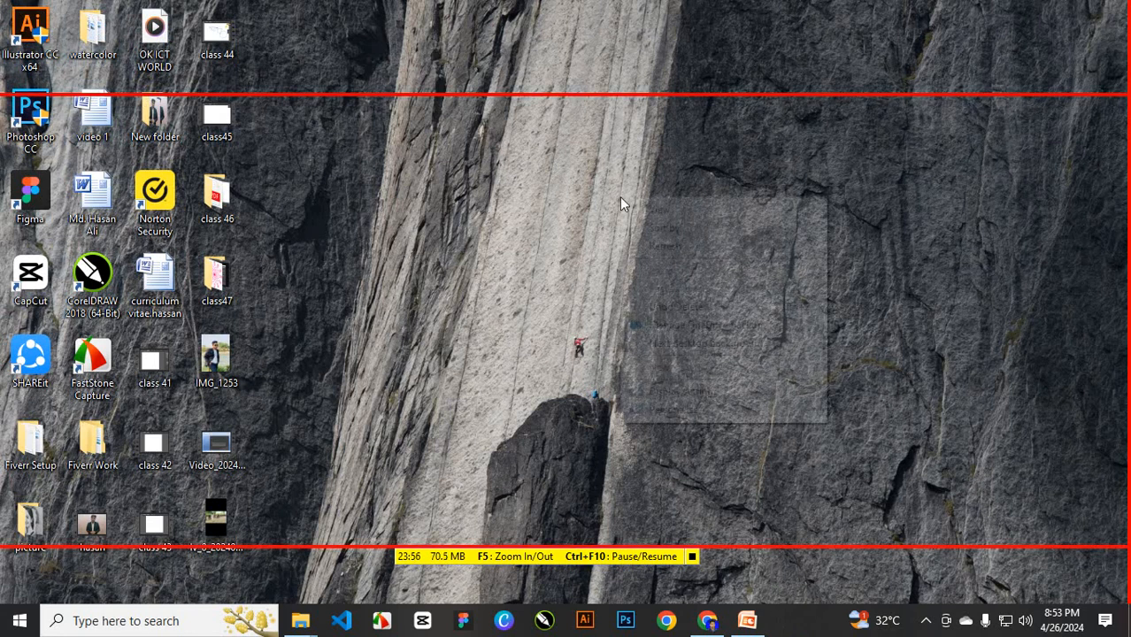
left_click(688, 407)
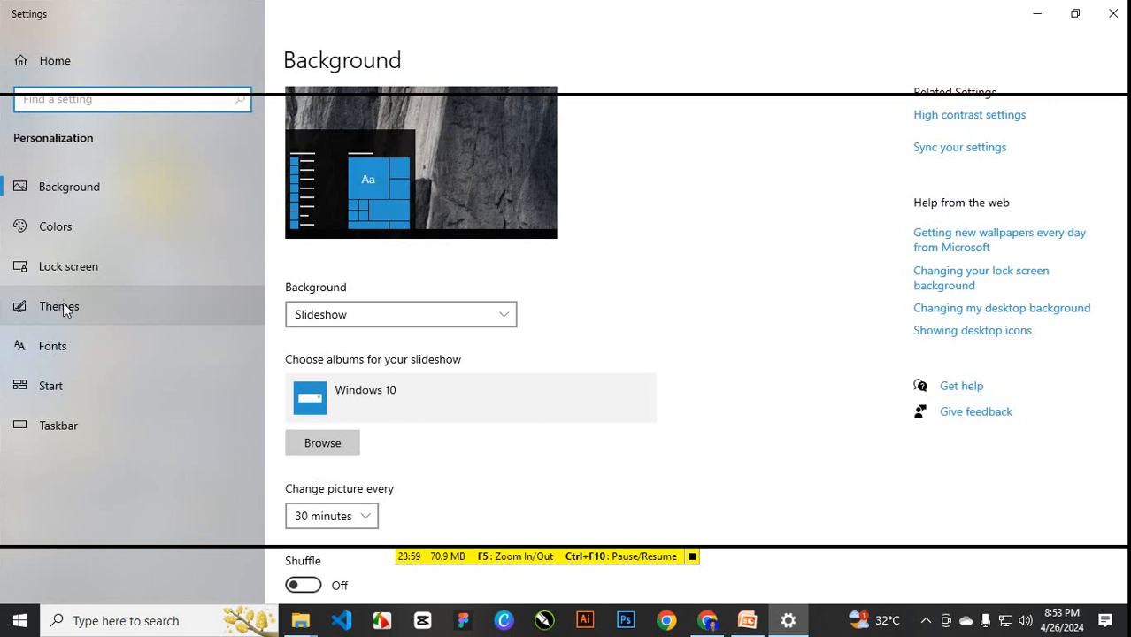
left_click(63, 304)
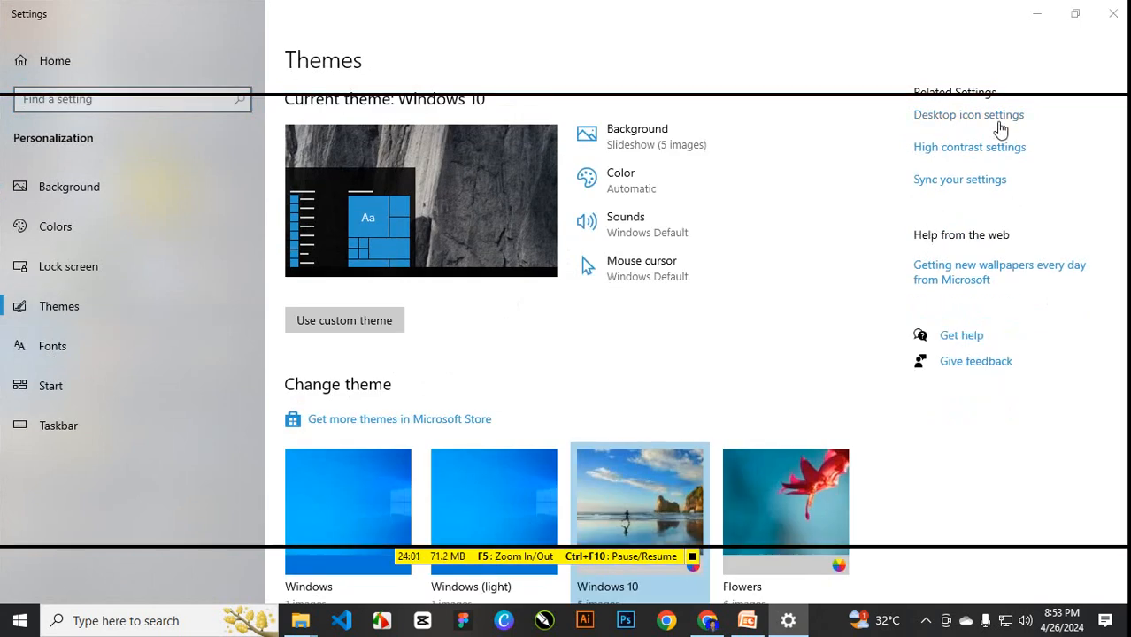
left_click(968, 115)
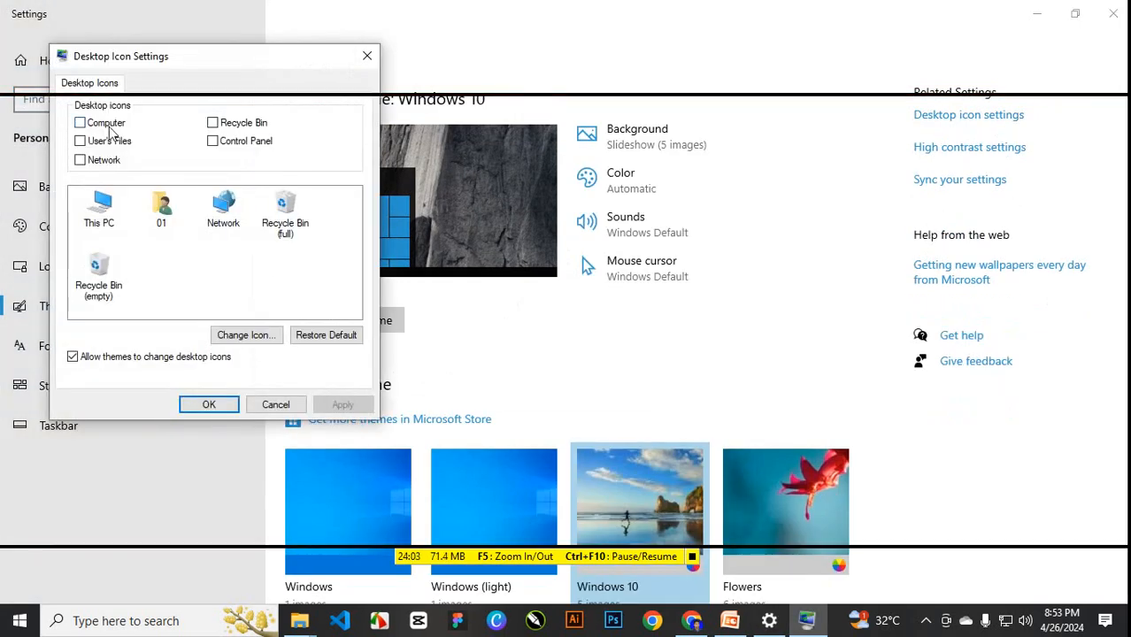
left_click(229, 124)
left_click(236, 145)
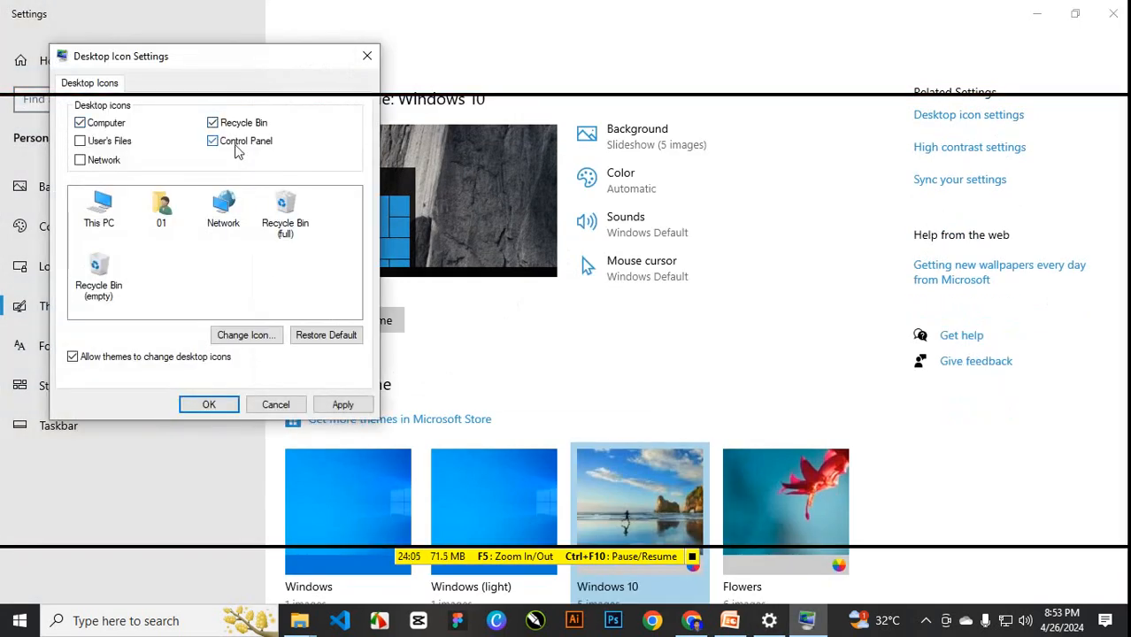
left_click(214, 144)
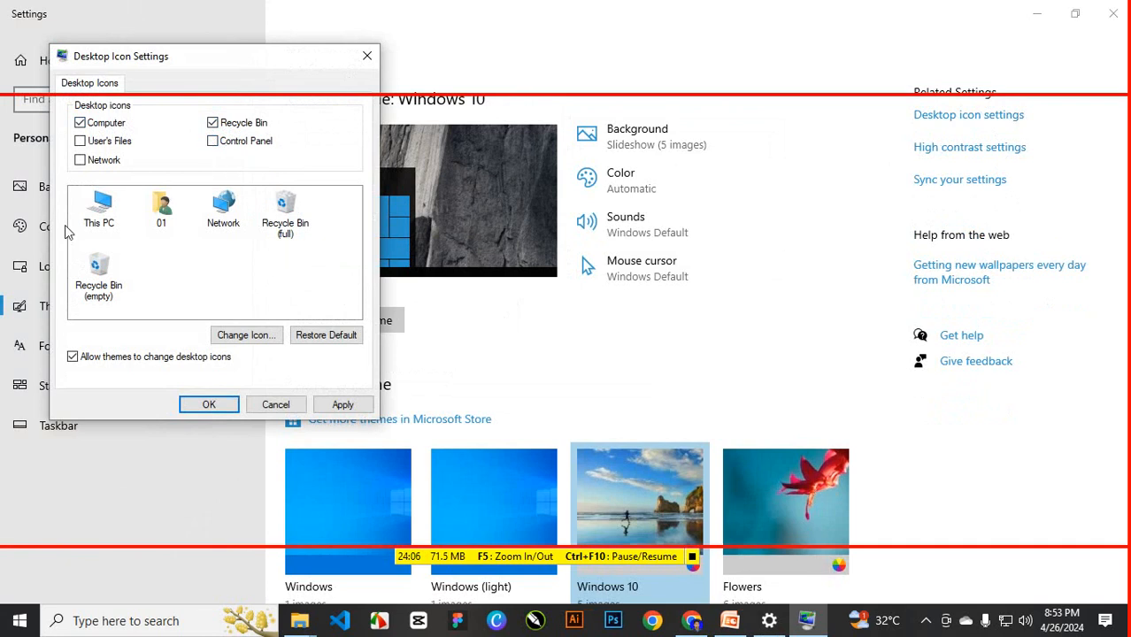
left_click(217, 407)
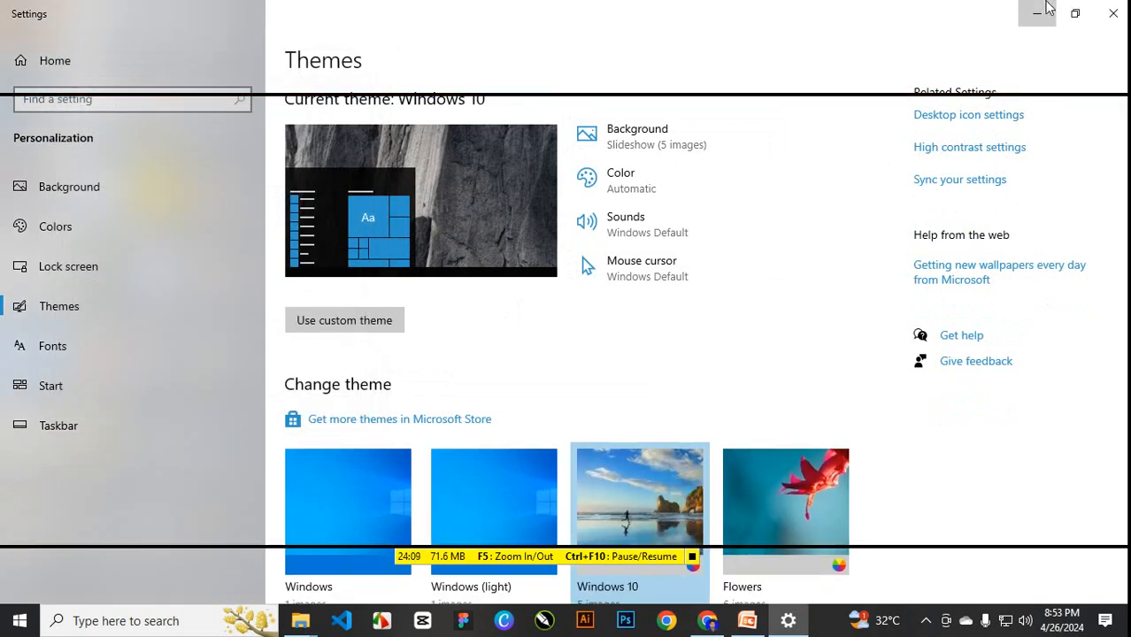
left_click(1044, 9)
right_click(433, 120)
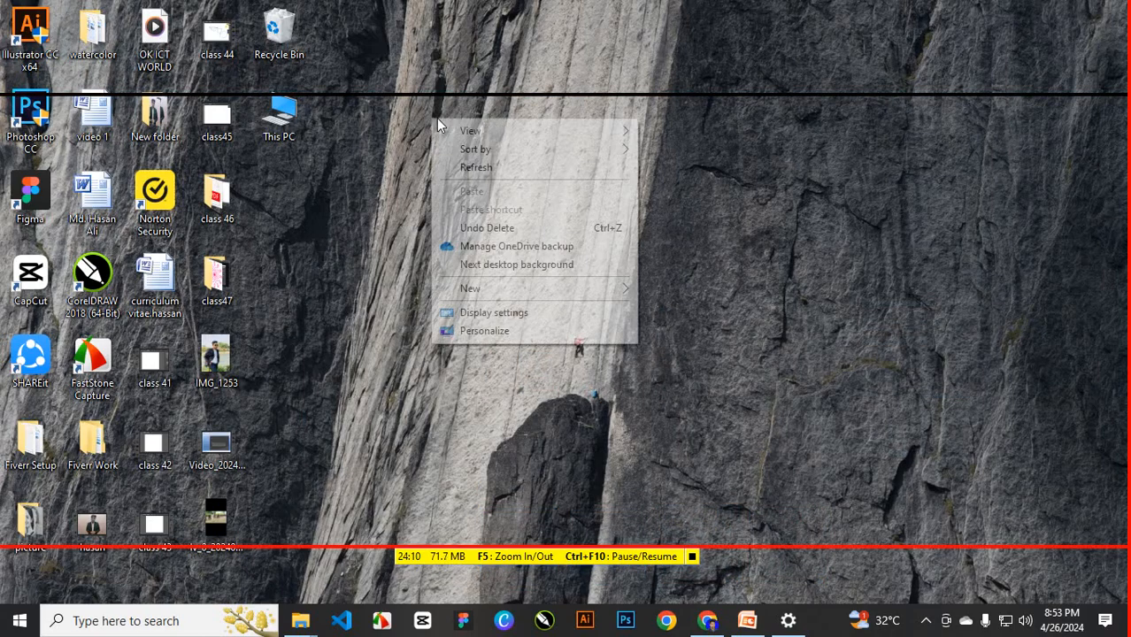
left_click(488, 169)
Turn on Auto arrange icons for the desktop and refresh it.
right_click(504, 152)
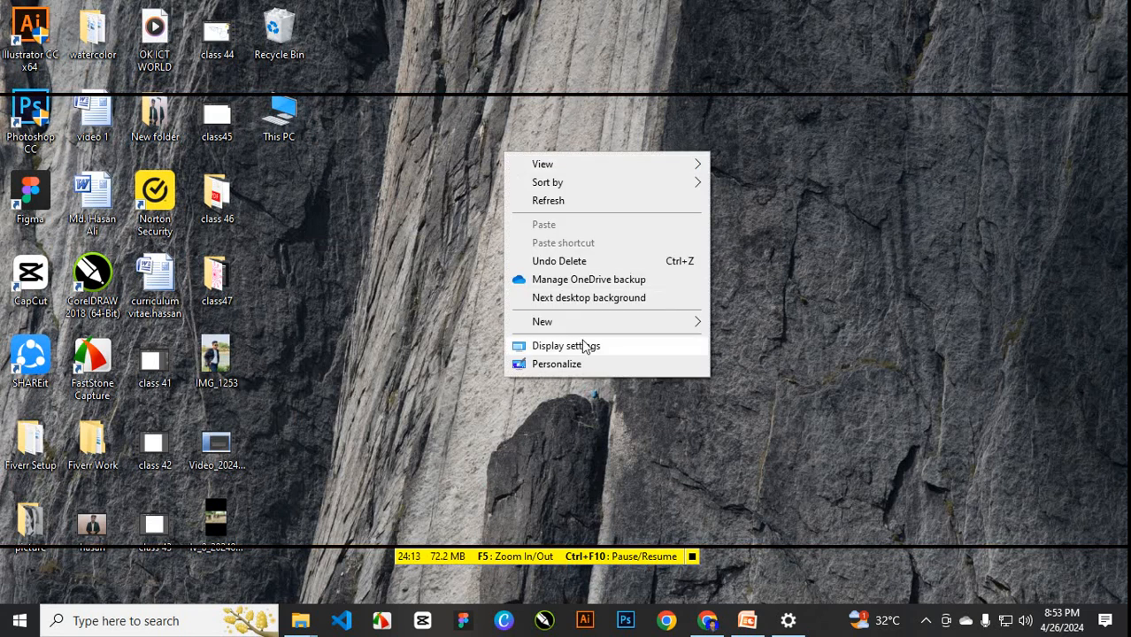
mouse_move(568, 169)
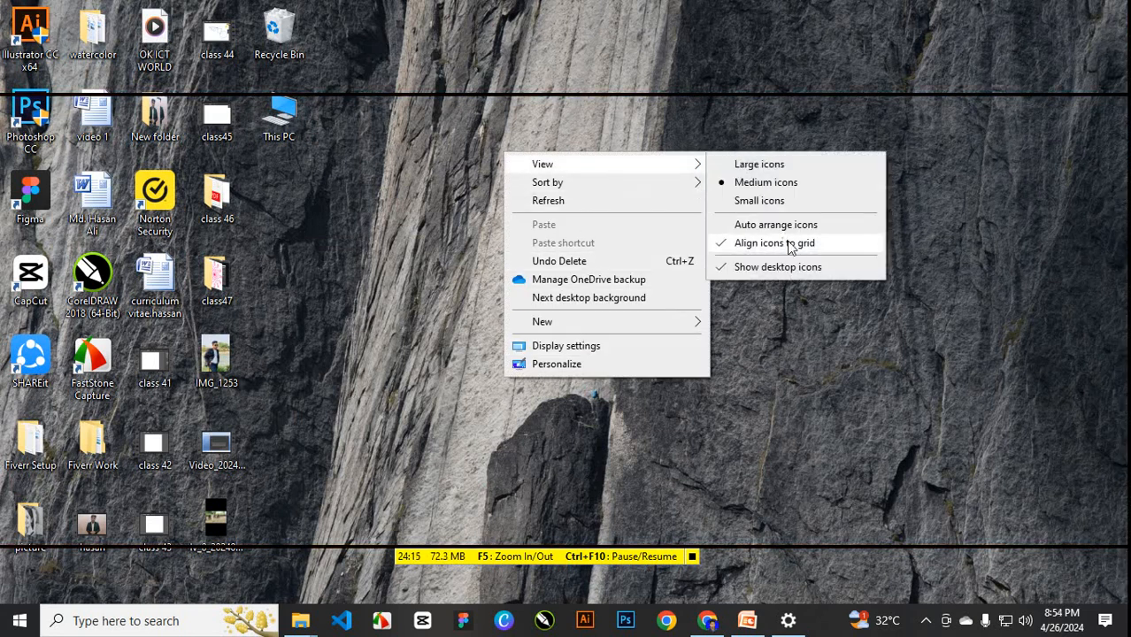
left_click(731, 224)
right_click(601, 208)
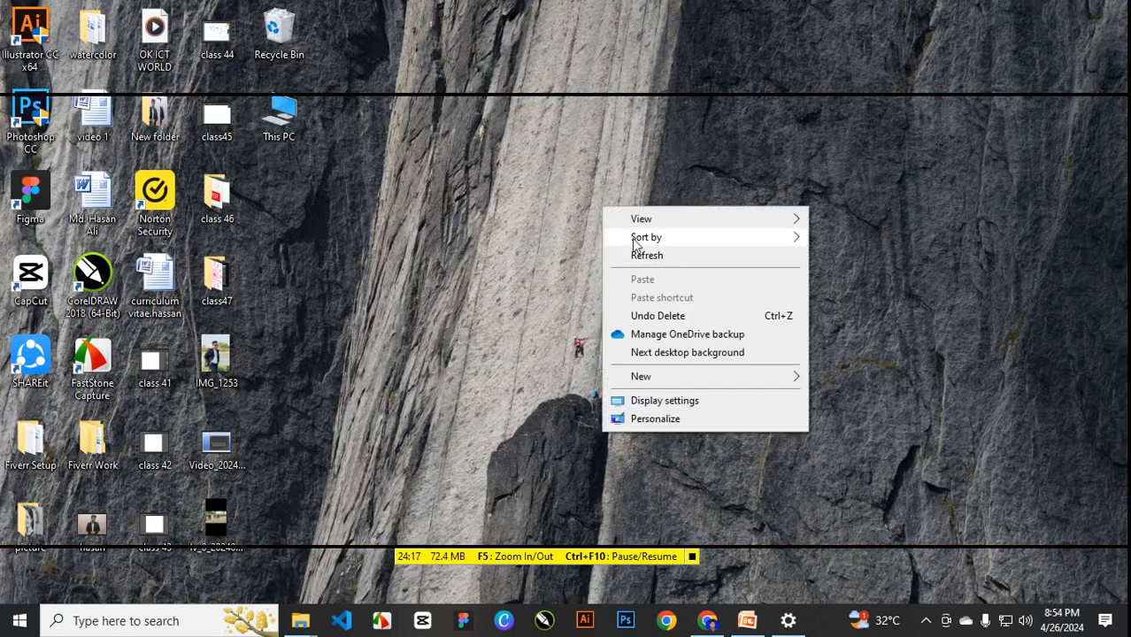
left_click(645, 255)
right_click(513, 179)
left_click(567, 228)
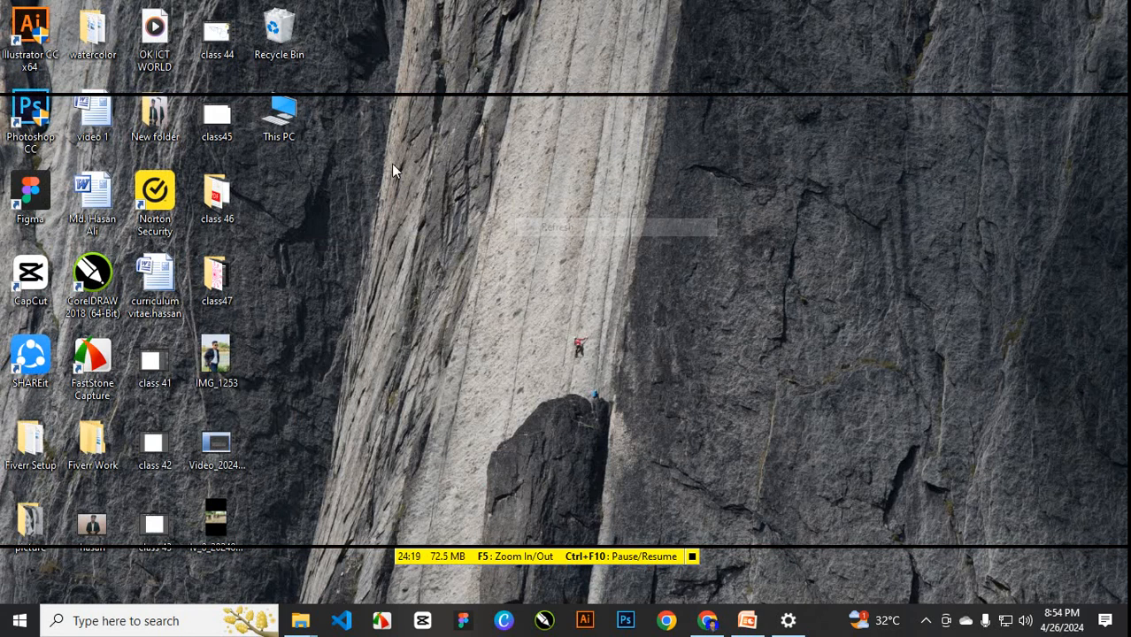
Turn off Align icons to grid and Auto arrange icons for the desktop, and refresh it.
right_click(356, 150)
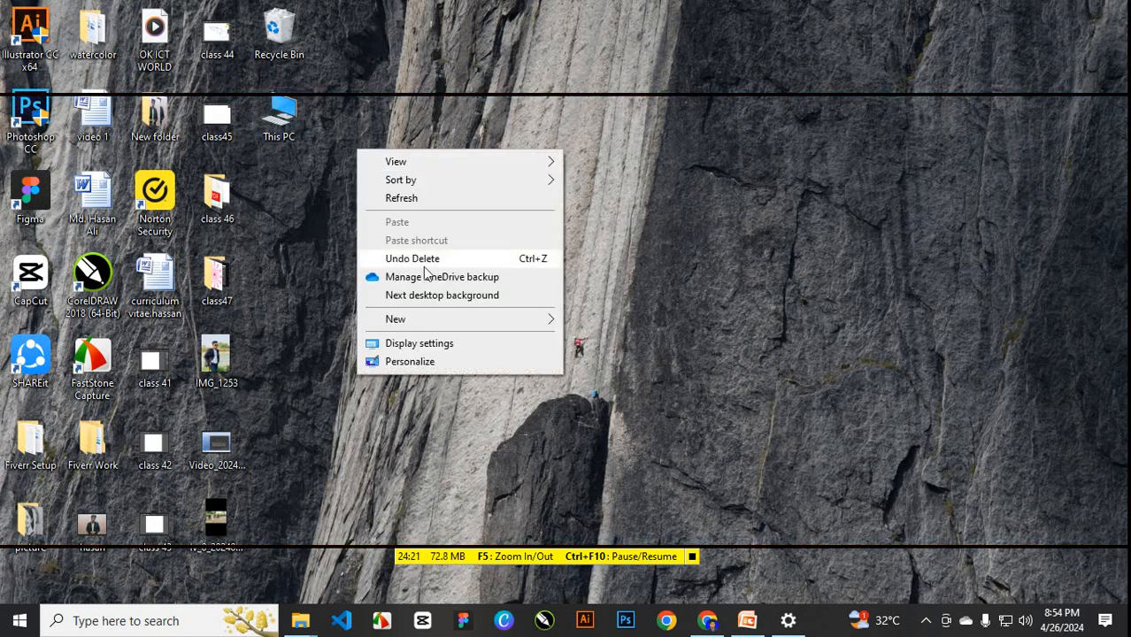
mouse_move(434, 162)
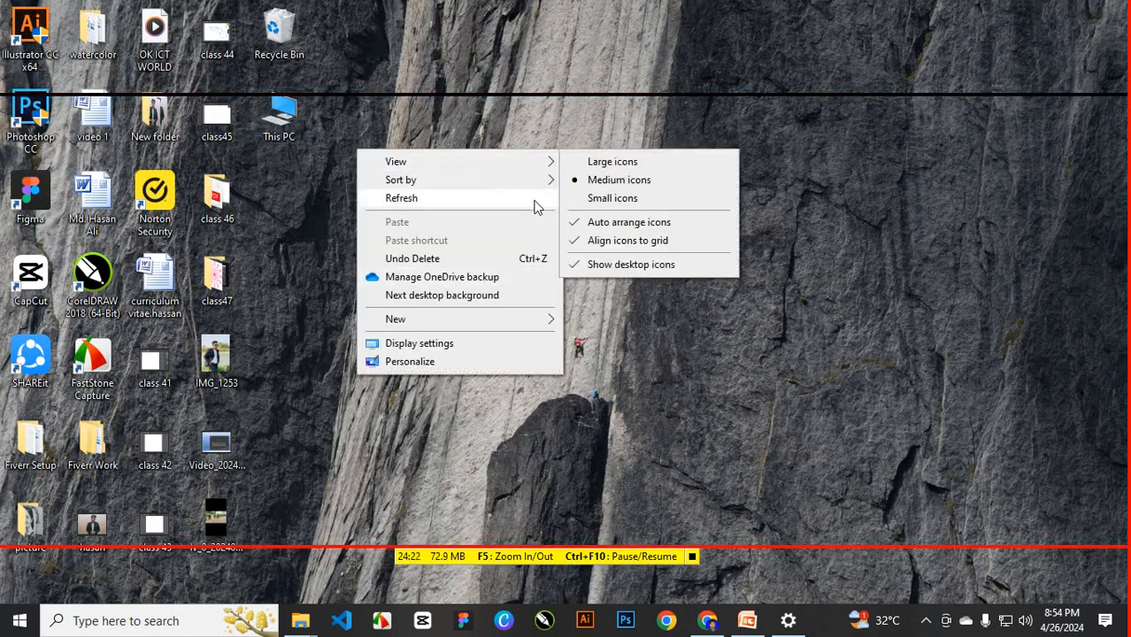
left_click(651, 243)
right_click(585, 180)
mouse_move(651, 192)
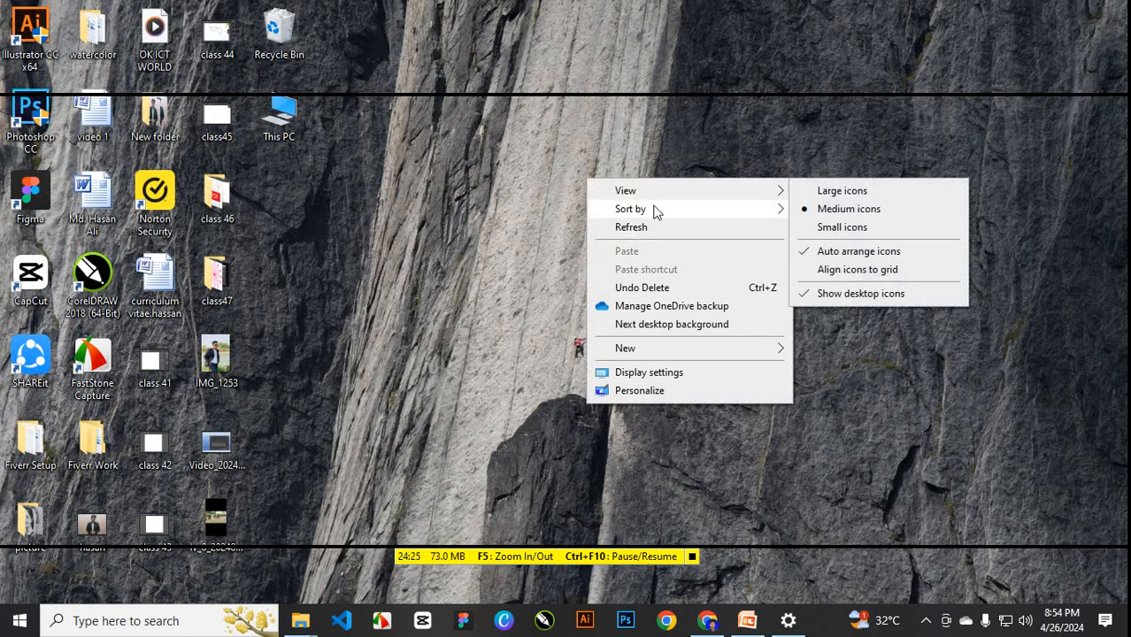
left_click(851, 255)
right_click(581, 165)
left_click(616, 216)
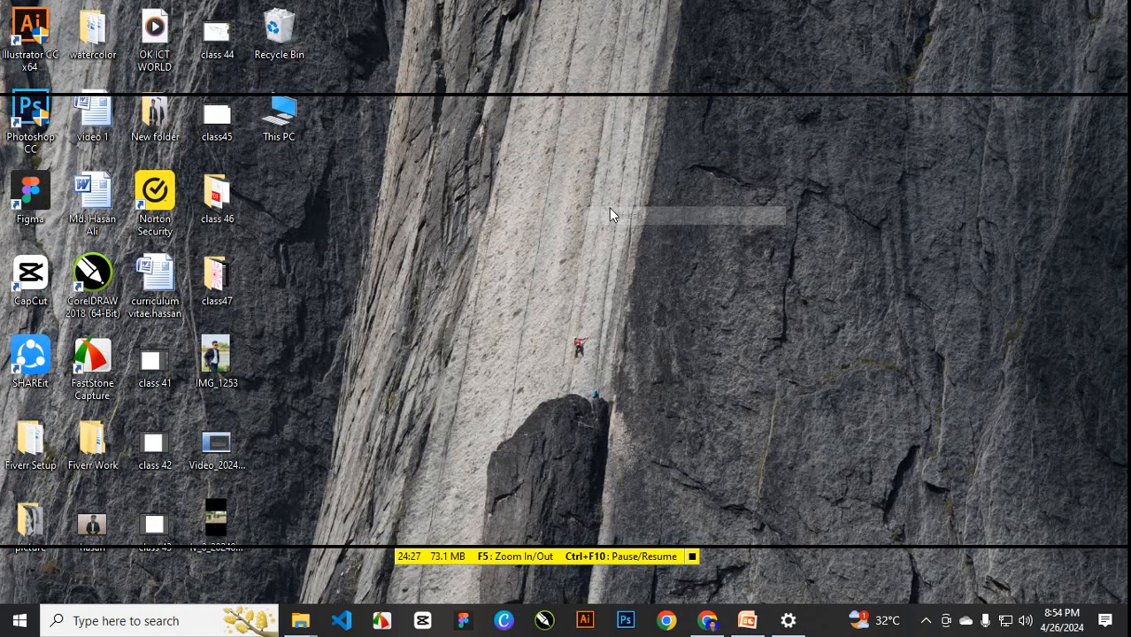
Change the This PC desktop icon to the plain blue screen icon from imageres.dll and refresh the desktop.
left_click(790, 620)
left_click(1013, 118)
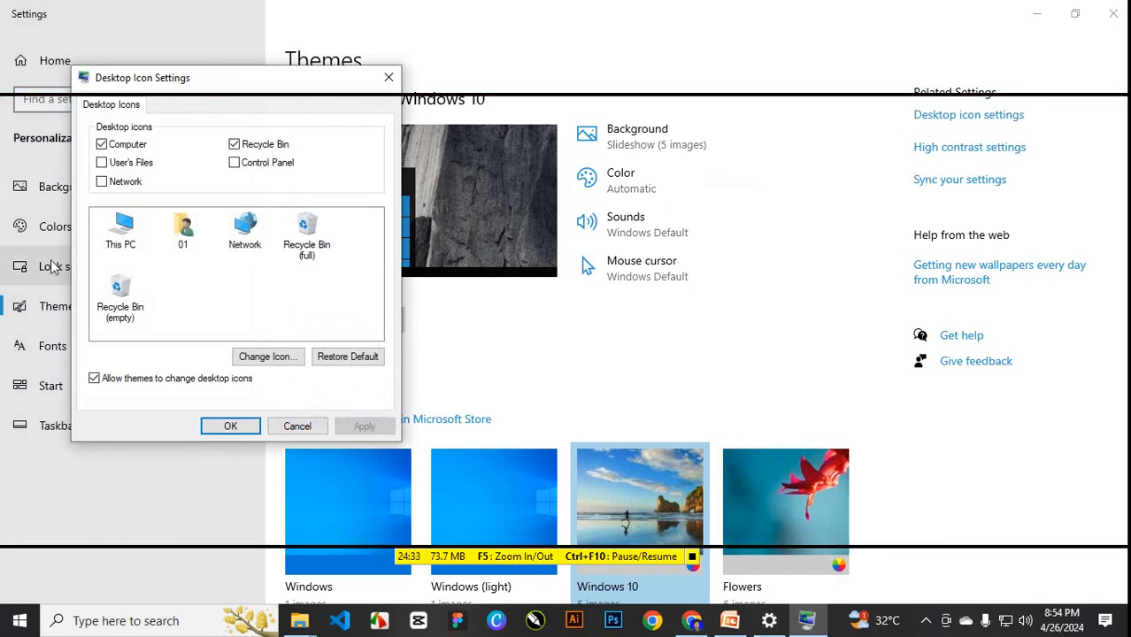
left_click(142, 239)
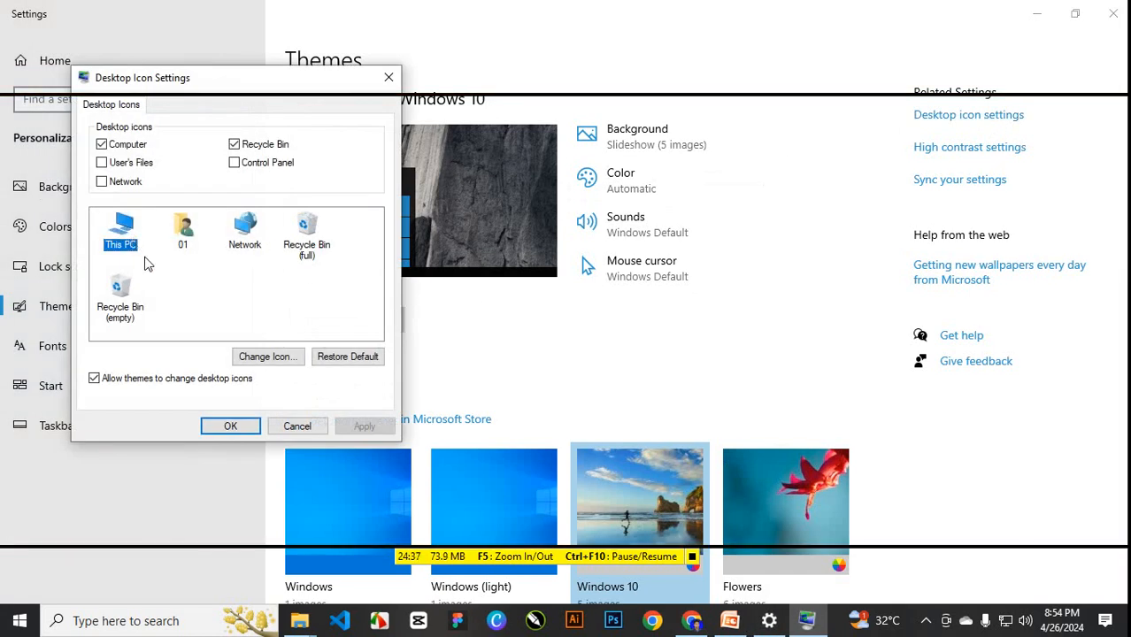
left_click(266, 357)
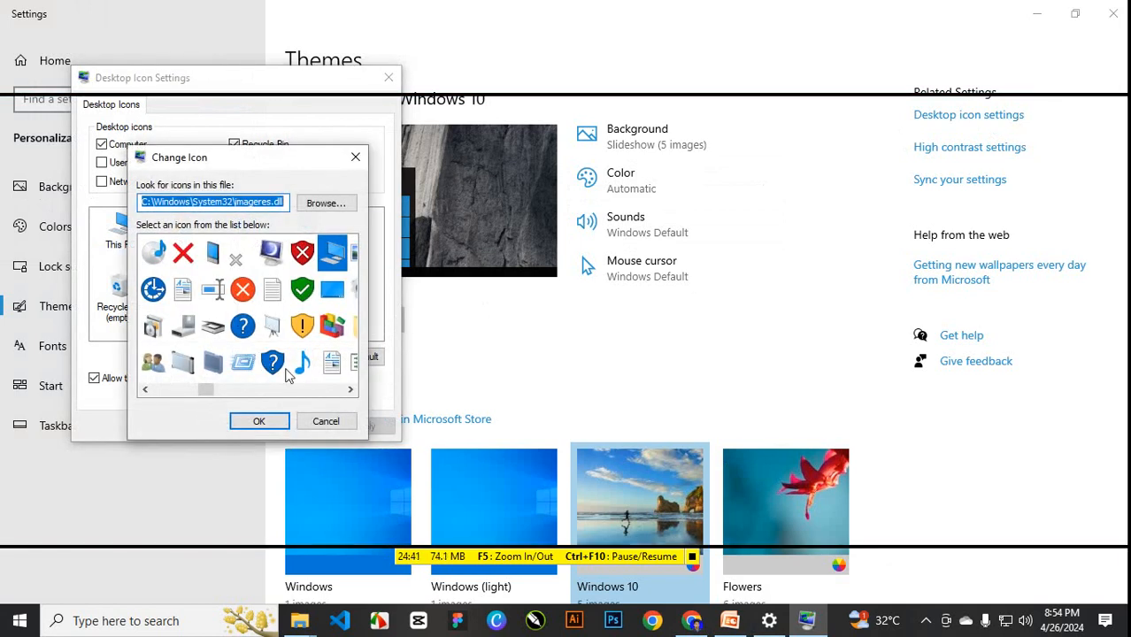
scroll(310, 338, "down", 2)
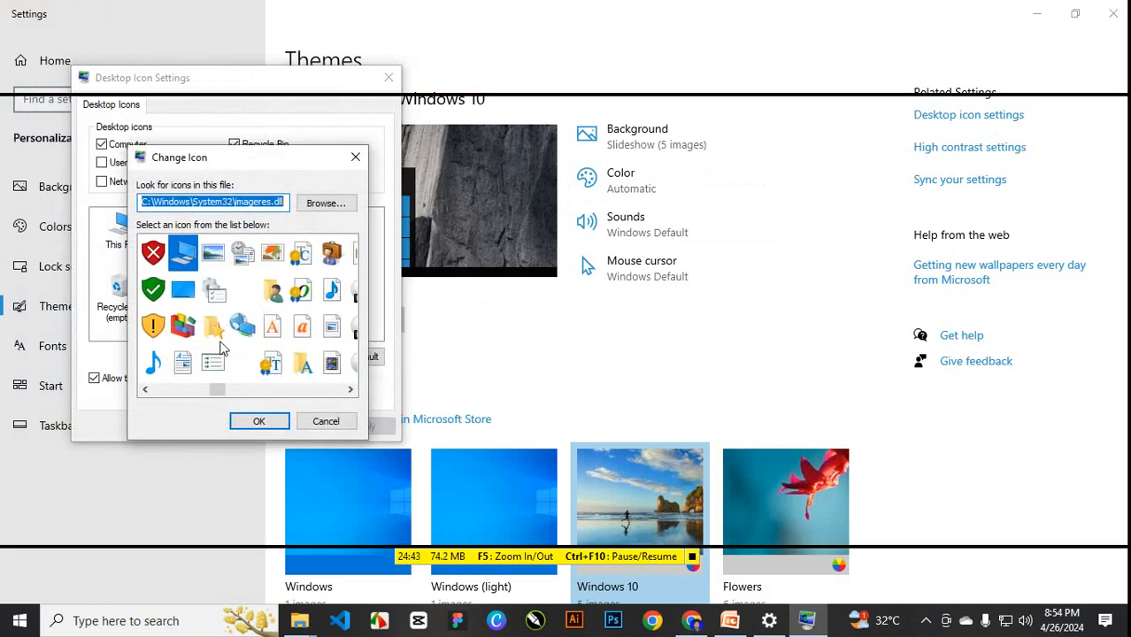
left_click(189, 287)
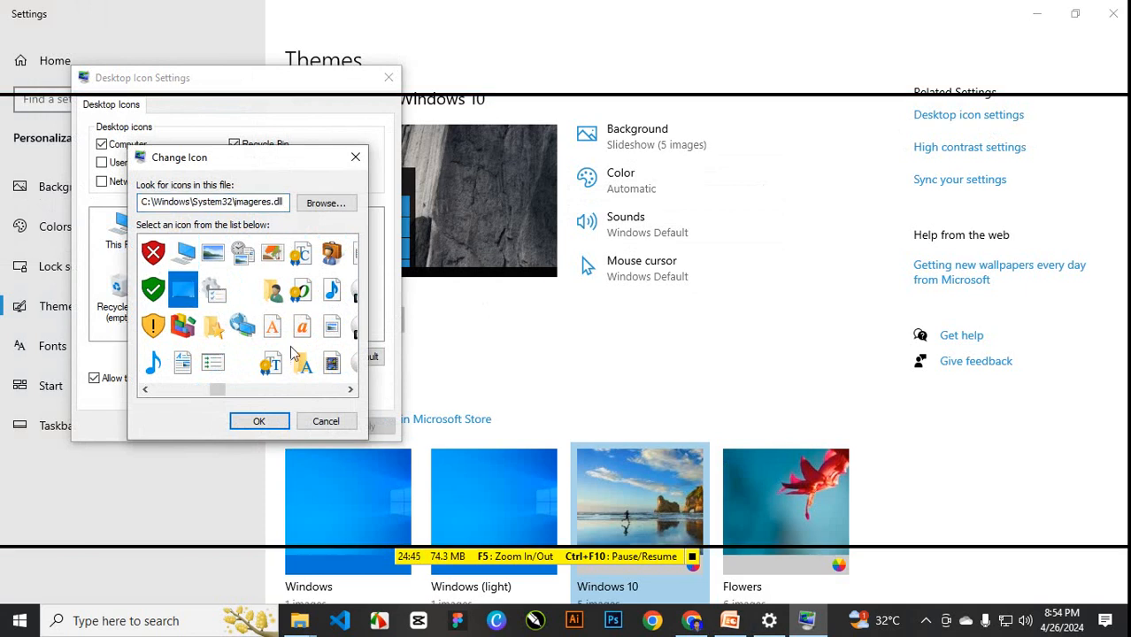
left_click(283, 422)
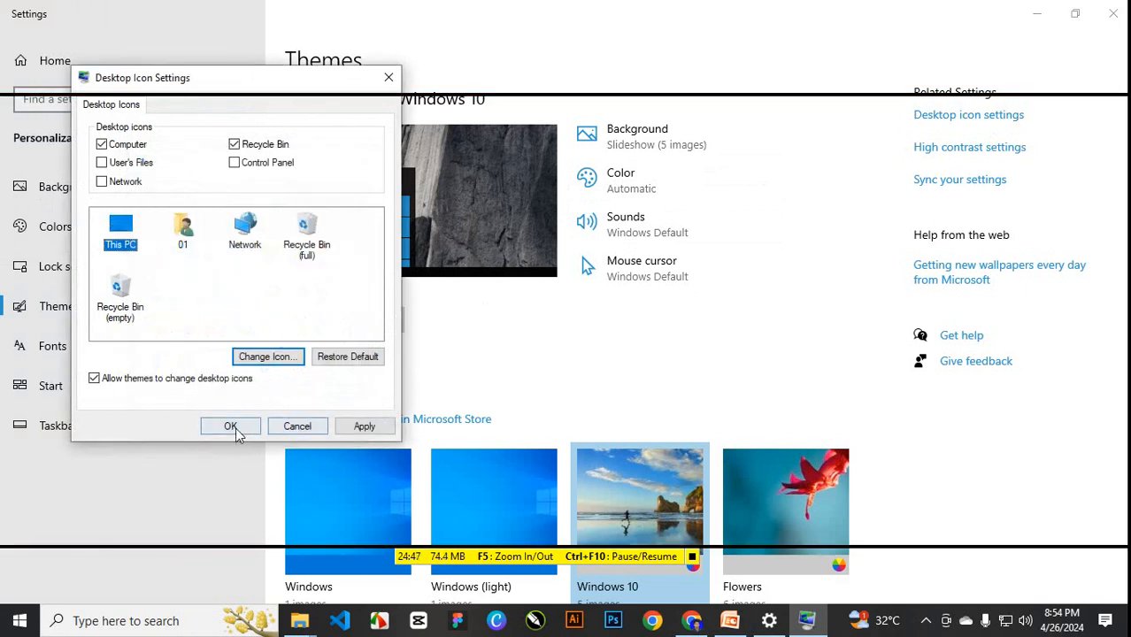
left_click(232, 424)
left_click(1114, 13)
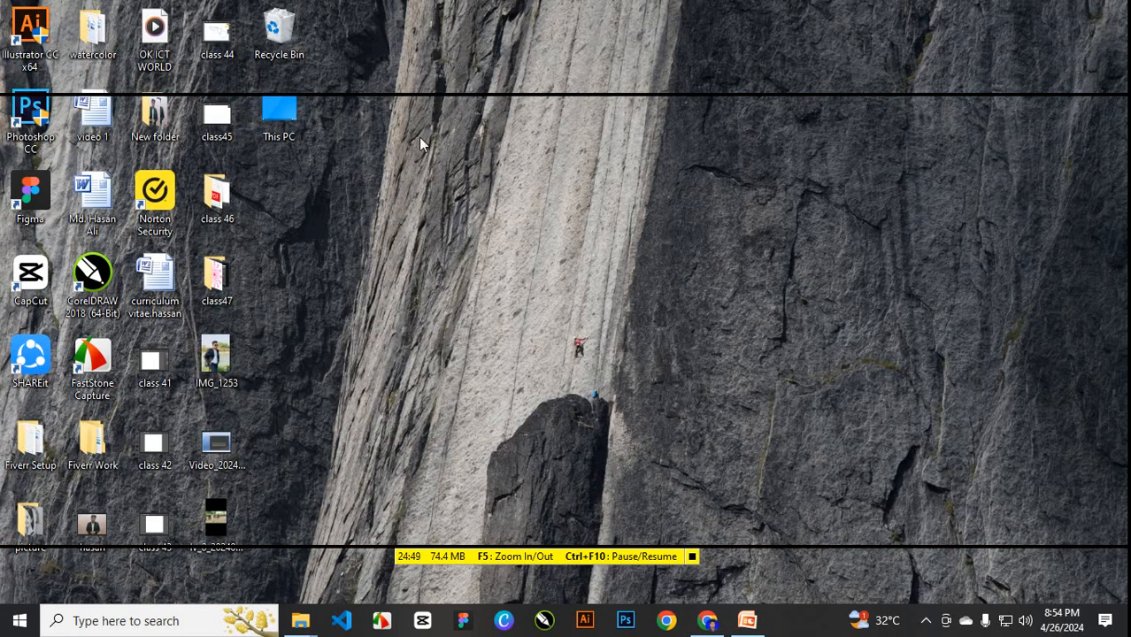
right_click(485, 115)
left_click(530, 163)
right_click(474, 155)
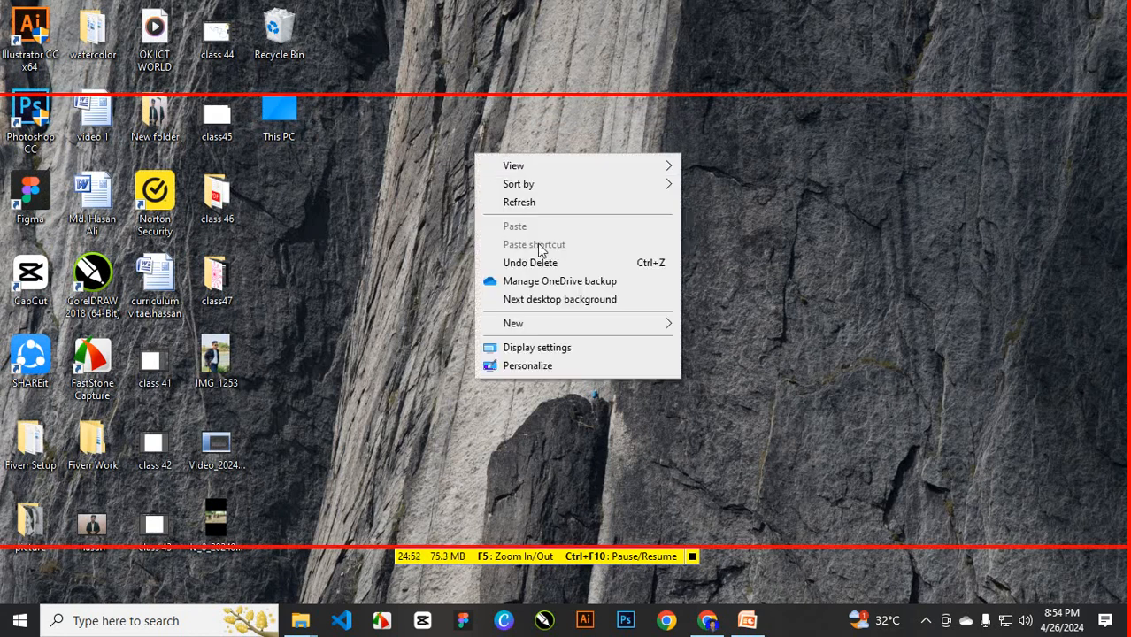
left_click(555, 368)
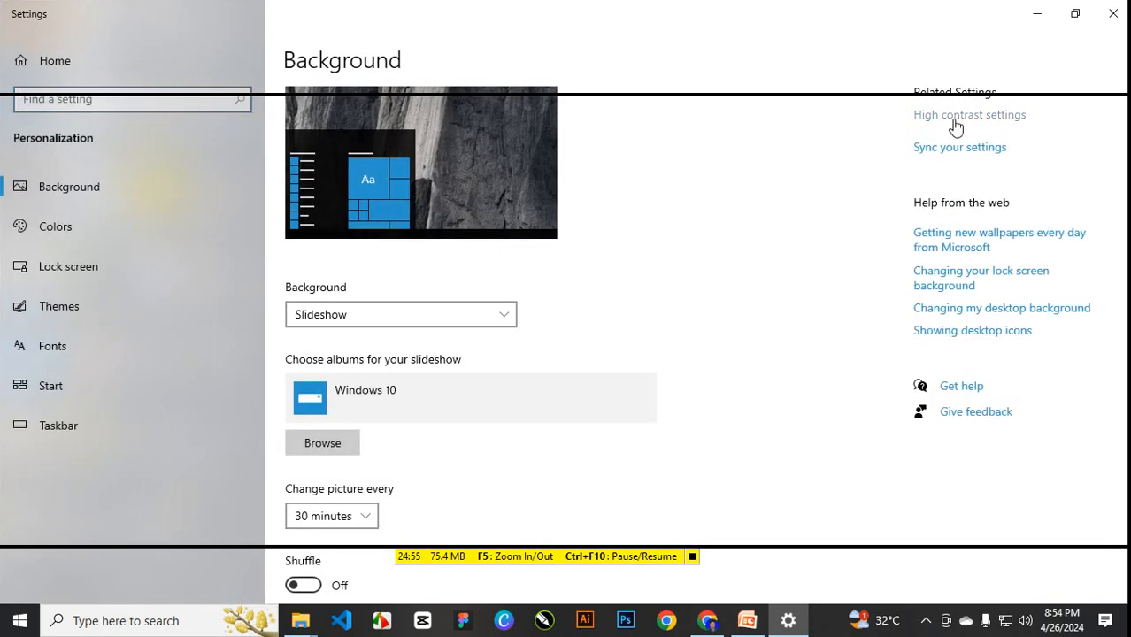
left_click(956, 117)
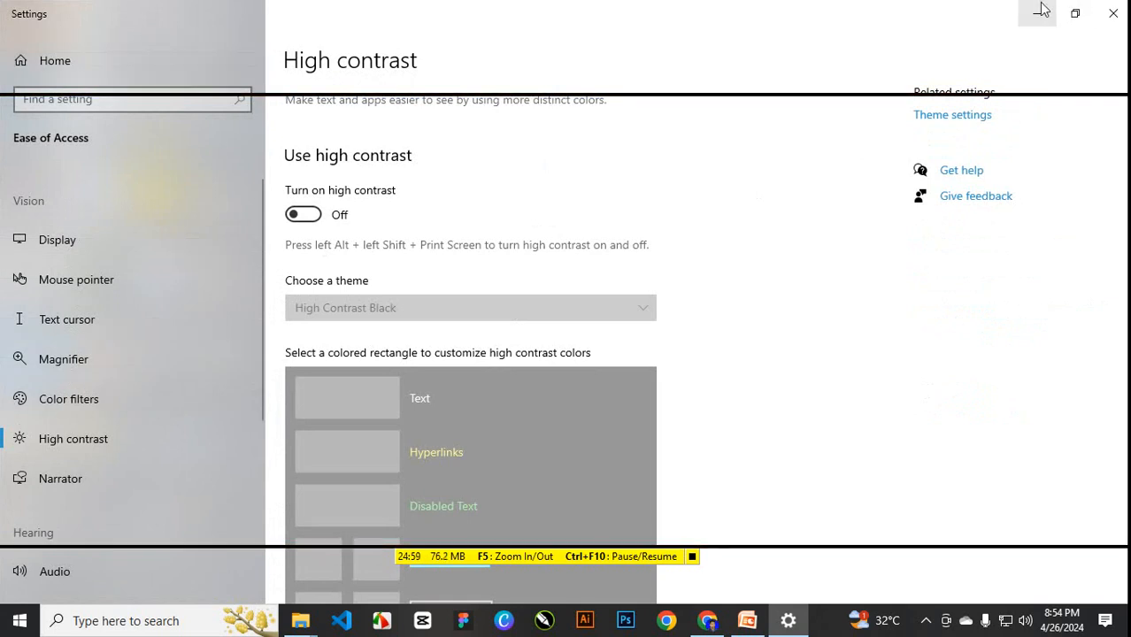
left_click(1102, 9)
Change the This PC desktop icon back to the computer-with-keyboard icon from imageres.dll and refresh the desktop.
right_click(760, 244)
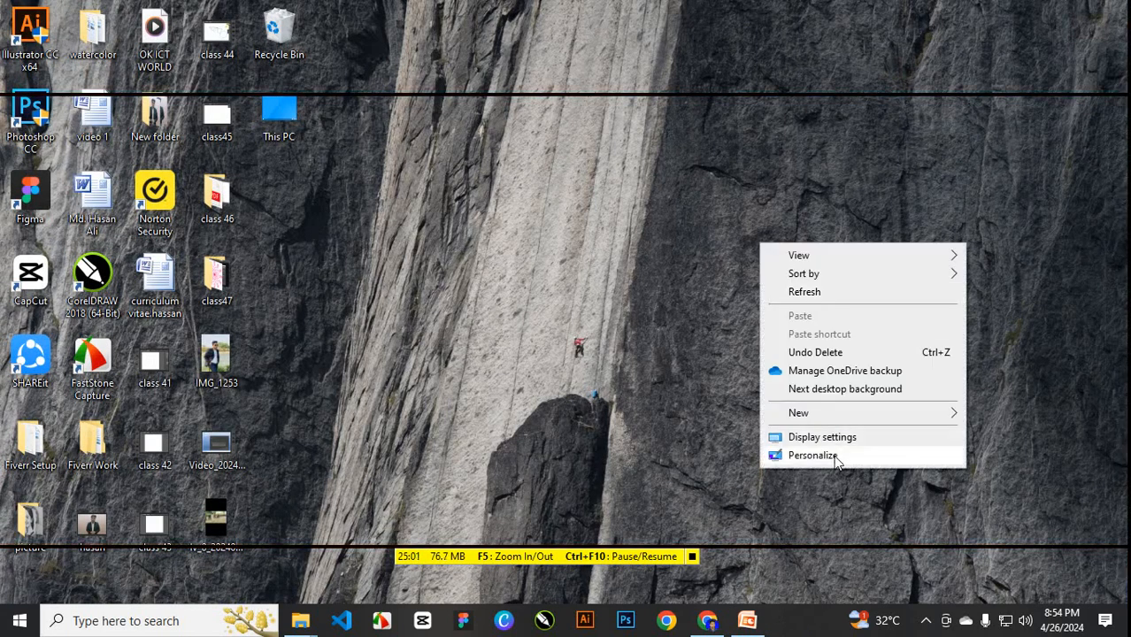
left_click(800, 455)
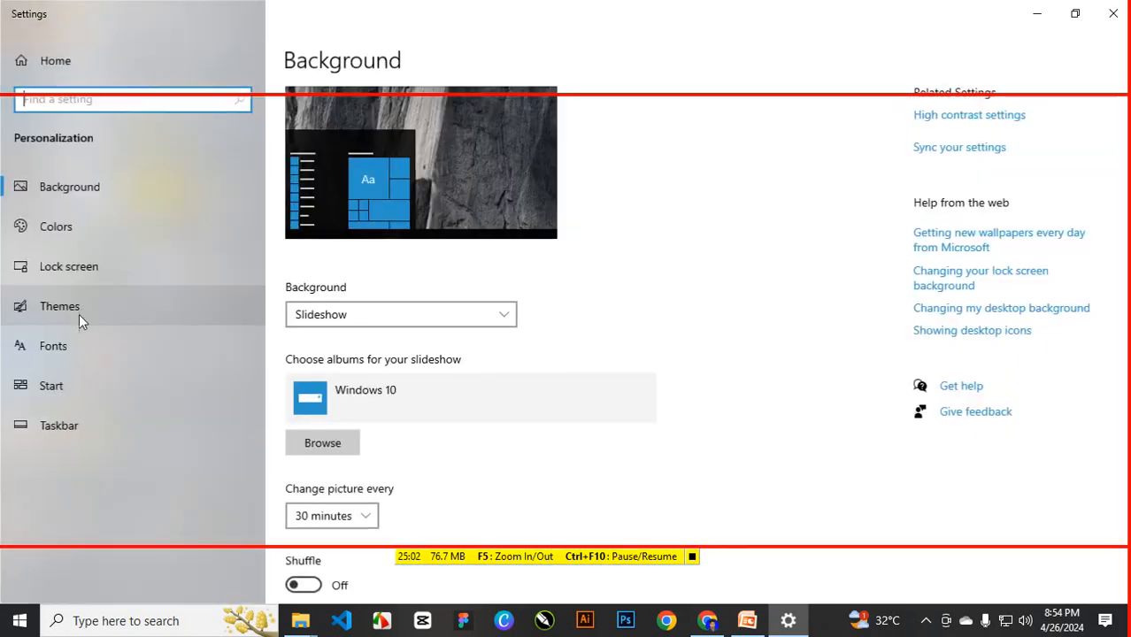
left_click(77, 311)
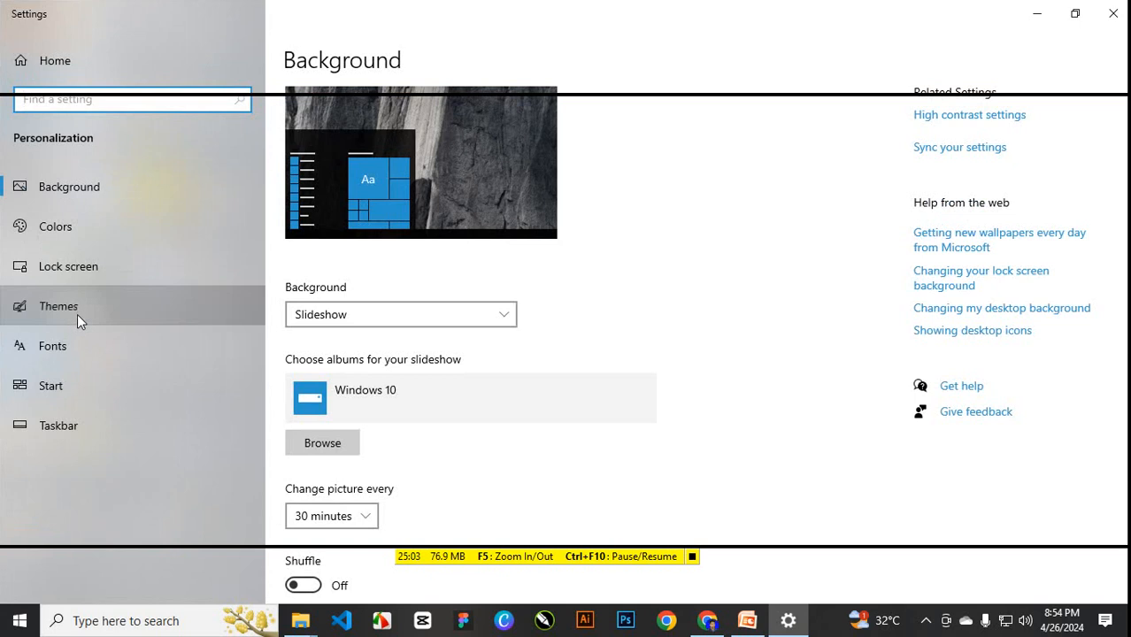
left_click(969, 116)
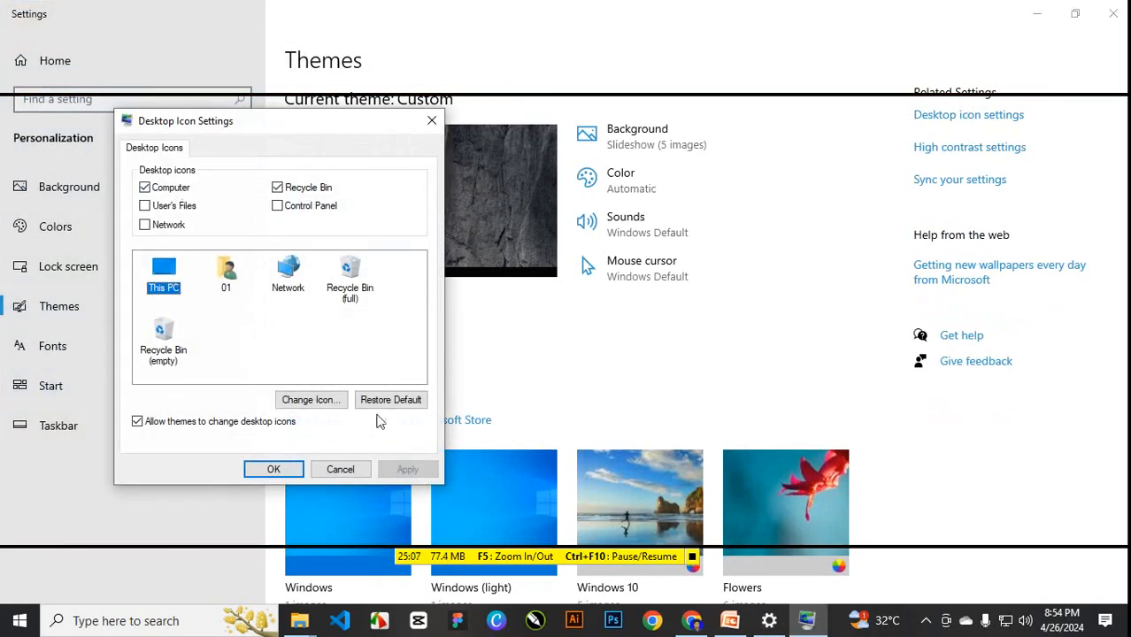
left_click(312, 399)
left_click(383, 305)
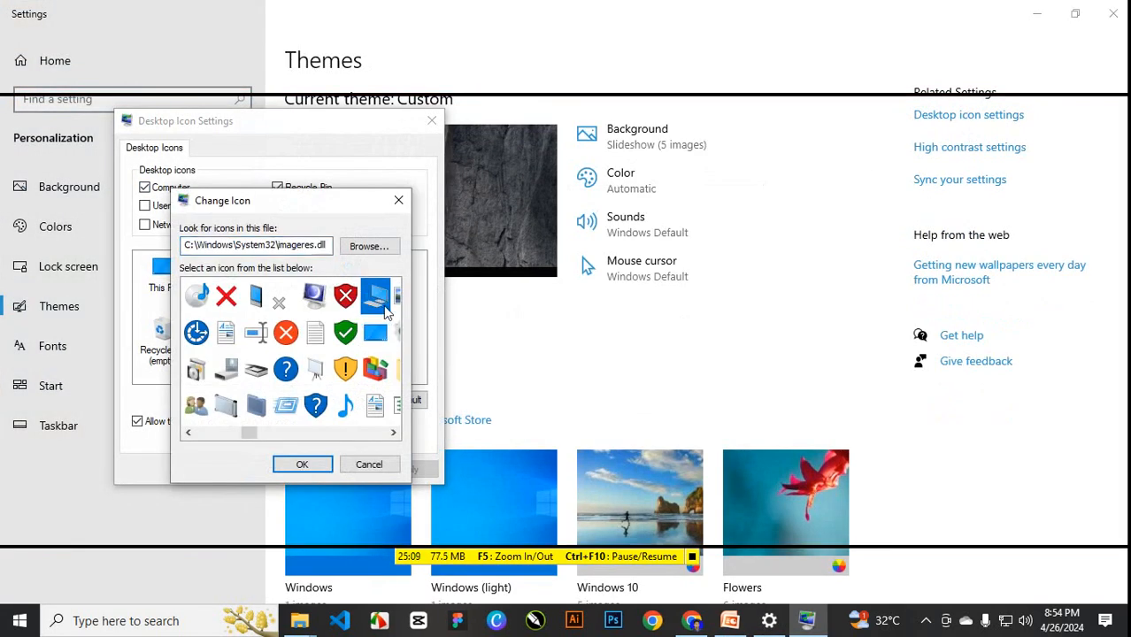
left_click(303, 470)
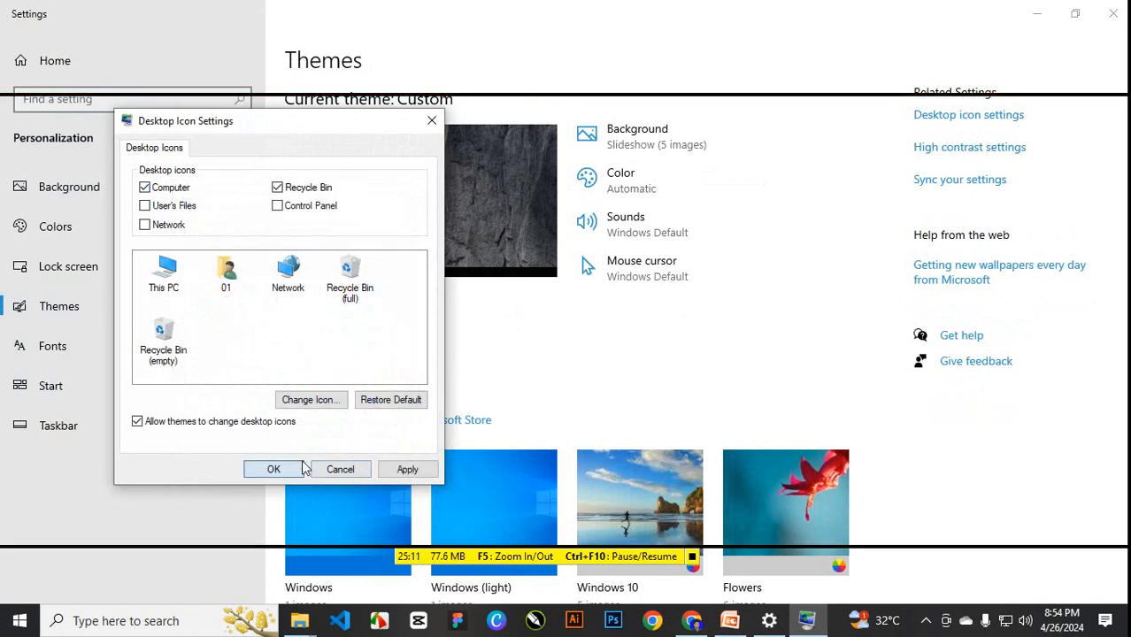
left_click(274, 469)
key("alt+F4")
right_click(592, 120)
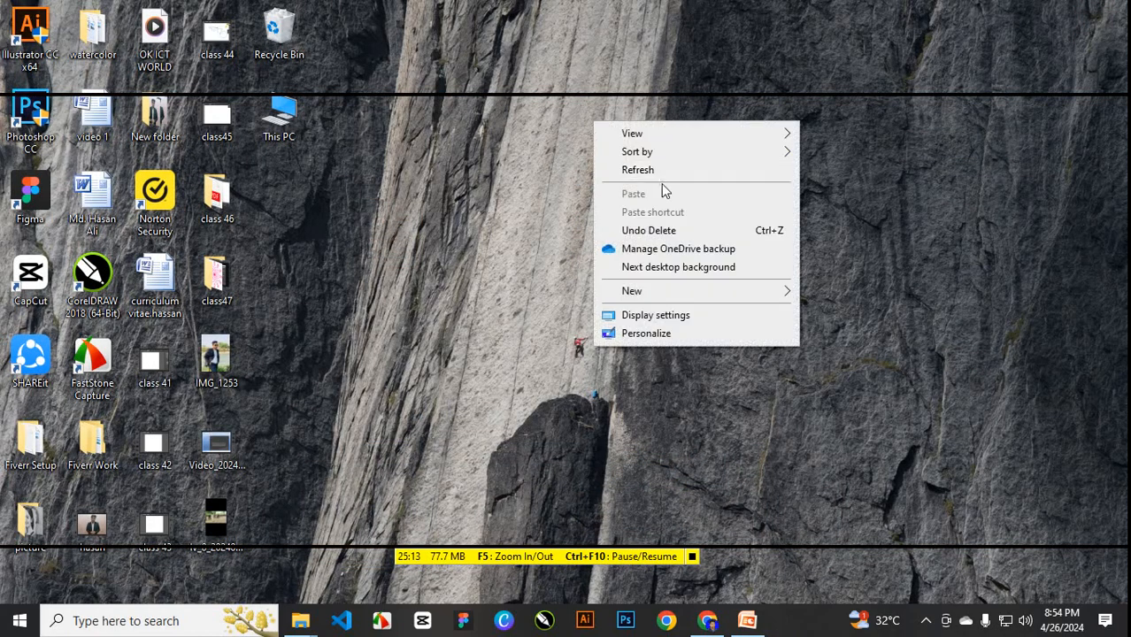
left_click(663, 175)
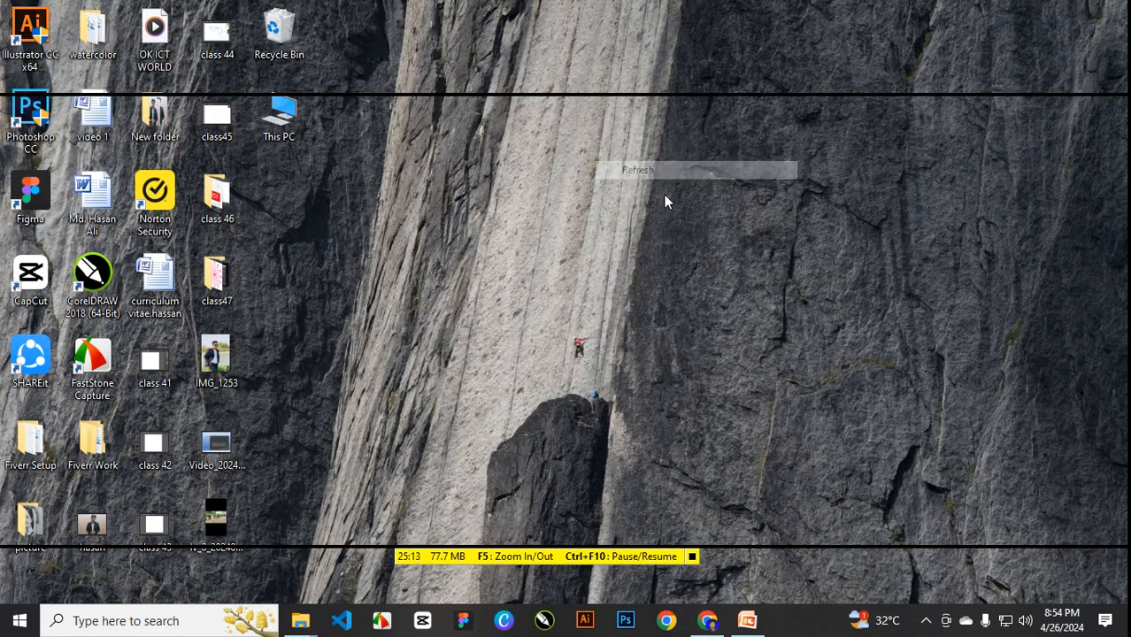
Switch to the Class-1 presentation in PowerPoint and display slide 7, the closing thank-you slide.
left_click(748, 623)
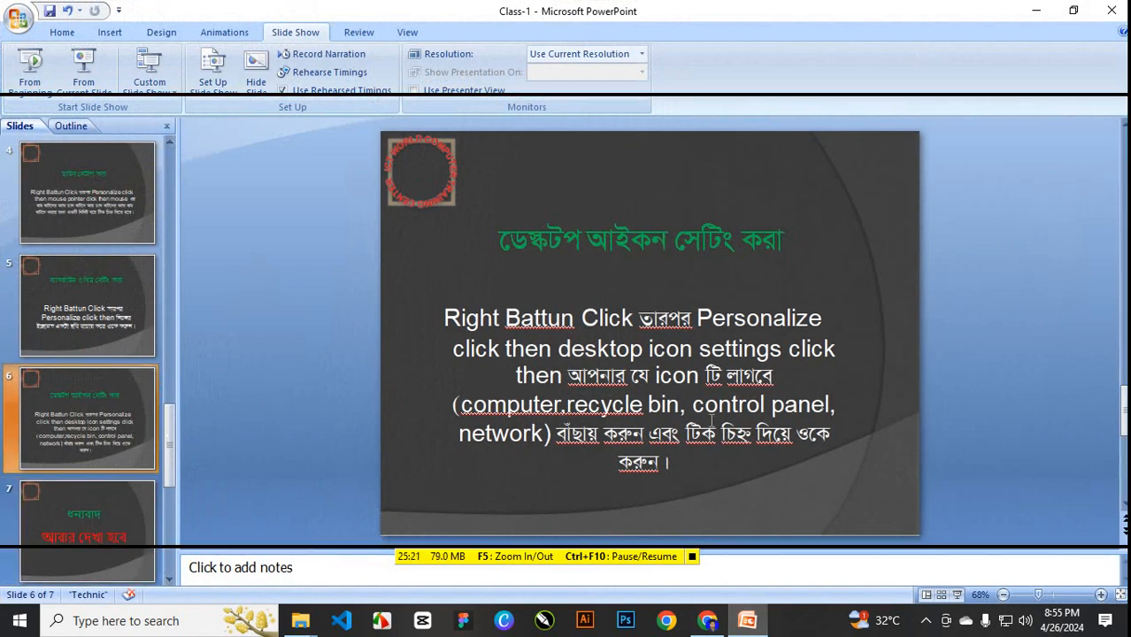
left_click(107, 534)
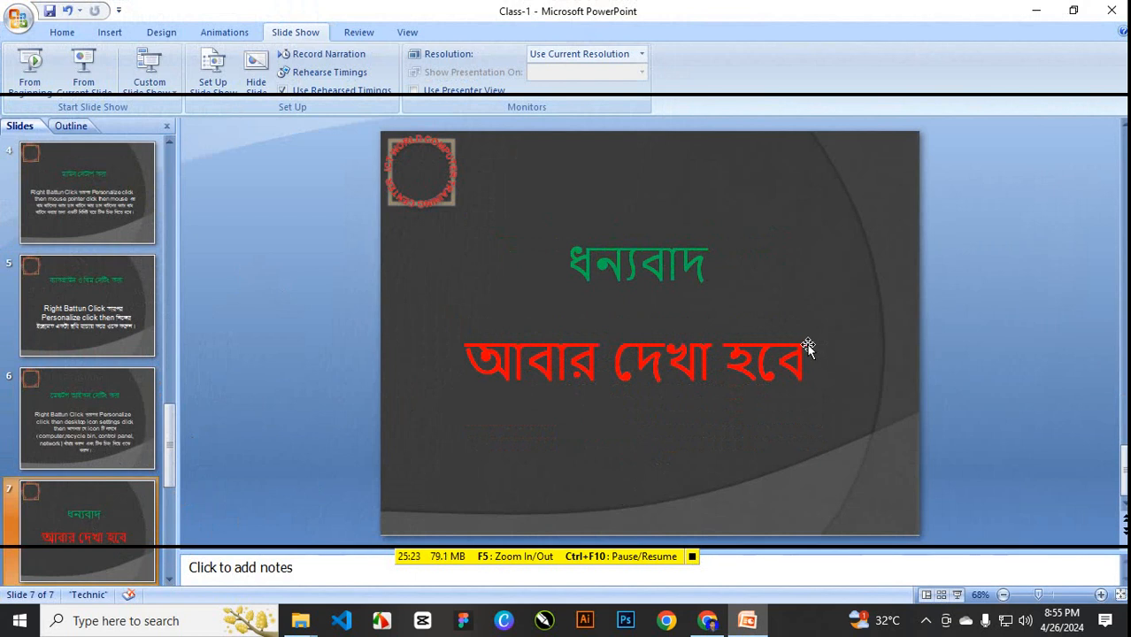